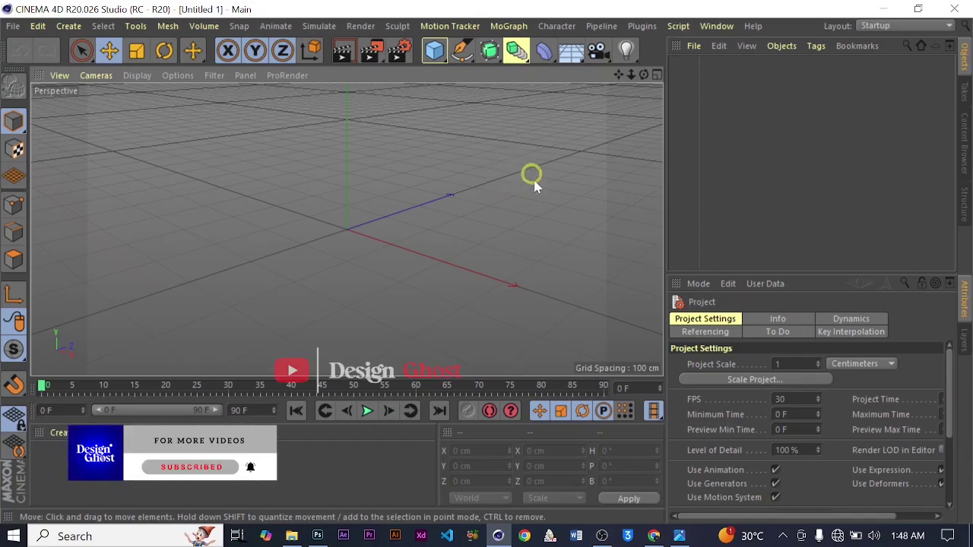
Add a MoText object to the scene and set its alignment to Middle.
click(506, 26)
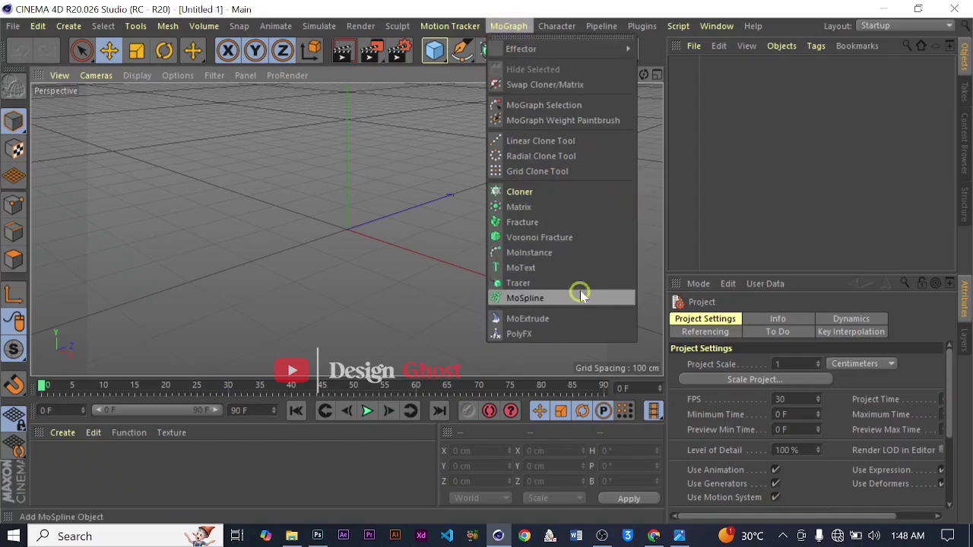
click(593, 266)
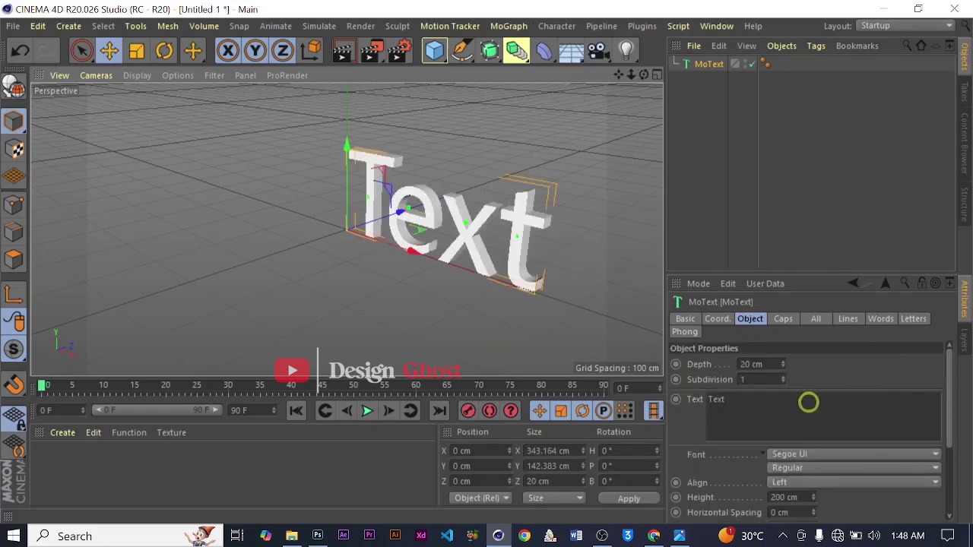
click(890, 490)
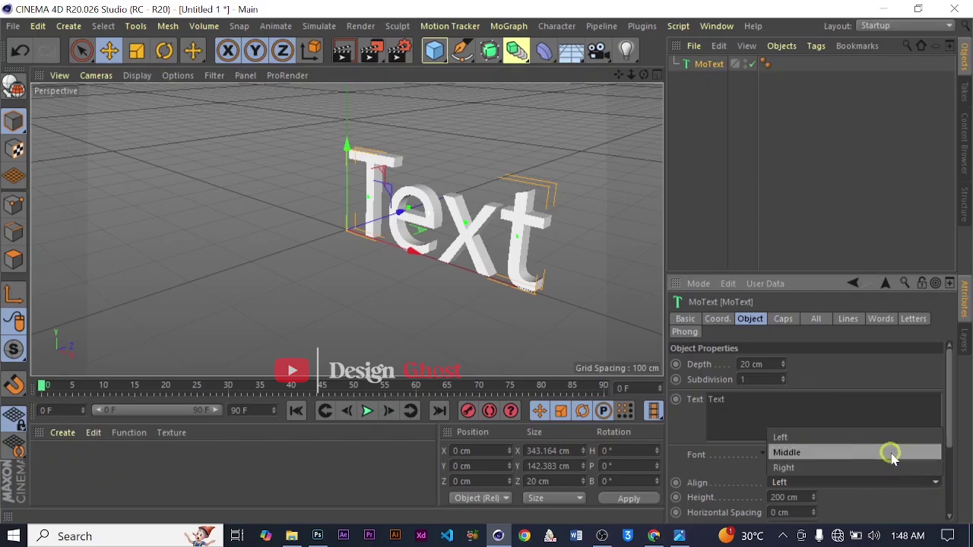
click(890, 452)
Raise the text object along the Y axis to about 258 cm.
alt+drag(497, 280, 630, 70)
click(361, 131)
drag(363, 136, 356, 90)
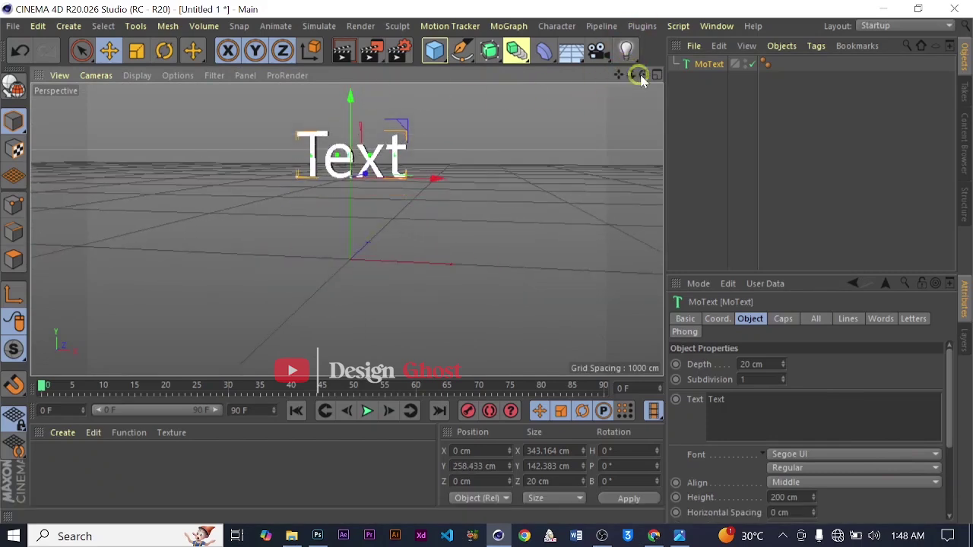
Replace the MoText object's default wording with "1K".
drag(642, 74, 486, 263)
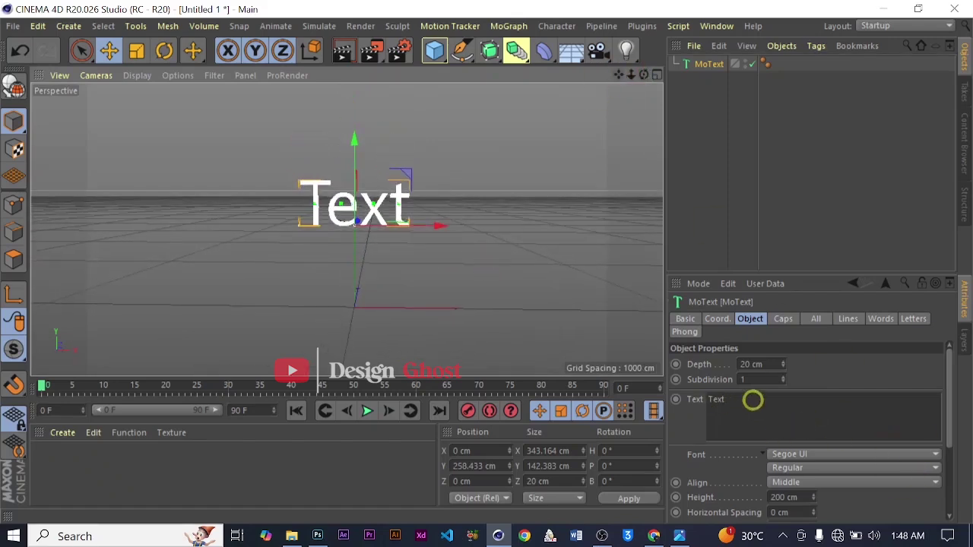
double_click(753, 400)
text(1k)
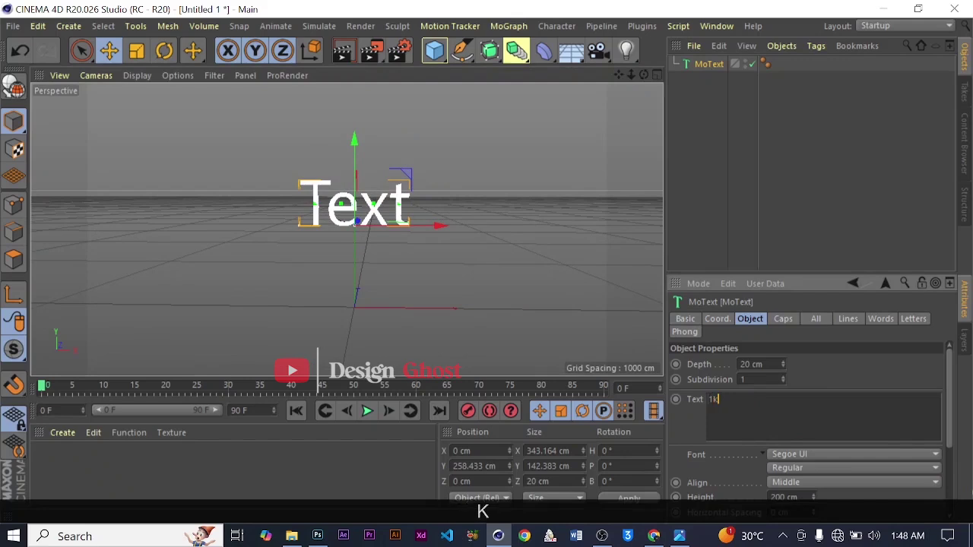
key(BackSpace)
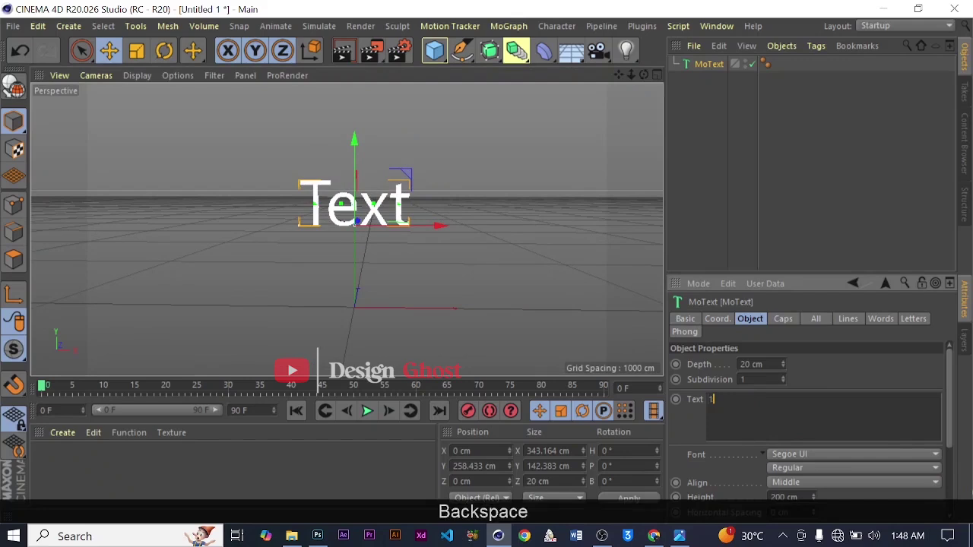
key(Caps_Lock)
text(K)
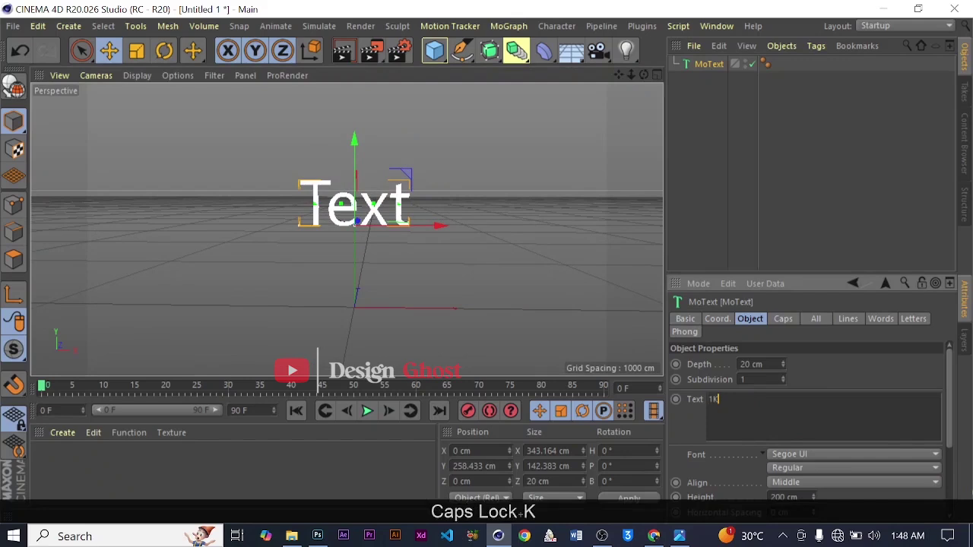
Change the text's font to Malinton ExtBd.
click(859, 456)
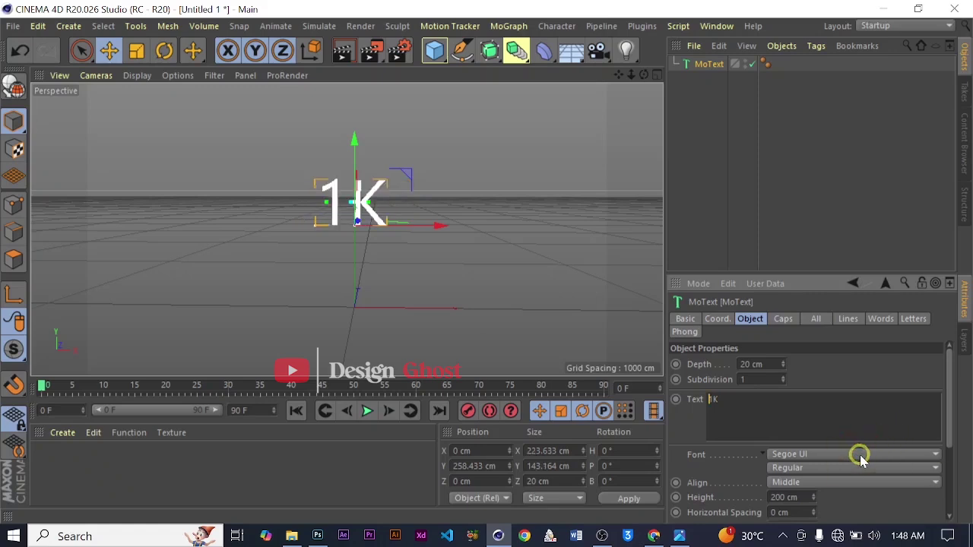
click(860, 456)
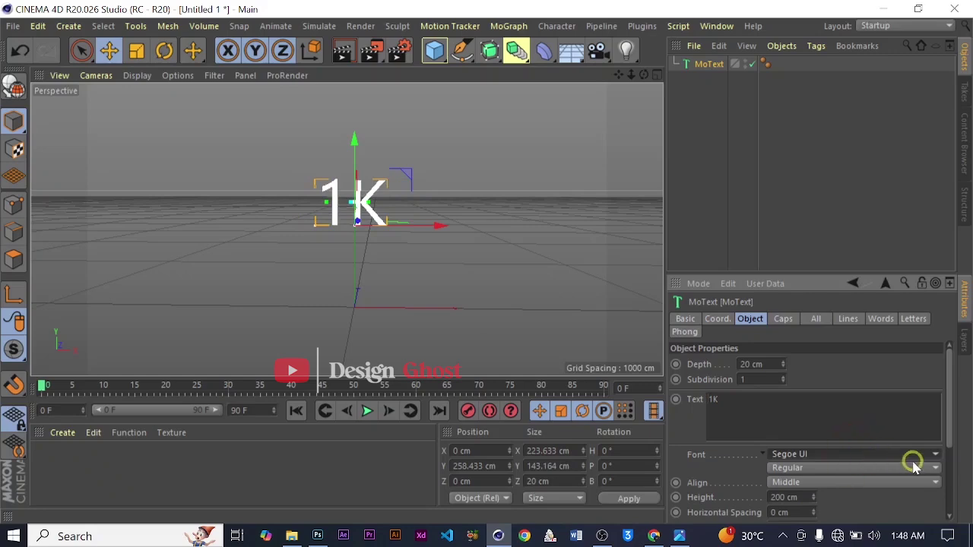
scroll(874, 330, down, 5)
scroll(874, 331, down, 3)
scroll(874, 331, up, 15)
scroll(874, 331, up, 10)
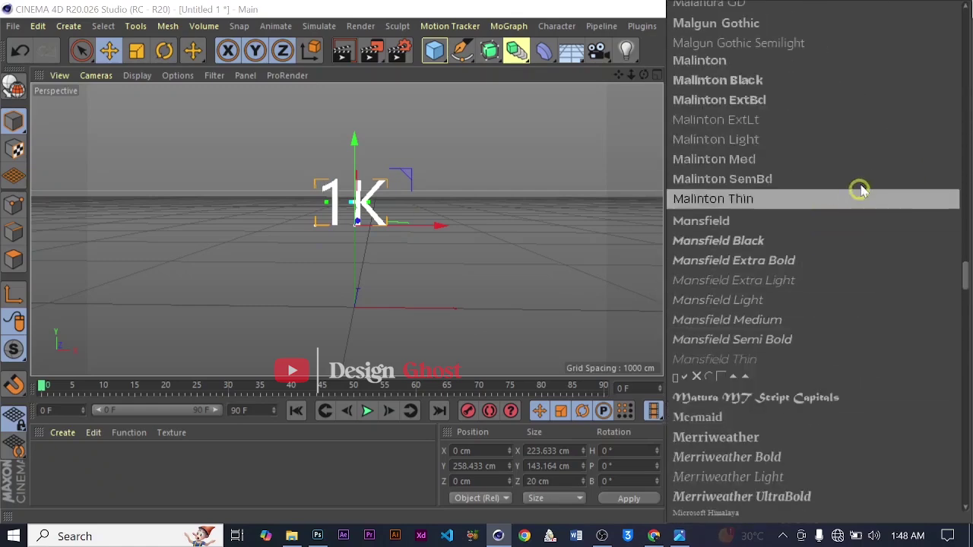
click(856, 111)
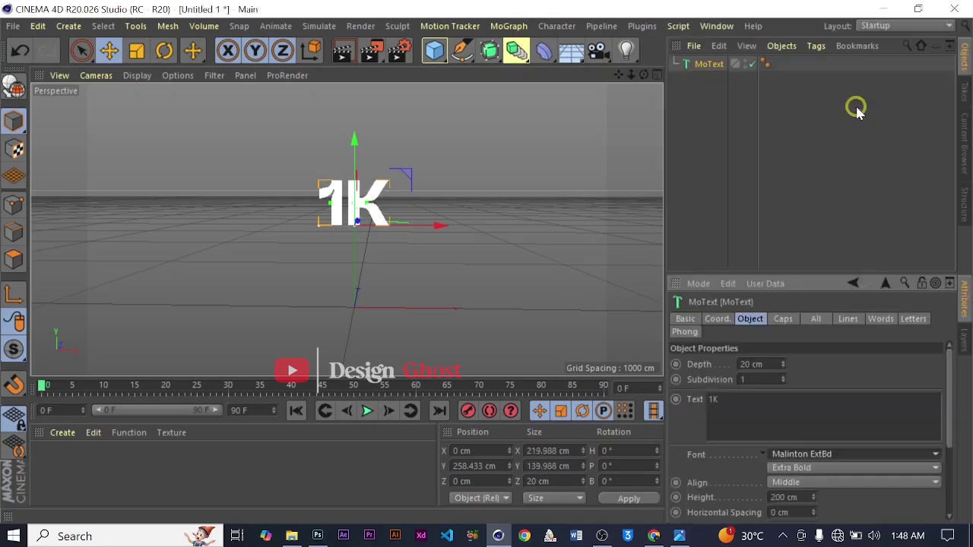
Duplicate the 1K text object in the object list.
scroll(346, 210, up, 4)
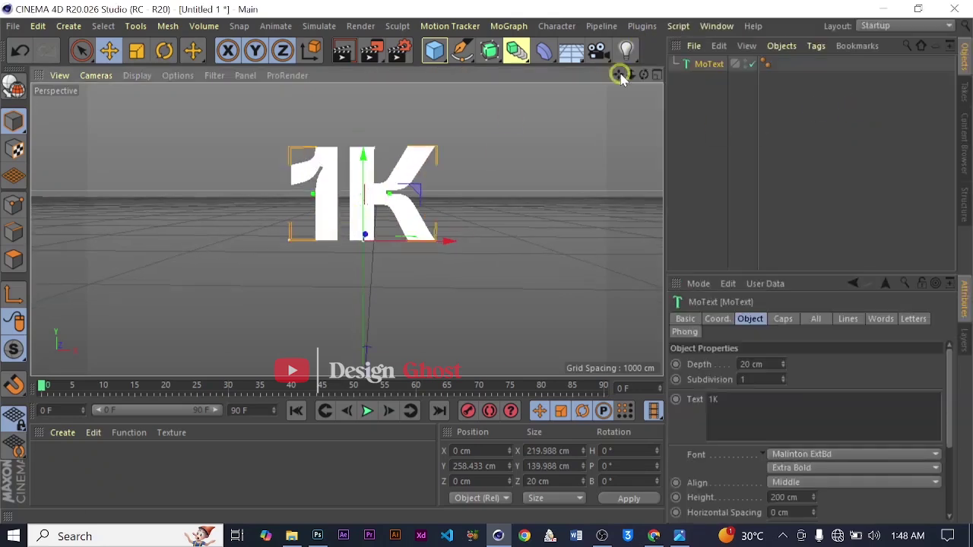
drag(618, 75, 619, 92)
alt+middle_drag(486, 260, 486, 266)
scroll(421, 224, up, 2)
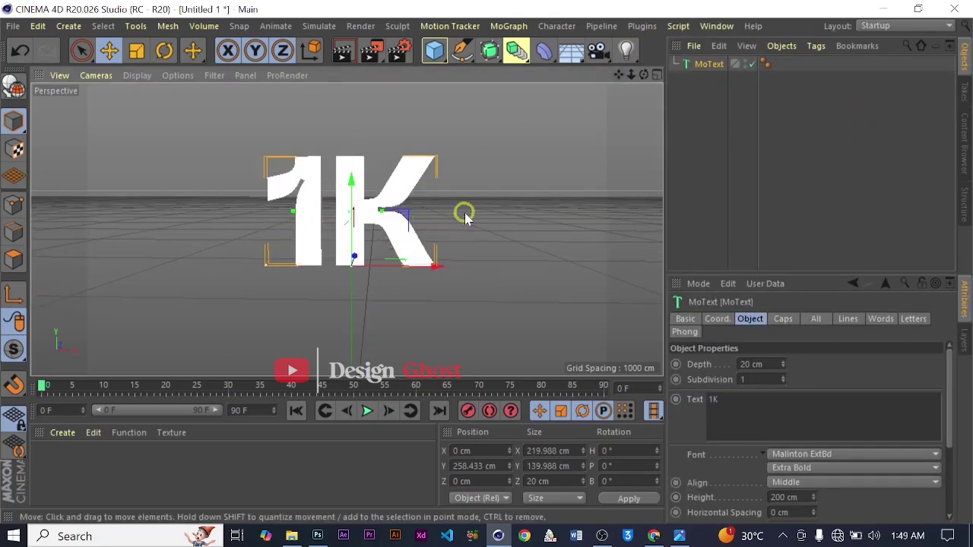
alt+drag(479, 217, 522, 225)
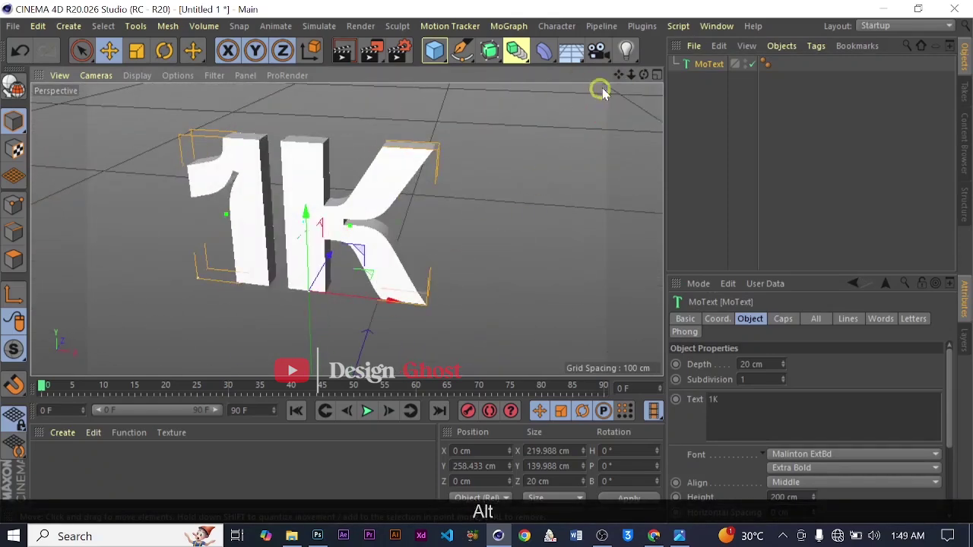
ctrl+drag(713, 67, 686, 104)
Set both the start and end caps of the duplicated text to Fillet Cap.
alt+right_drag(434, 235, 490, 234)
alt+drag(490, 235, 471, 209)
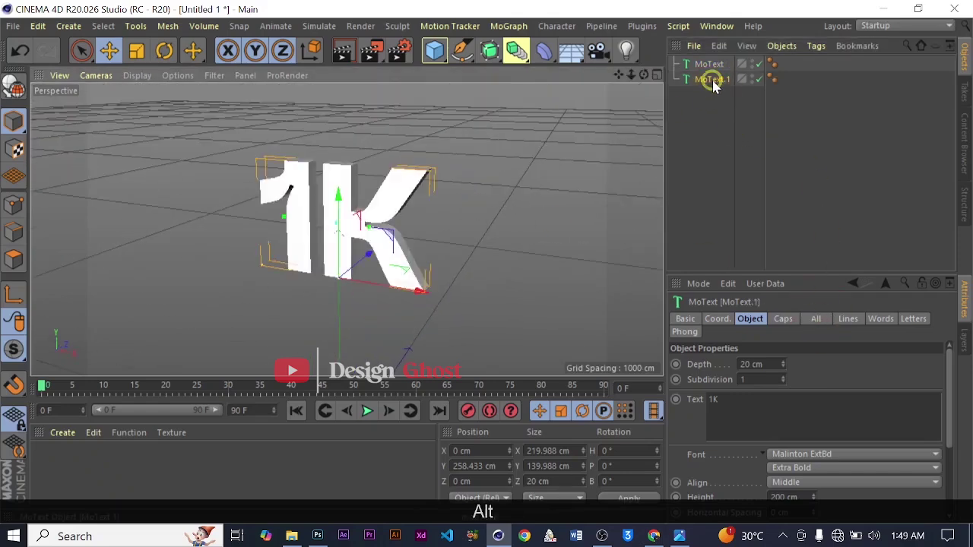
click(785, 319)
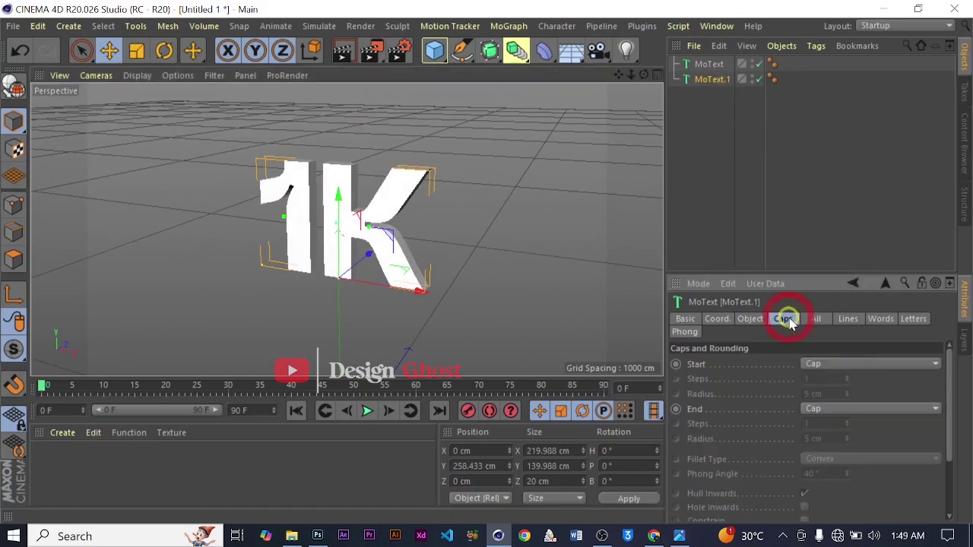
click(847, 363)
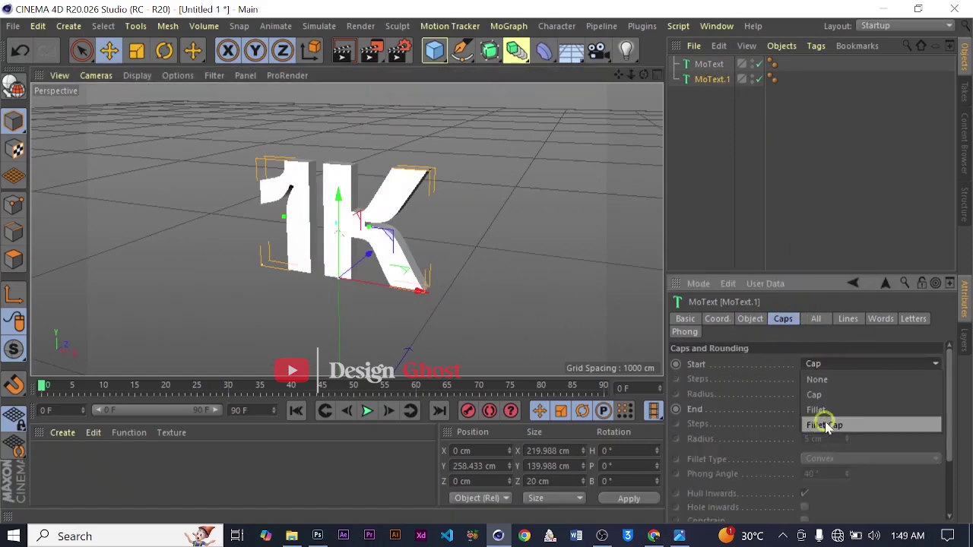
click(827, 426)
click(858, 409)
click(831, 464)
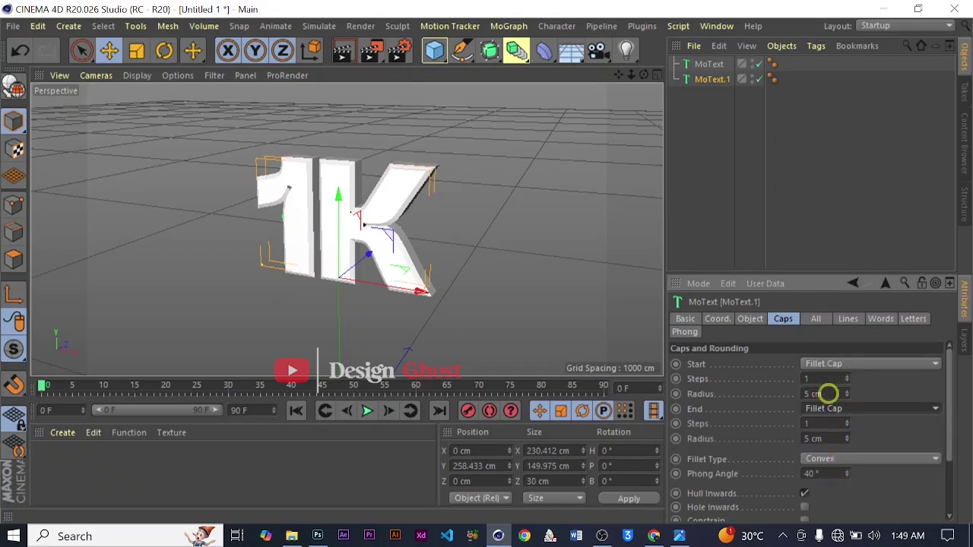
Give the duplicate's start fillet a radius of 15 cm and 10 steps.
double_click(829, 393)
text(1)
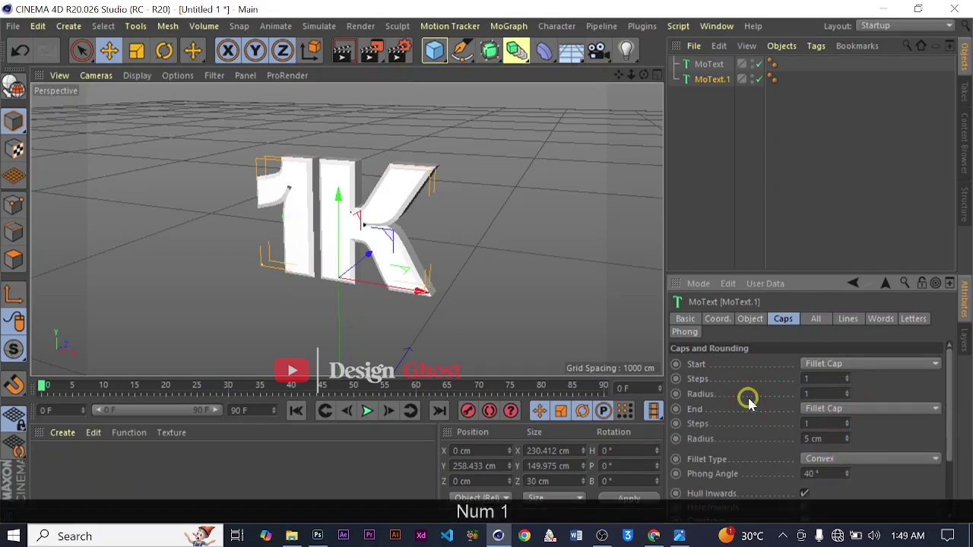
key(Return)
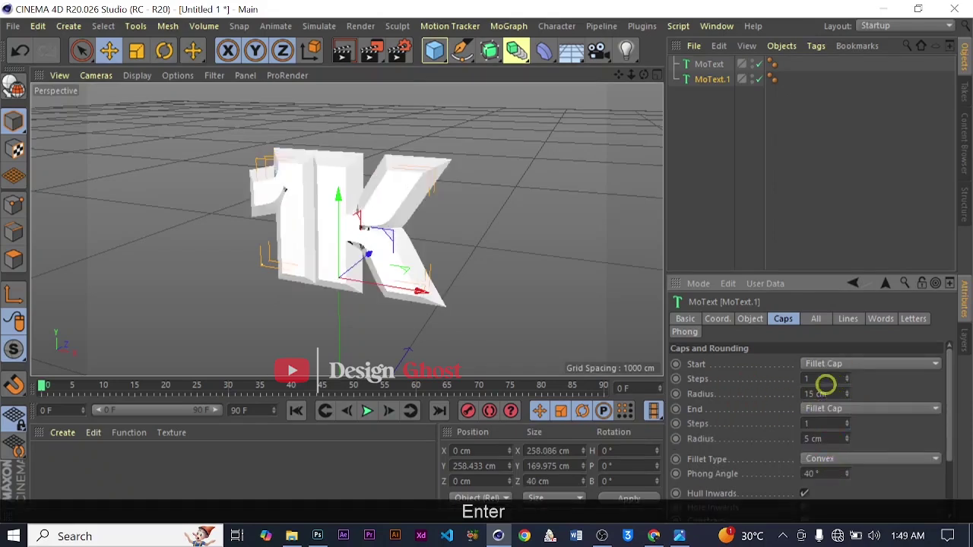
drag(825, 382, 764, 393)
text(10)
key(Return)
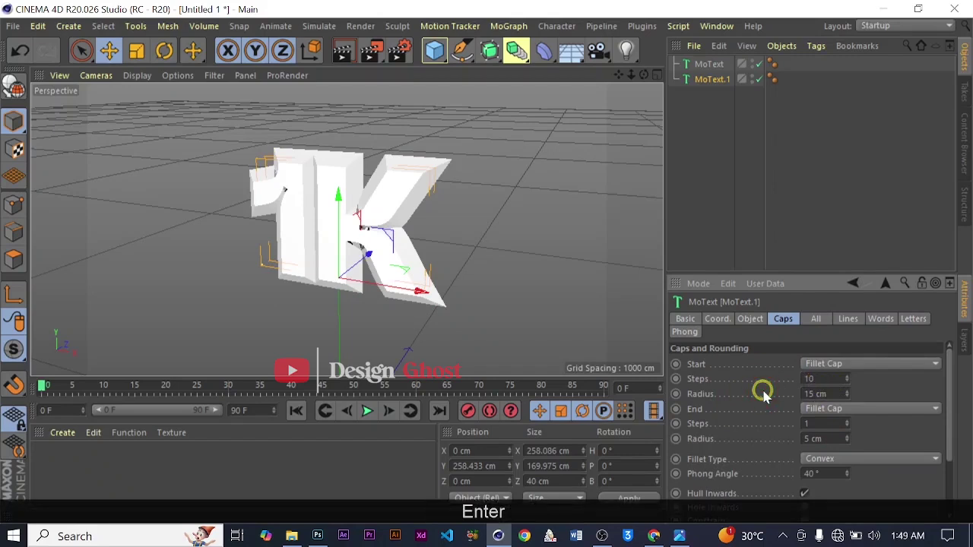
Give the duplicate's end fillet a radius of 15 cm and 10 steps.
double_click(825, 439)
text(15)
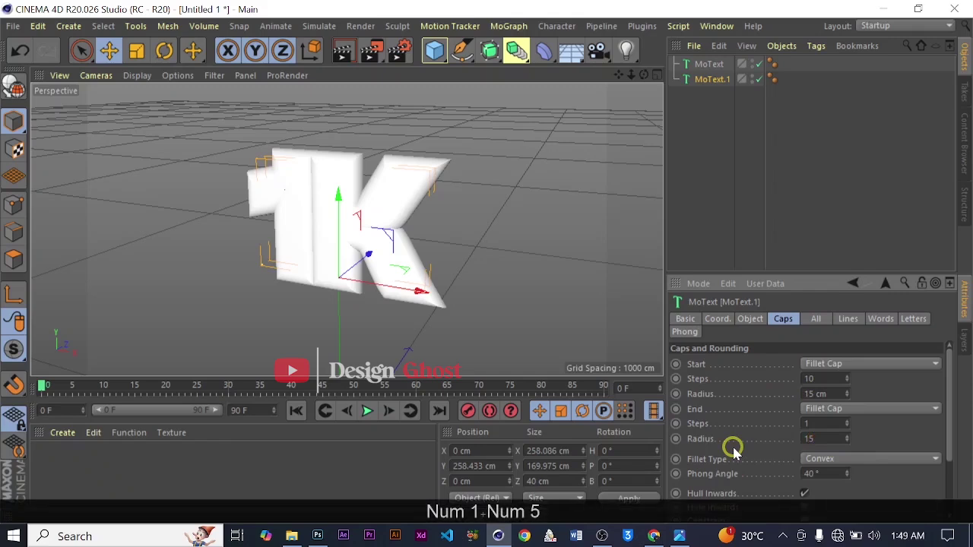
key(Return)
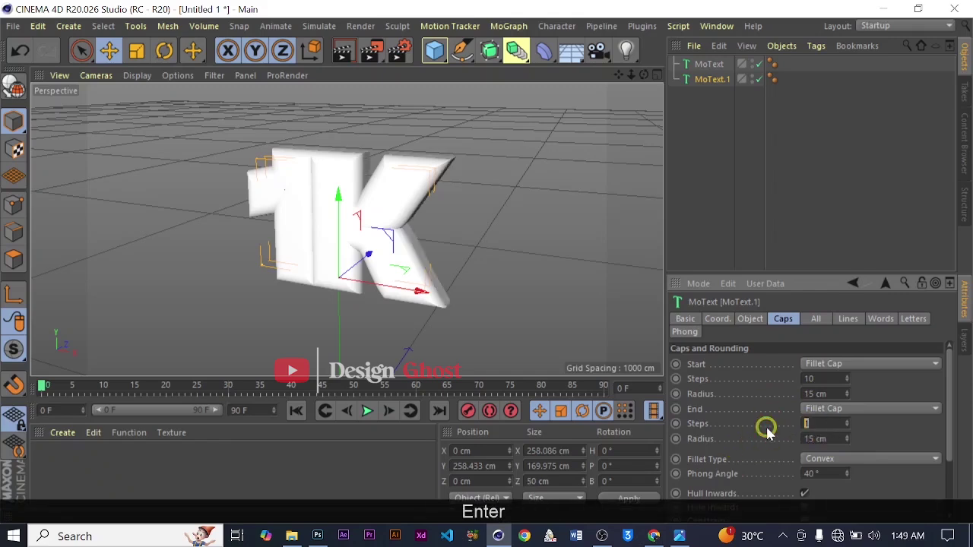
text(10)
key(Return)
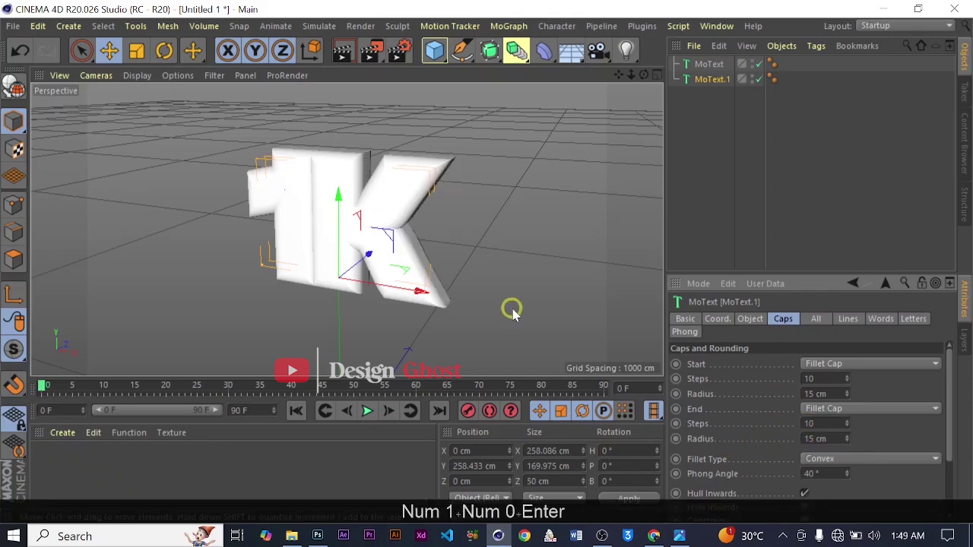
Move the rounded duplicate back along the Z axis to about 26 cm.
scroll(460, 290, down, 3)
alt+drag(452, 291, 558, 243)
alt+drag(444, 246, 399, 234)
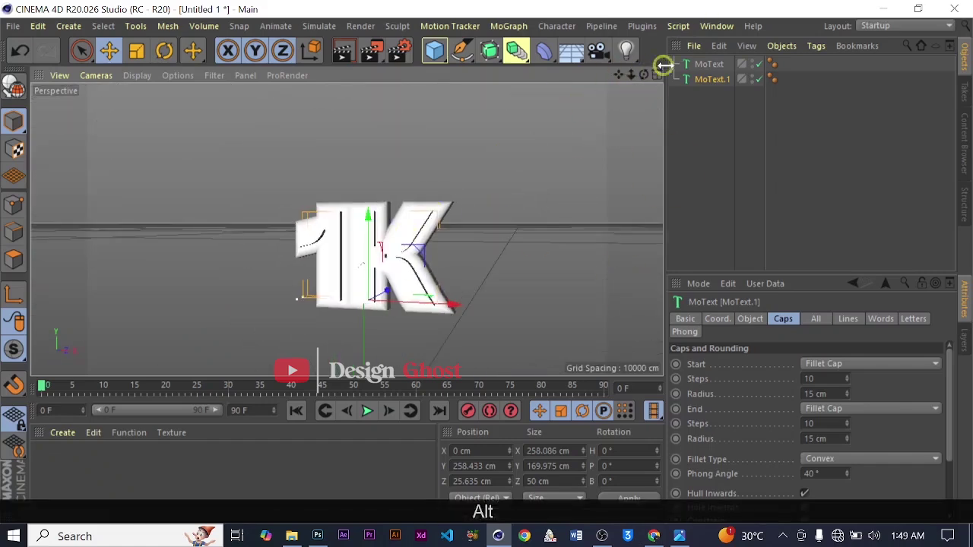
Duplicate the original unrounded text and move the copy forward along Z to about -39 cm.
click(706, 65)
ctrl+drag(707, 66, 711, 79)
mouse_move(461, 254)
alt+mouse_down()
mouse_move(407, 279)
mouse_move(425, 300)
mouse_move(398, 308)
mouse_move(421, 255)
mouse_move(458, 258)
alt+mouse_up()
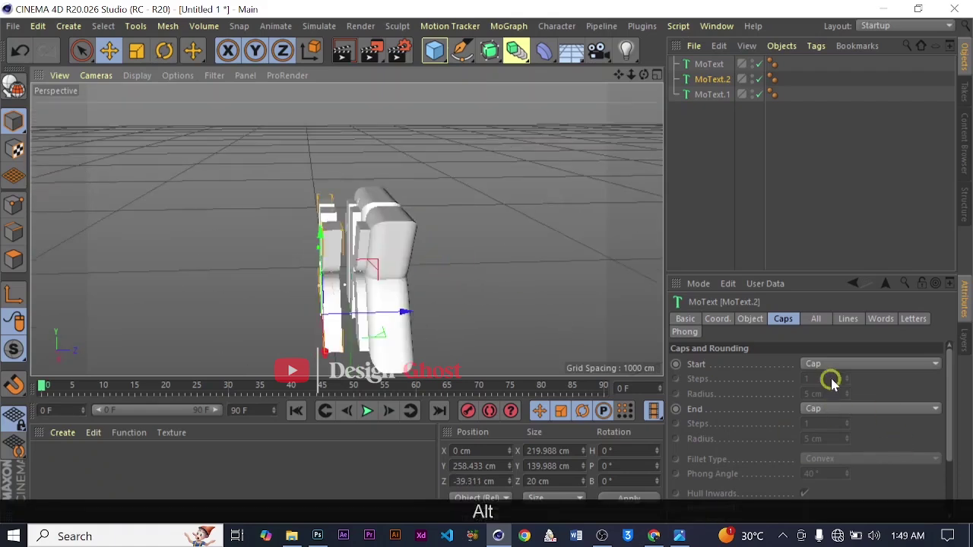
Set the extrusion depth of the front text copy to 5 cm.
click(751, 320)
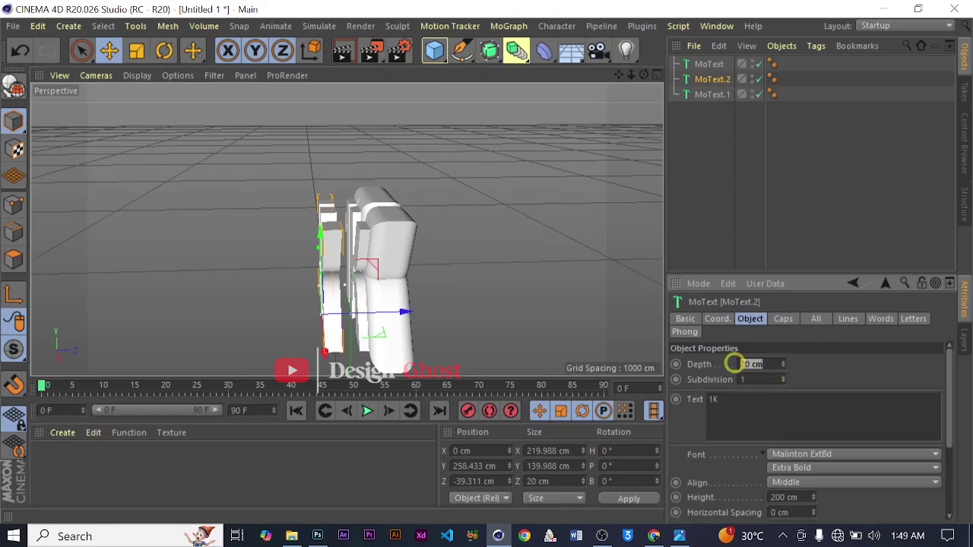
text(5)
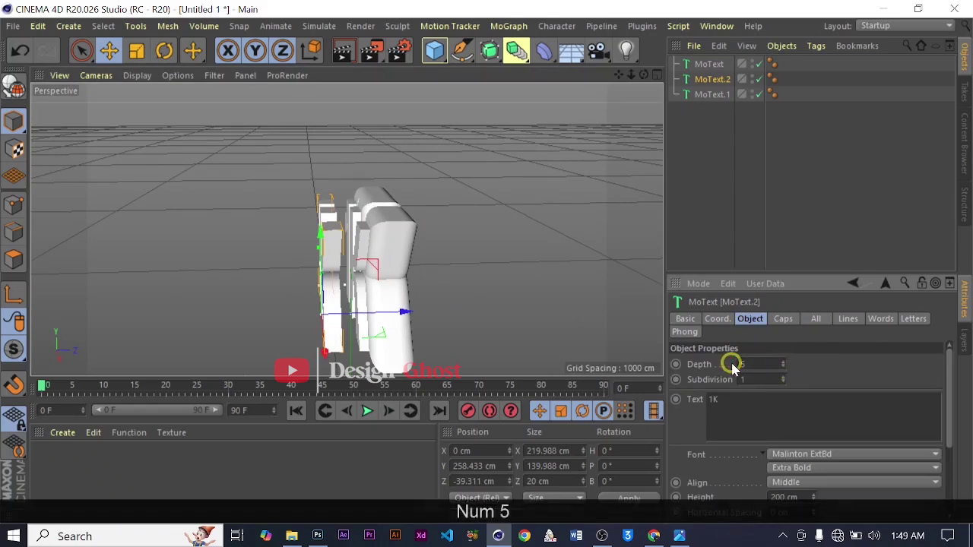
key(Return)
Try a depth of 1000 cm on the front text copy and reduce it to 100 cm.
drag(762, 365, 722, 368)
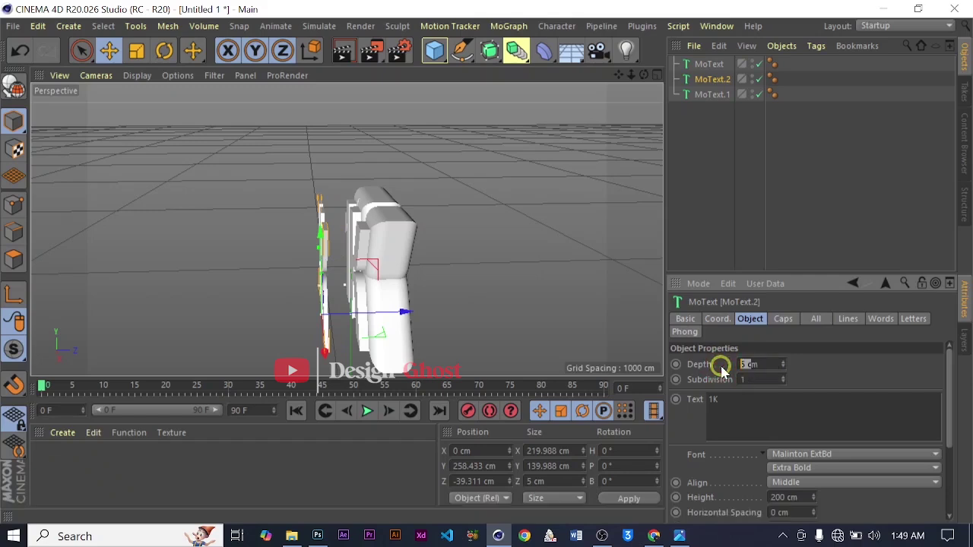
text(1000)
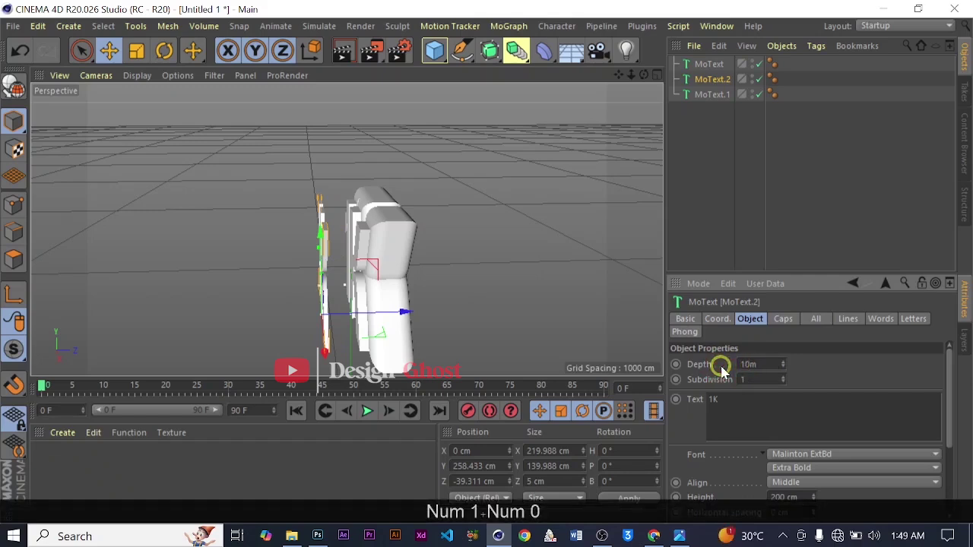
key(Return)
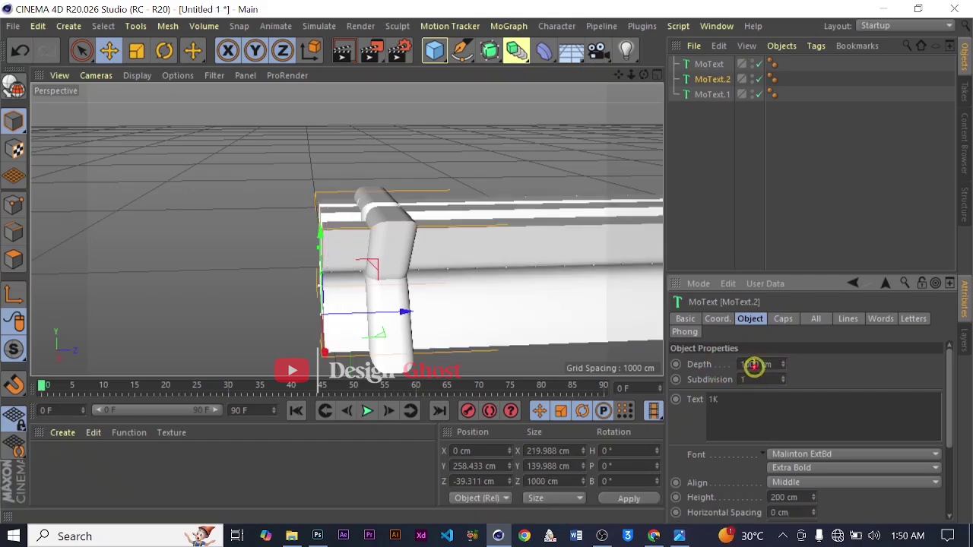
key(BackSpace)
key(Return)
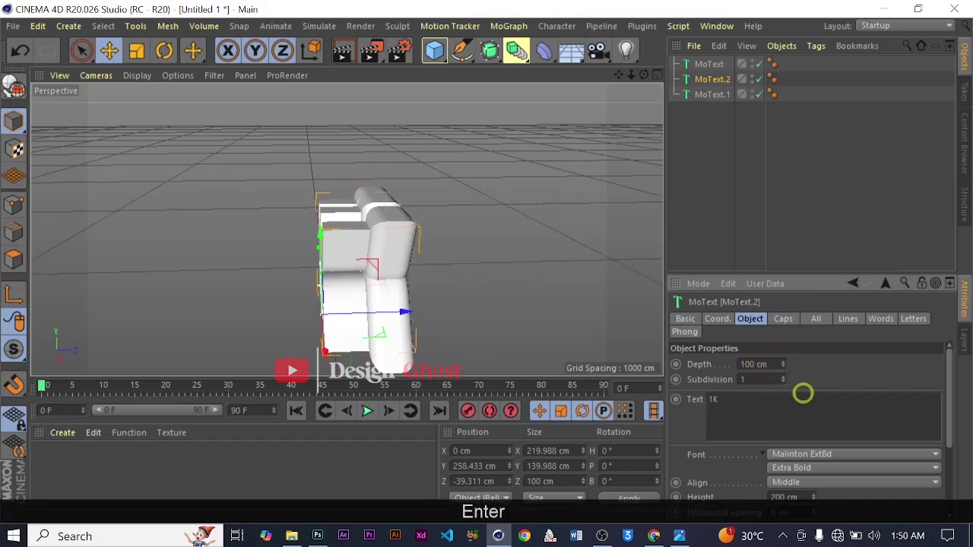
Set the extrusion depth of the front 1K text copy to 10 cm.
click(756, 364)
key(BackSpace)
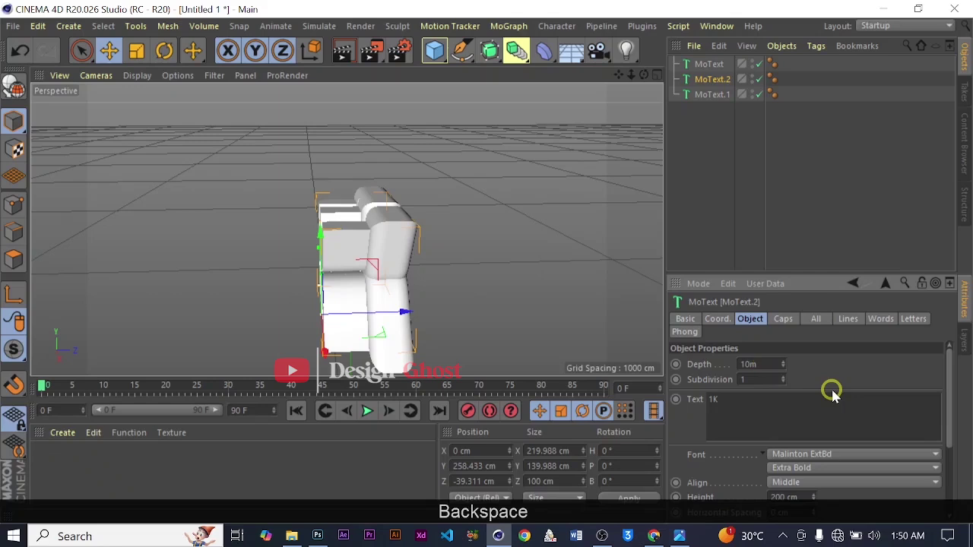
key(Return)
double_click(766, 366)
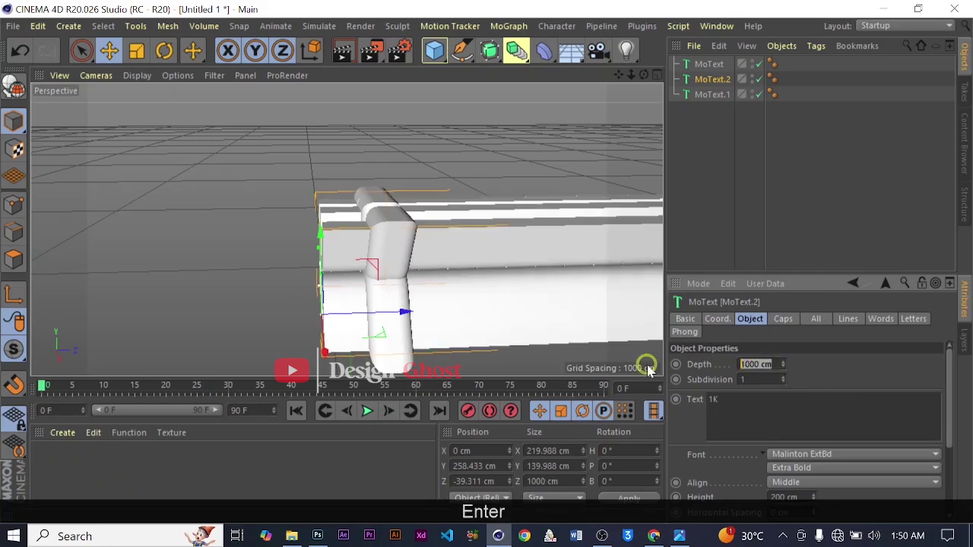
text(10)
key(Return)
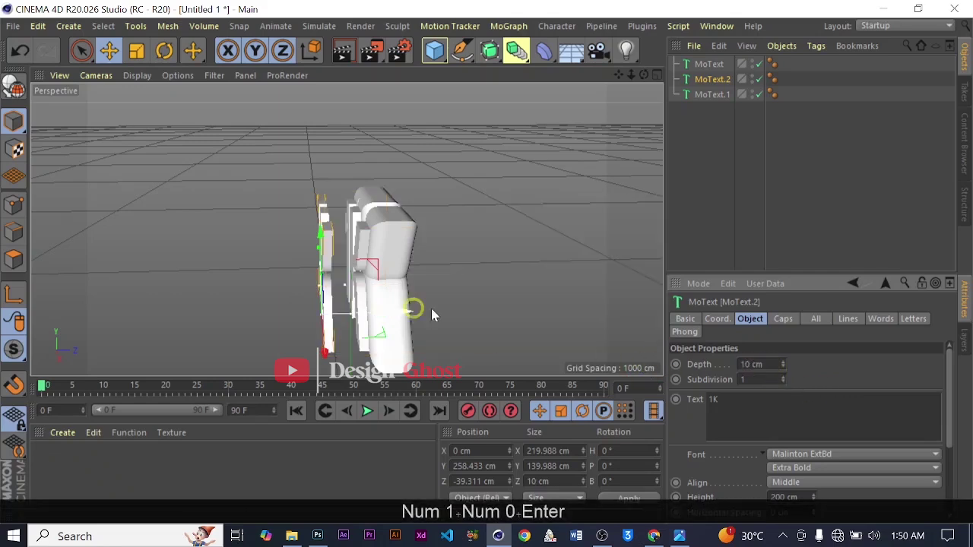
In the Right view, move the front 1K text copy back along Z to about -10.6 cm, against the middle layer.
scroll(396, 308, up, 3)
scroll(396, 307, down, 2)
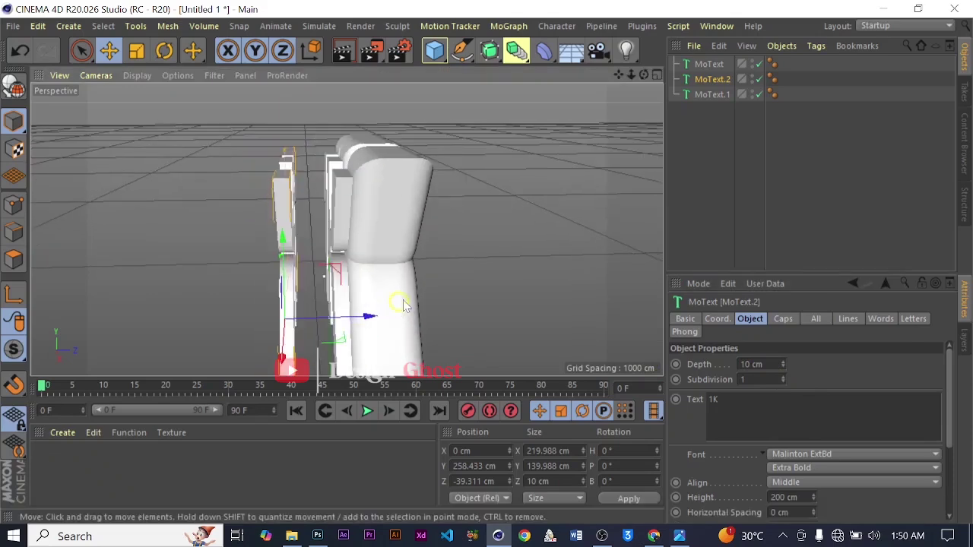
scroll(437, 271, down, 1)
scroll(410, 258, up, 1)
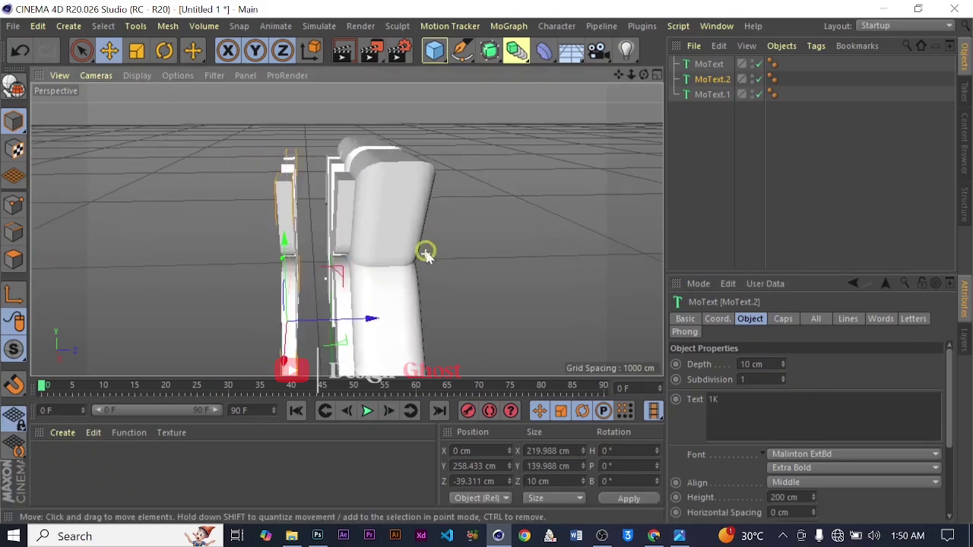
scroll(474, 219, down, 2)
click(656, 74)
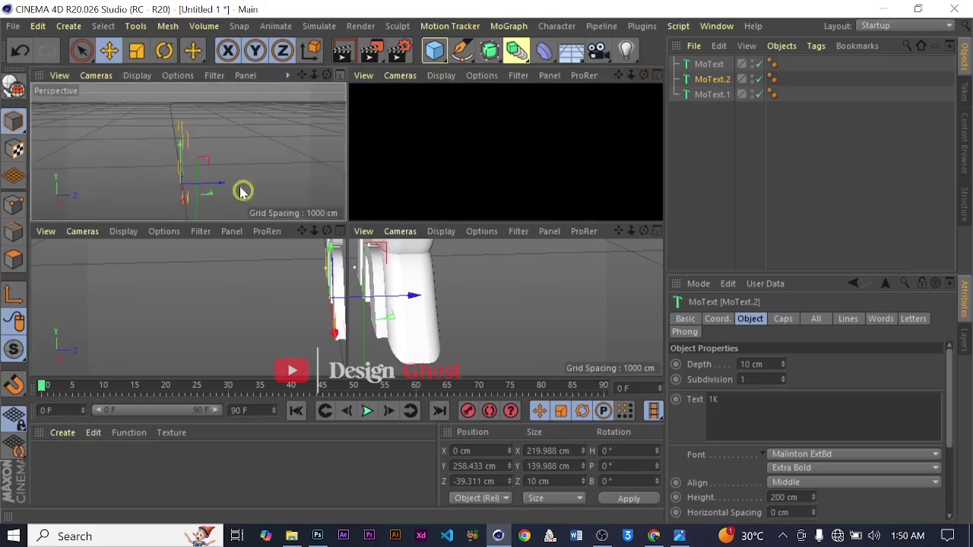
click(339, 232)
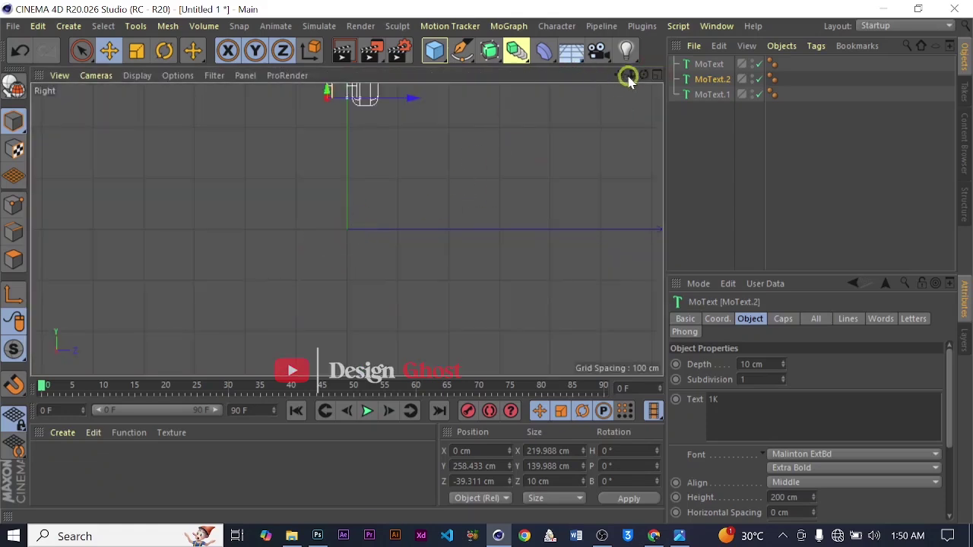
key(h)
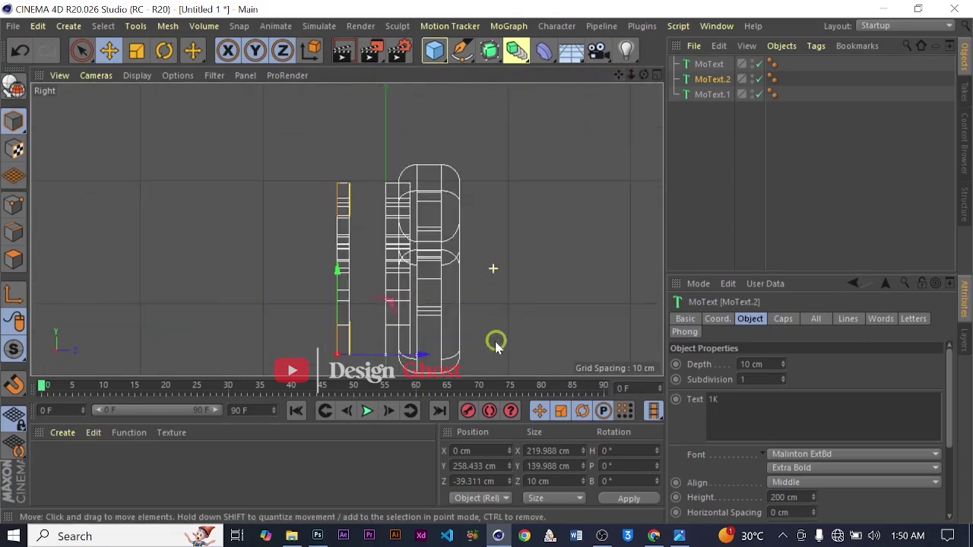
drag(397, 363, 434, 347)
scroll(525, 243, down, 2)
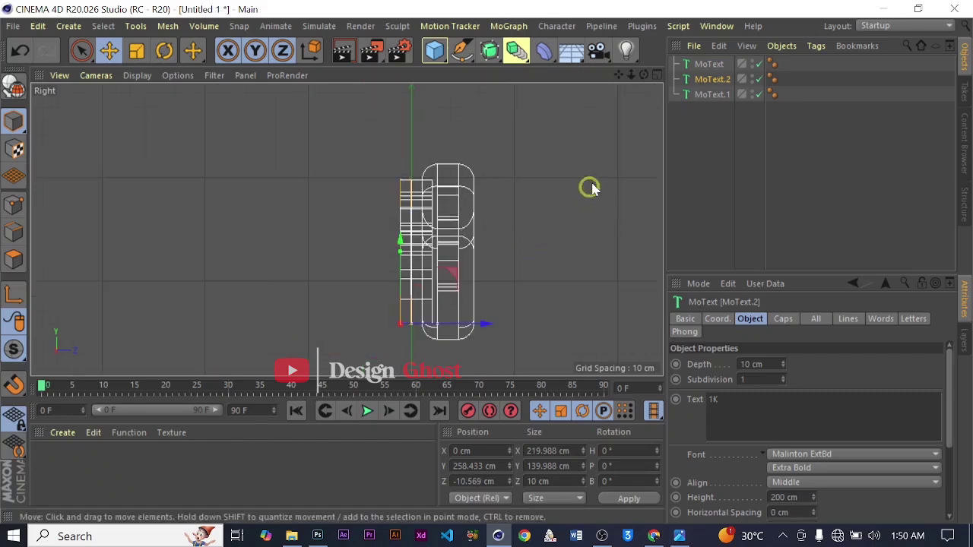
Return to a frontal perspective view and duplicate the original unrounded 1K MoText object.
click(656, 77)
click(289, 148)
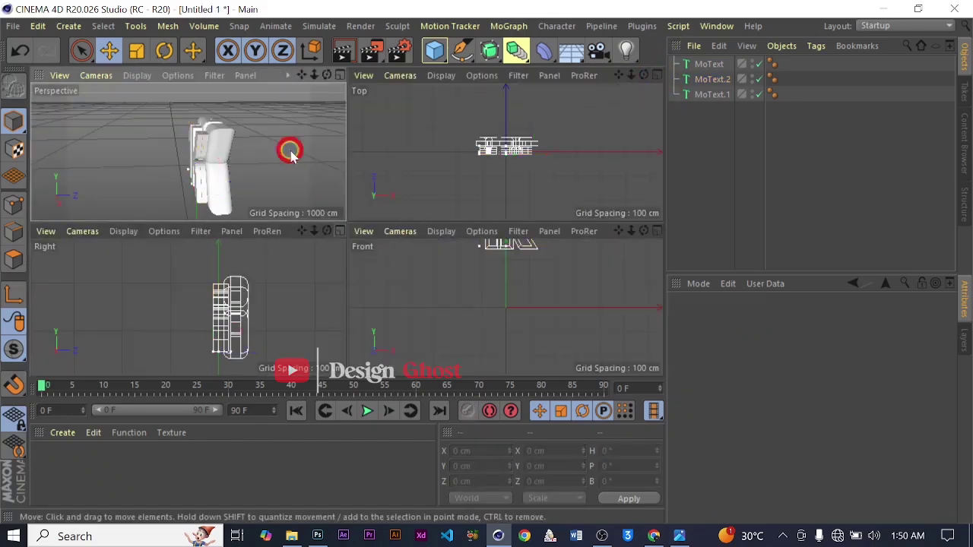
click(336, 77)
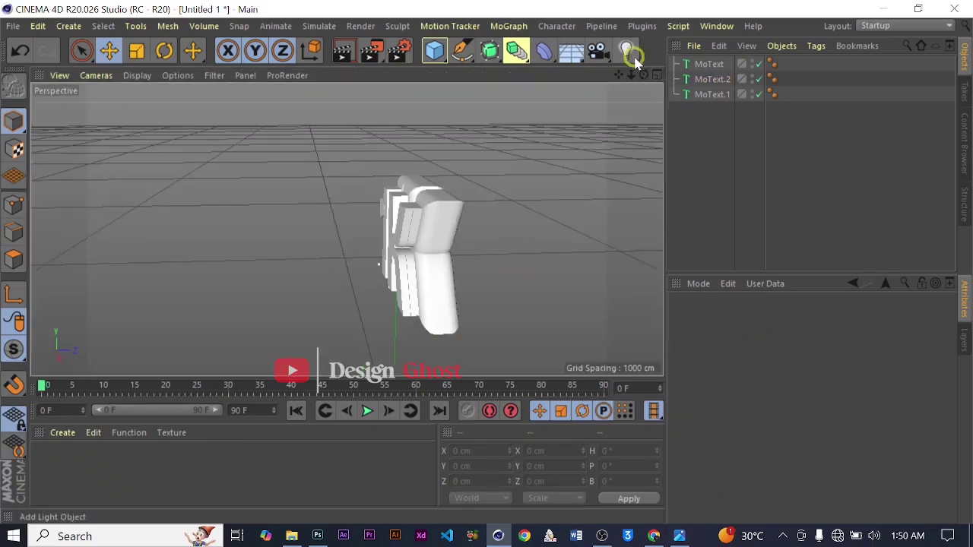
drag(644, 76, 618, 76)
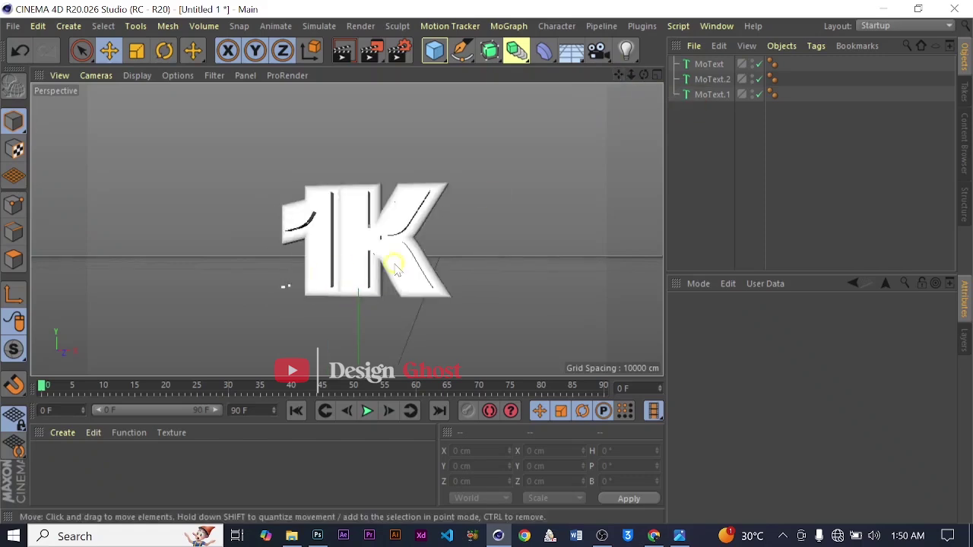
click(701, 94)
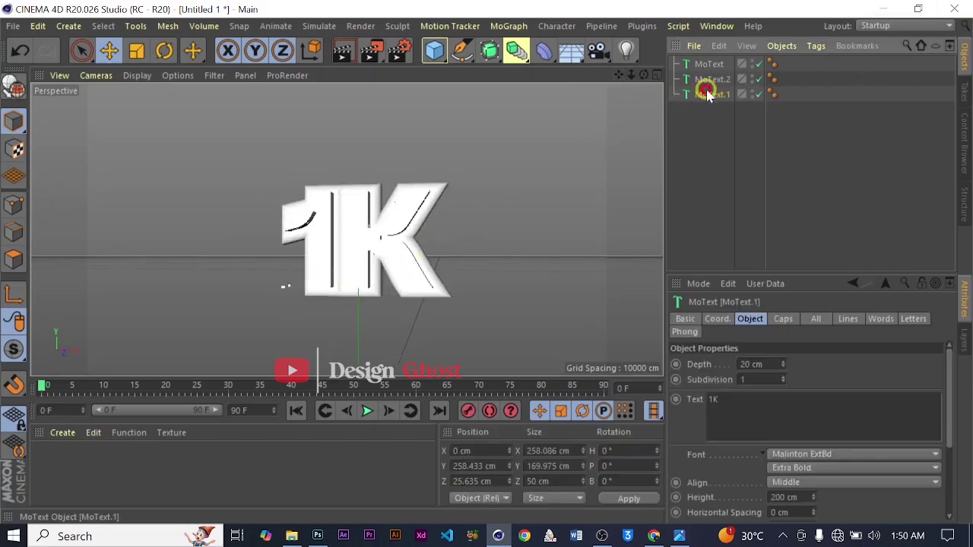
click(706, 61)
mouse_move(706, 65)
ctrl+mouse_down()
mouse_move(699, 104)
mouse_move(719, 128)
mouse_move(711, 54)
mouse_move(719, 61)
ctrl+mouse_up()
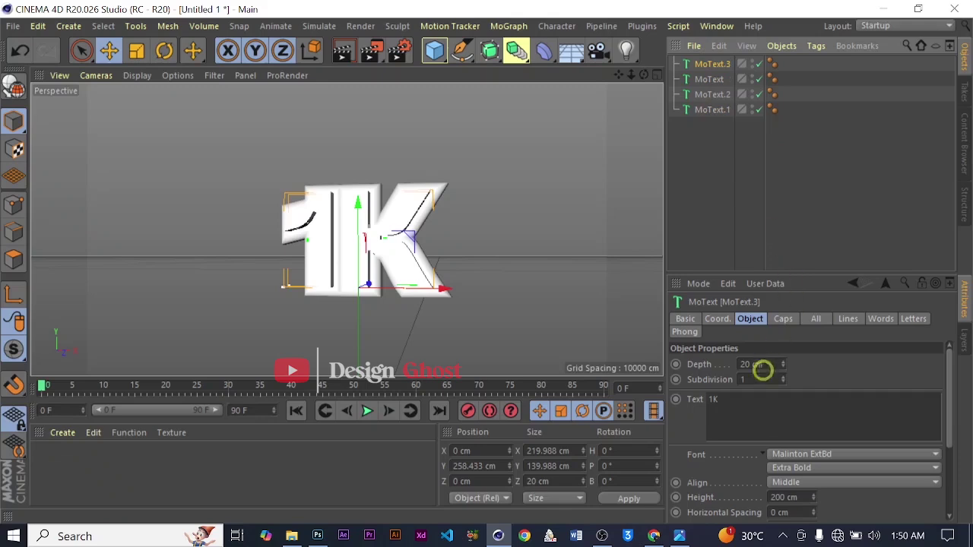
Replace the new duplicate's text with "Subscribers".
drag(746, 396, 645, 409)
text(sU)
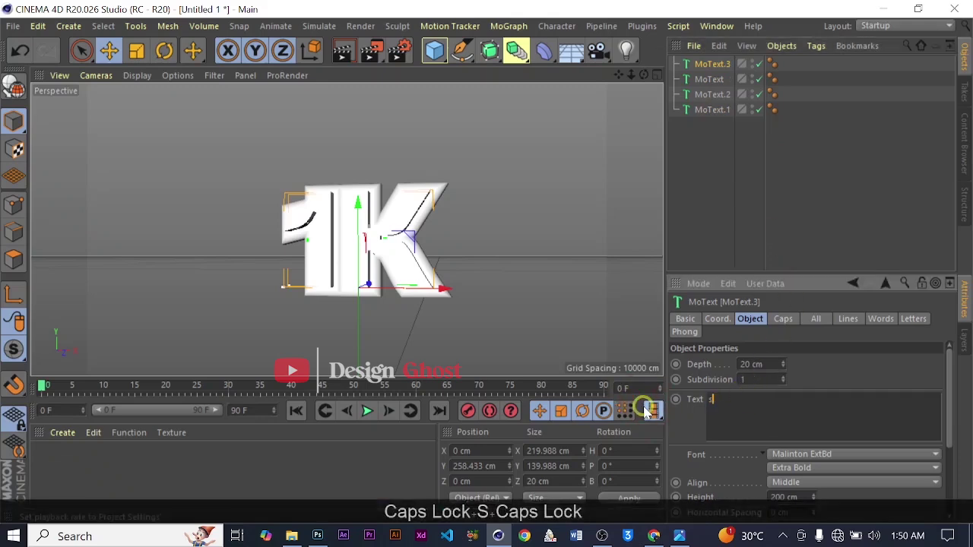
text(B)
key(BackSpace)
key(BackSpace)
key(BackSpace)
text(S)
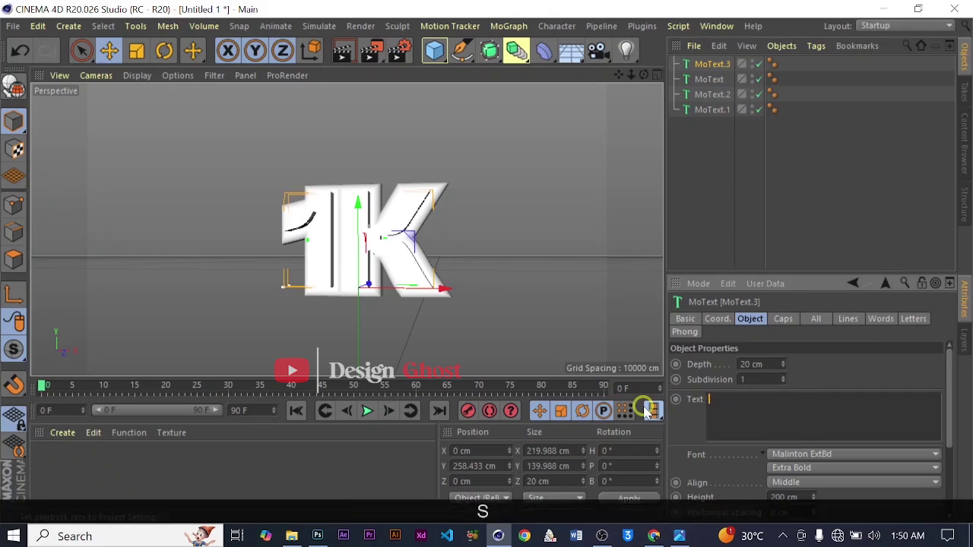
key(Caps_Lock)
text(u)
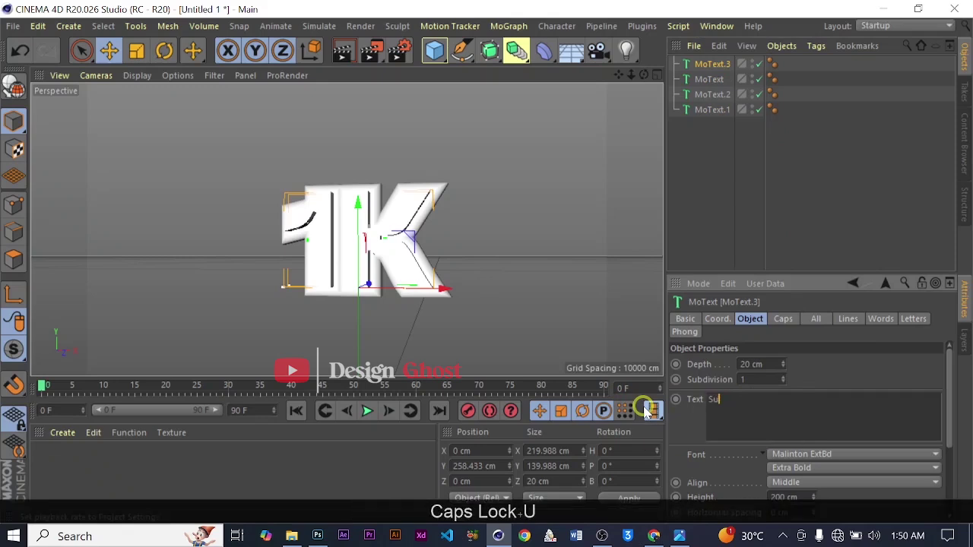
text(bscribers)
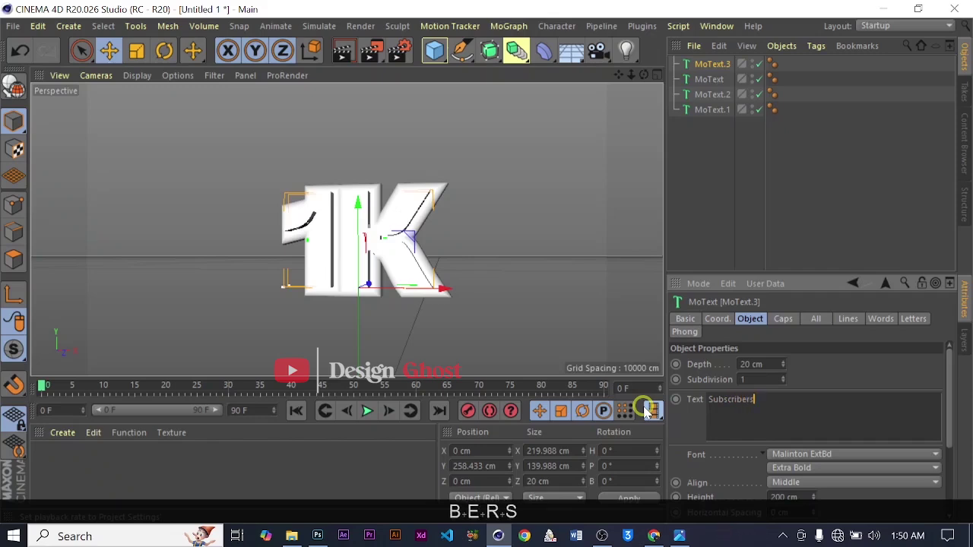
Change the font of the Subscribers text to Autograf PERSONAL USE ONLY.
click(819, 456)
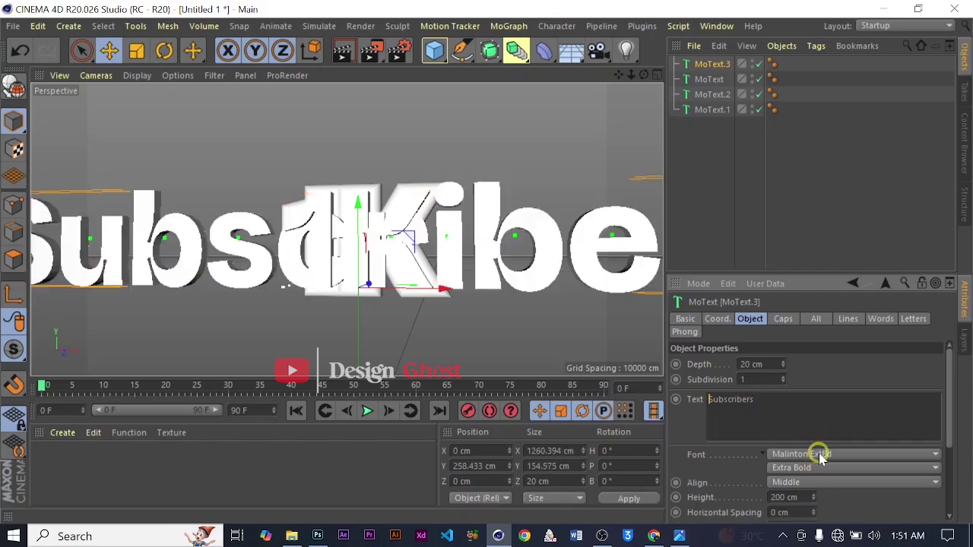
click(819, 455)
scroll(787, 298, up, 20)
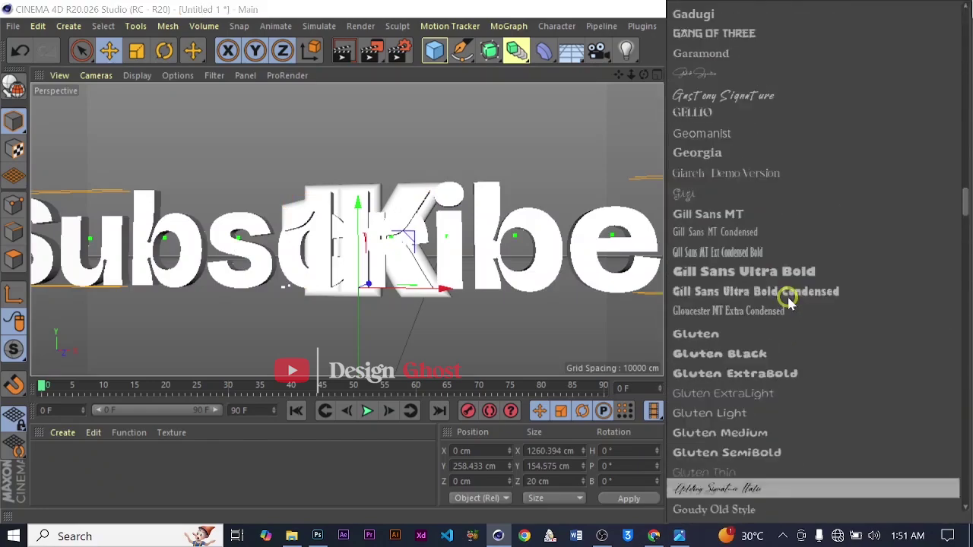
scroll(789, 301, up, 6)
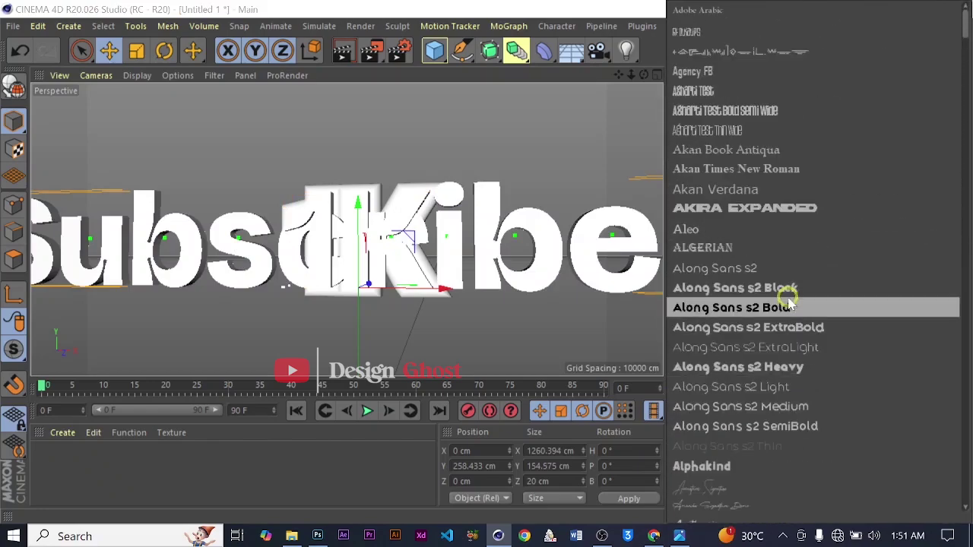
scroll(789, 304, down, 3)
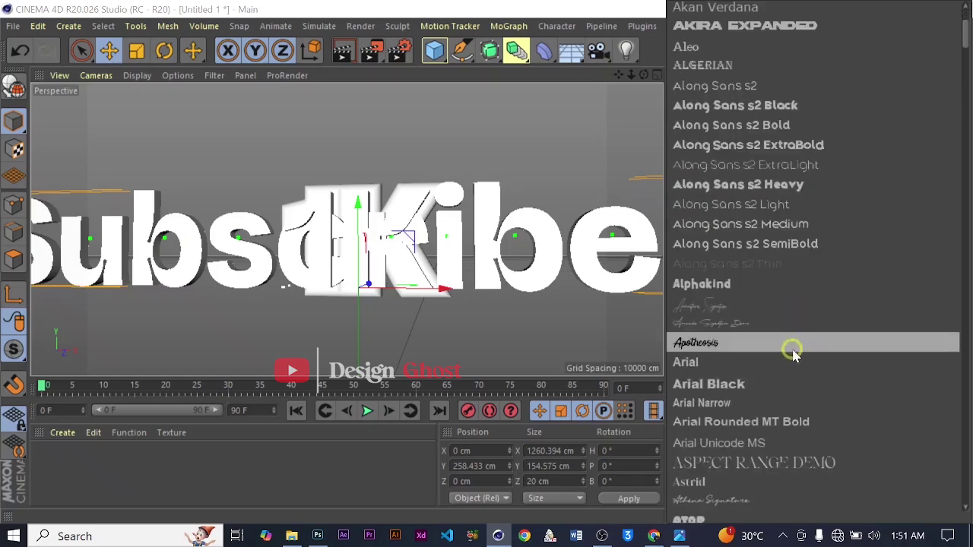
scroll(793, 348, down, 2)
click(769, 469)
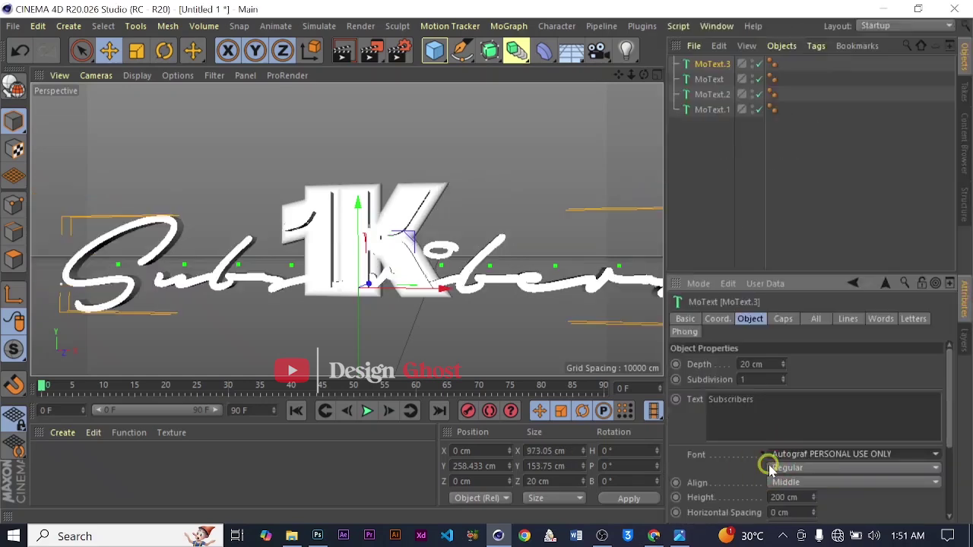
Scale the Subscribers text down uniformly to about 194 cm wide.
scroll(451, 199, down, 2)
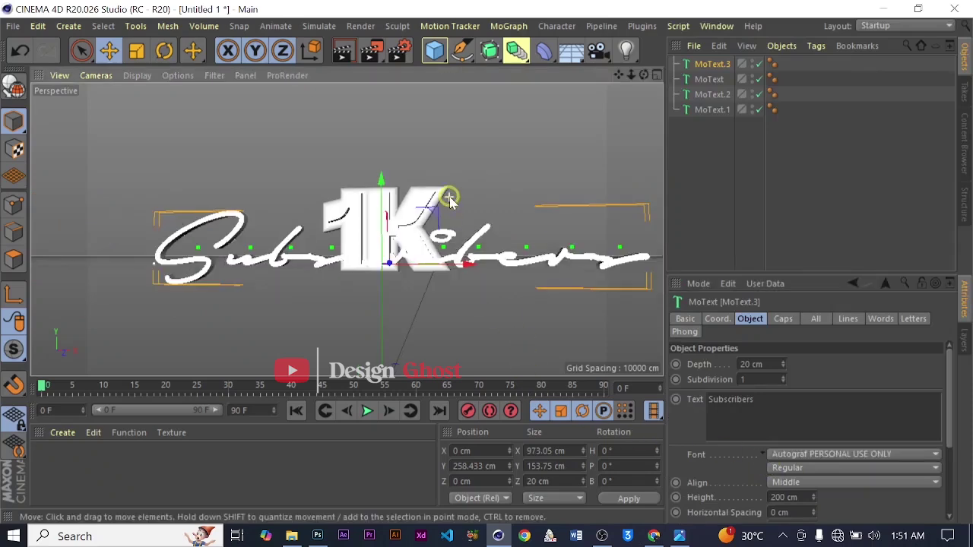
key(t)
drag(582, 154, 236, 291)
drag(562, 204, 389, 231)
scroll(386, 231, up, 5)
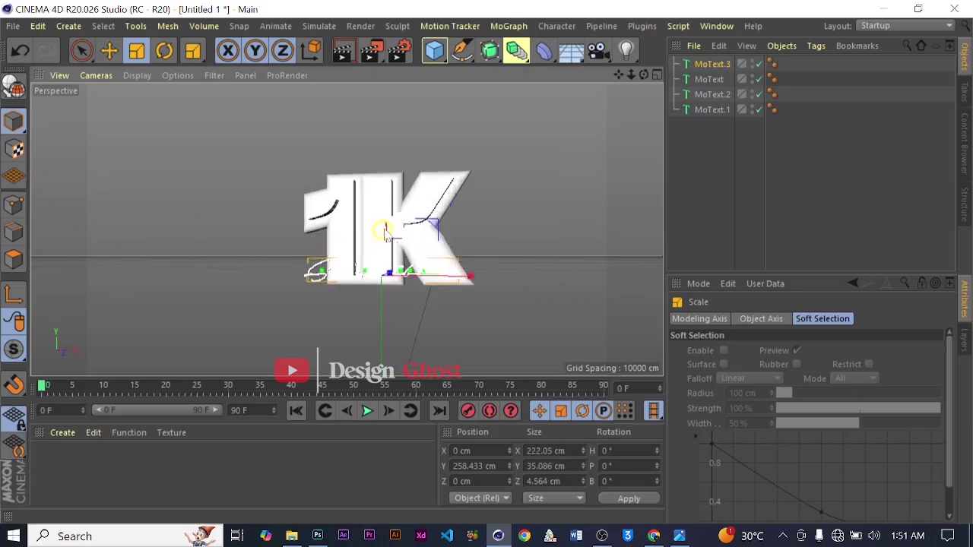
drag(613, 185, 435, 315)
Move the Subscribers text forward along Z to about -16 cm, in front of the 1K.
key(e)
alt+middle_drag(487, 261, 502, 187)
drag(643, 74, 476, 281)
alt+right_drag(371, 253, 371, 230)
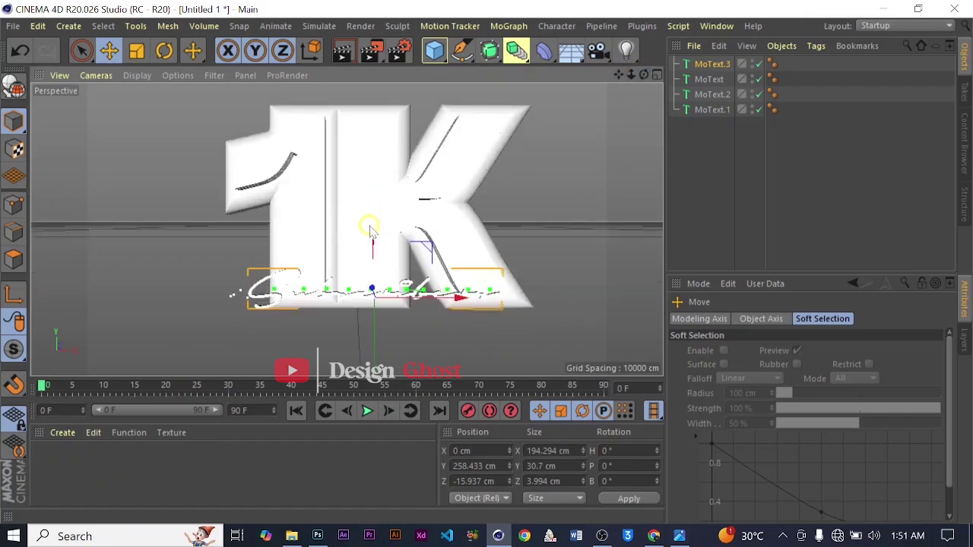
Scale the Subscribers text to about 150 cm wide and move it to about X 15 cm, Y 274 cm.
key(t)
drag(556, 216, 417, 251)
key(e)
drag(375, 218, 375, 197)
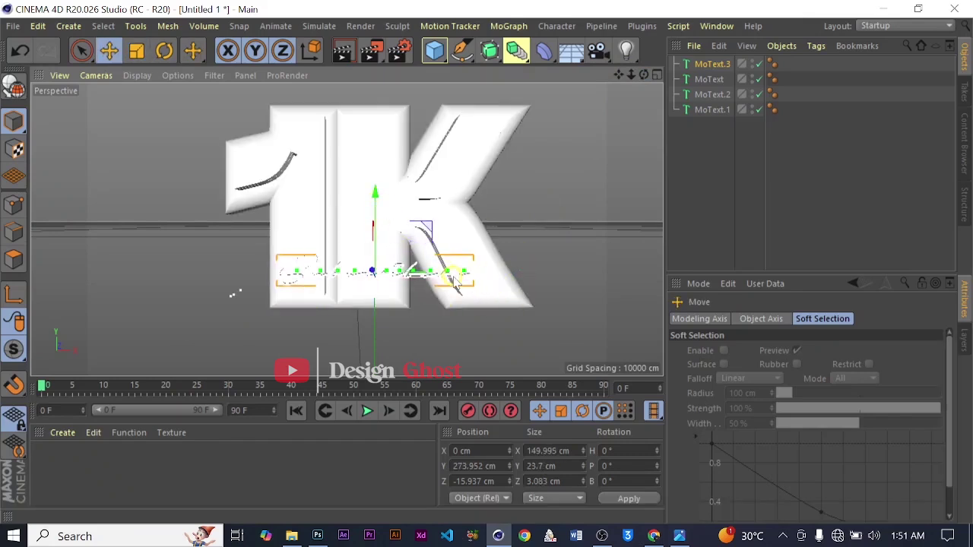
drag(454, 282, 465, 280)
Move the Subscribers text further forward along Z to about -21 cm.
mouse_move(586, 243)
alt+mouse_down()
mouse_move(561, 250)
mouse_move(606, 224)
mouse_move(413, 293)
mouse_move(446, 233)
mouse_move(423, 259)
alt+mouse_up()
alt+right_drag(392, 305, 416, 304)
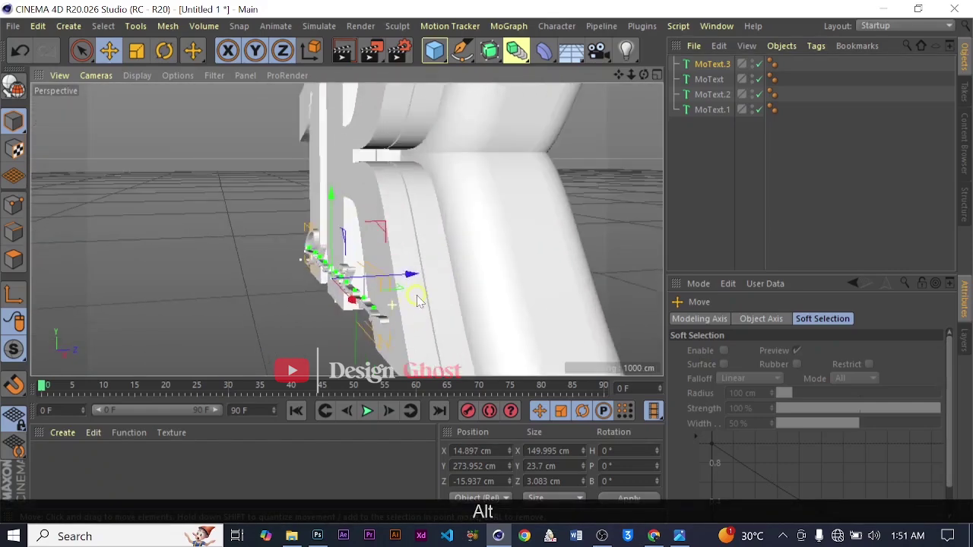
drag(413, 278, 400, 282)
mouse_move(473, 244)
alt+mouse_down()
mouse_move(549, 213)
mouse_move(573, 225)
alt+mouse_up()
alt+scroll(408, 248, down, 4)
alt+drag(391, 302, 431, 298)
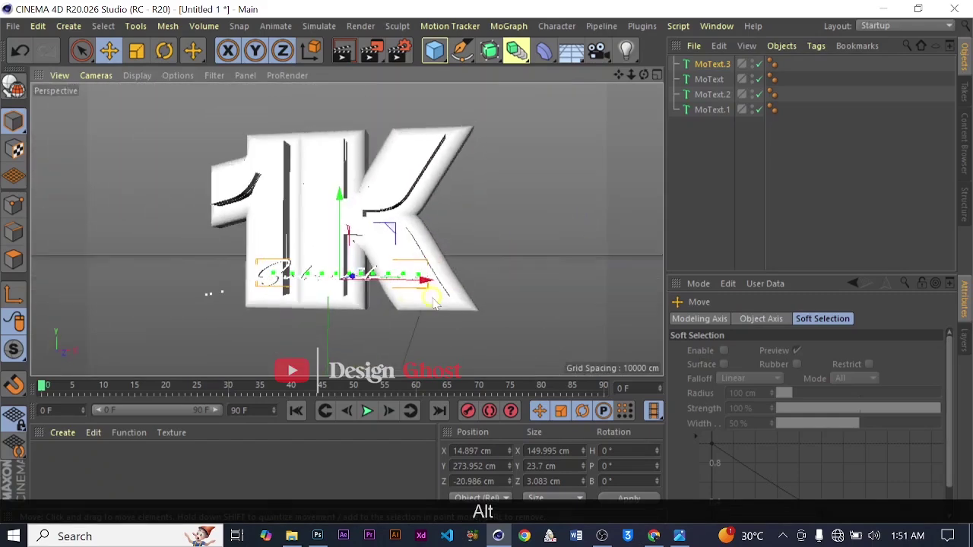
Duplicate the Subscribers text and set the copy's start and end caps to Fillet Cap.
ctrl+drag(719, 64, 731, 78)
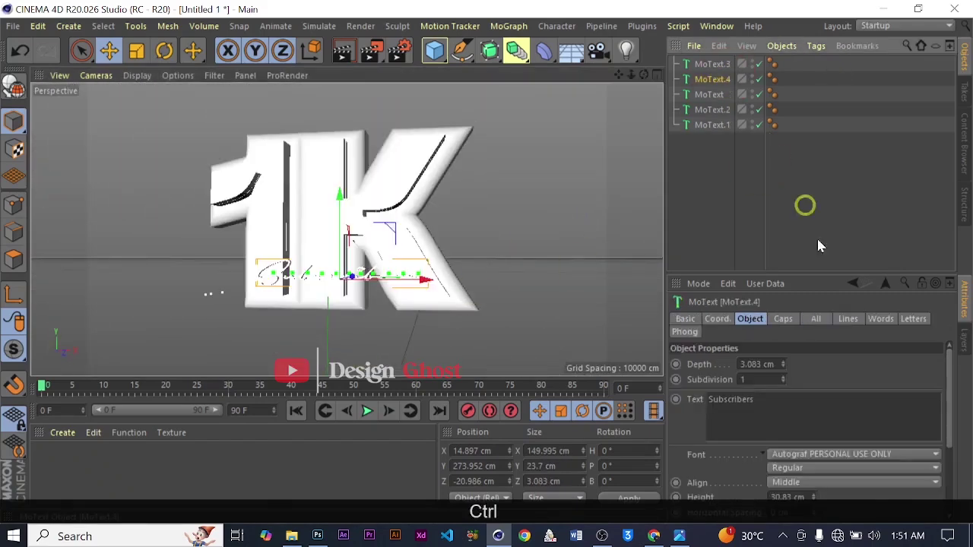
click(783, 318)
click(838, 363)
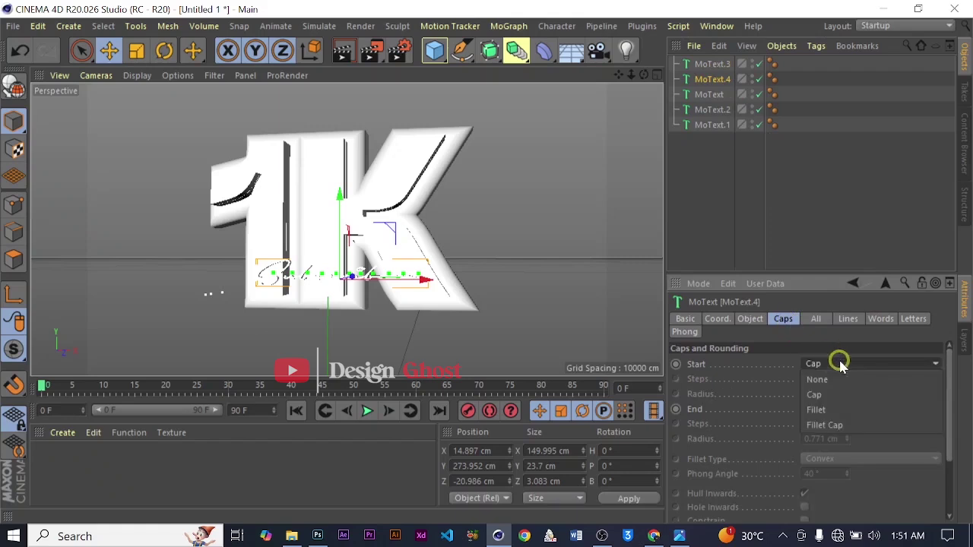
click(832, 425)
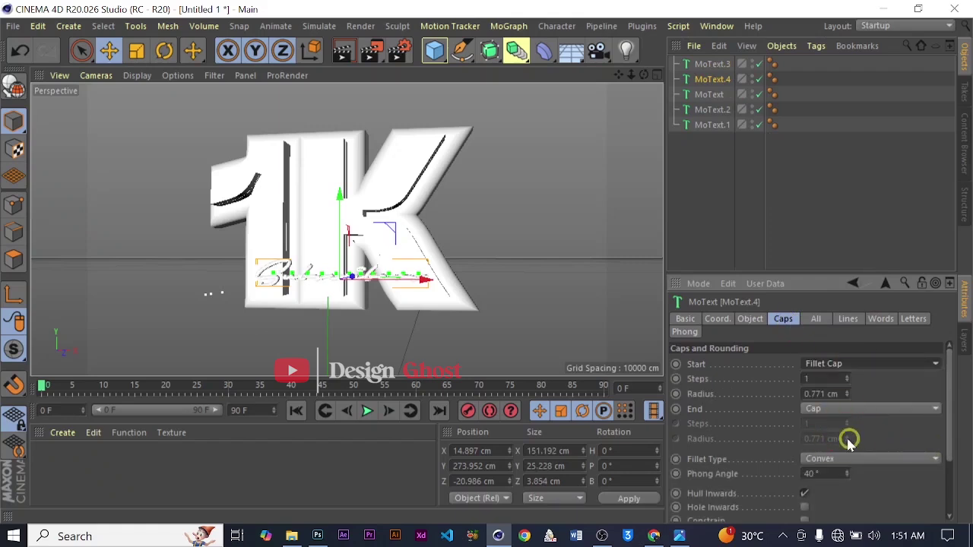
click(861, 409)
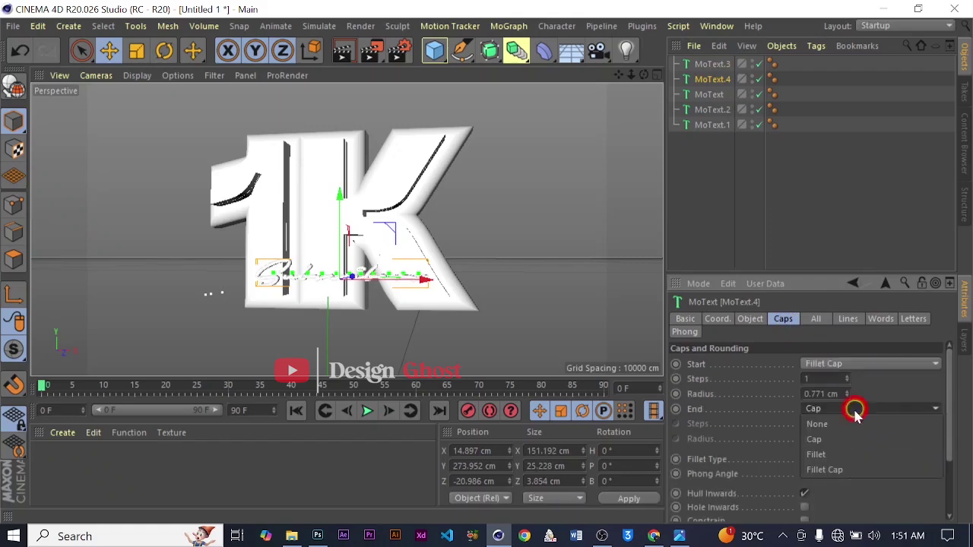
click(827, 463)
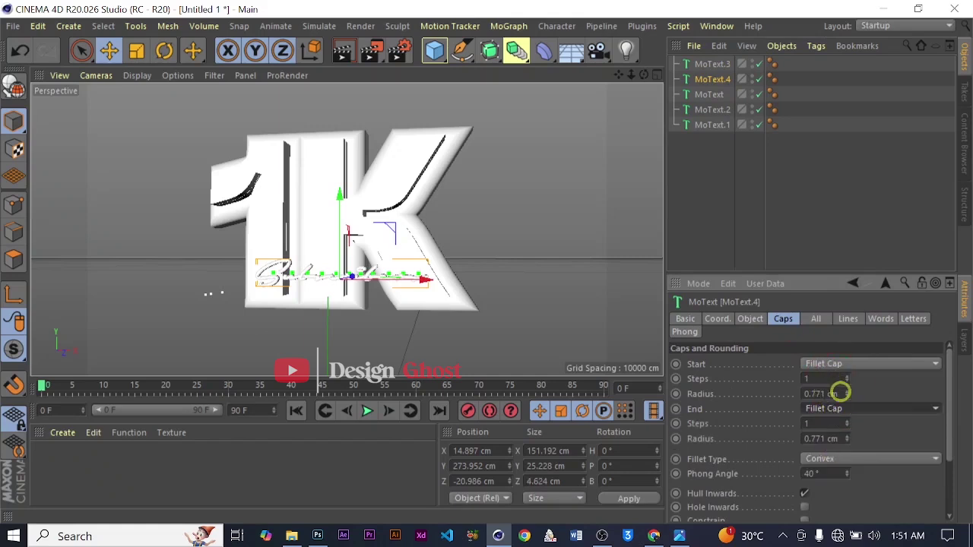
Set the start fillet radius of the Subscribers copy to 15 cm.
click(840, 392)
text(15)
key(Return)
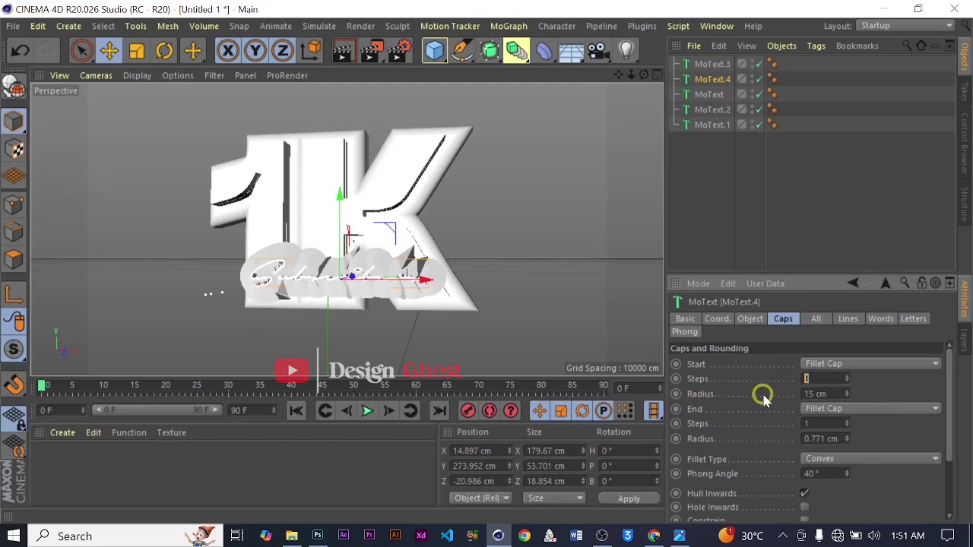
Set the start fillet of the Subscribers copy to 10 steps and its radius to 10 cm.
text(10)
key(Return)
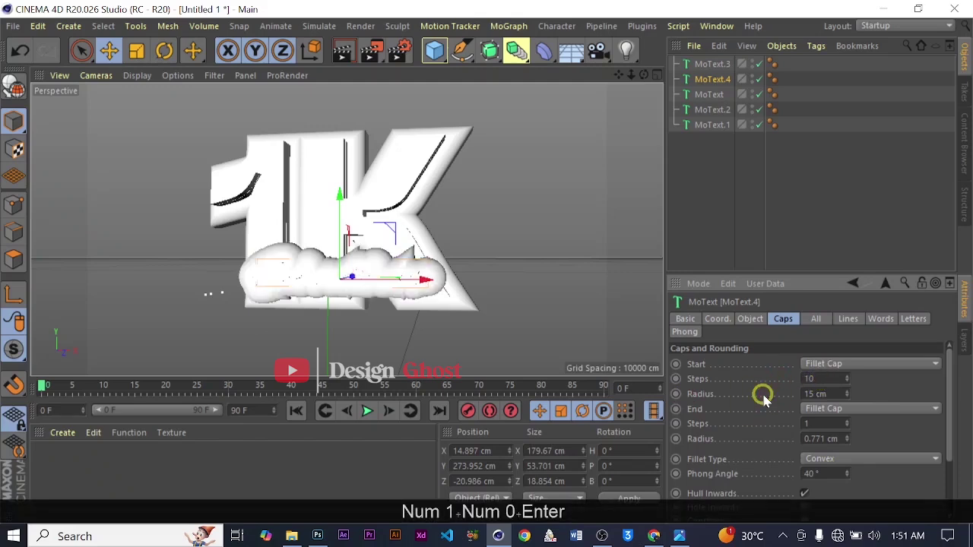
drag(832, 390, 739, 408)
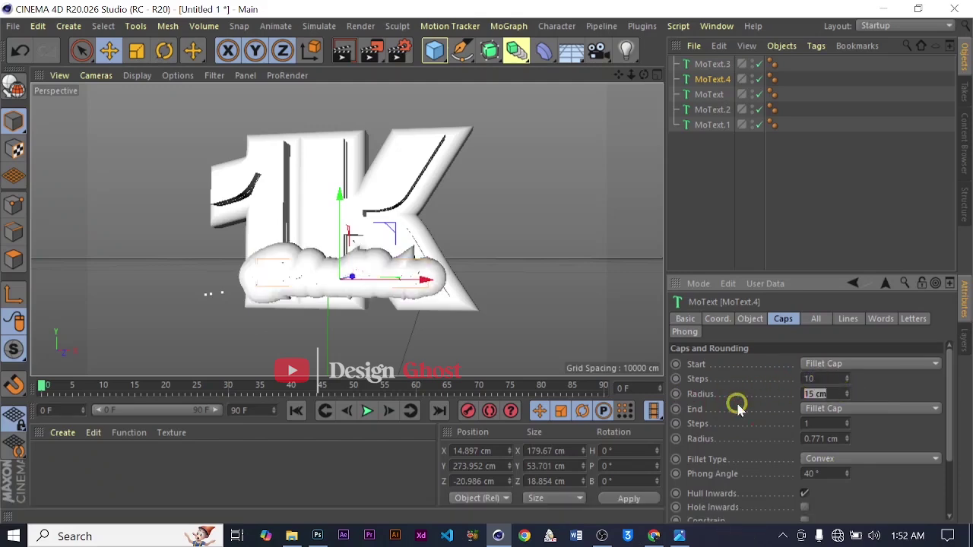
text(10)
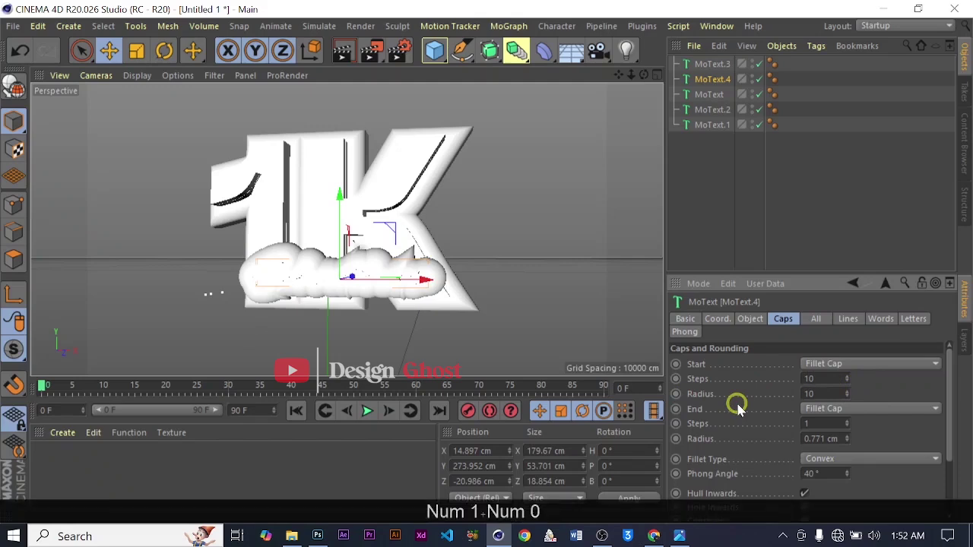
key(Return)
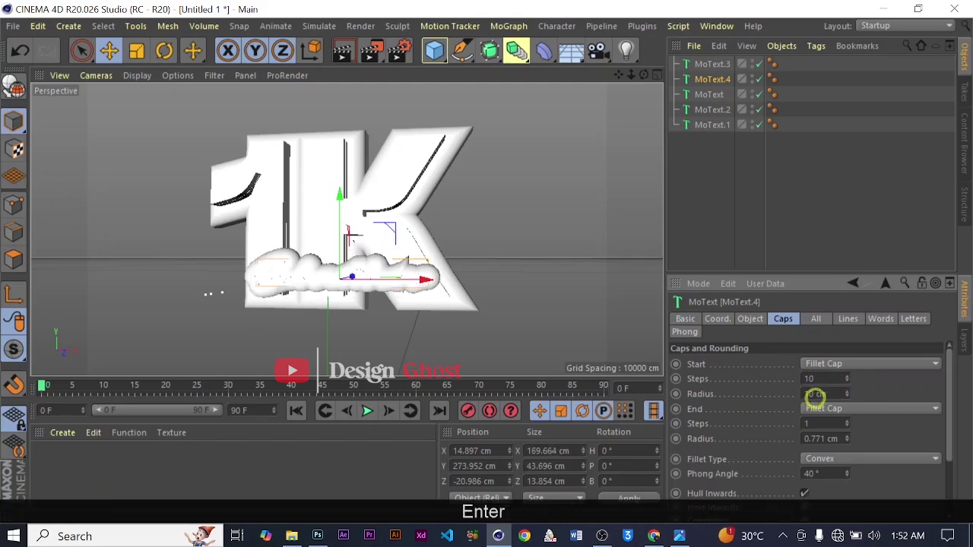
Set the start fillet radius of the Subscribers copy to 8 cm.
scroll(825, 394, up, 2)
scroll(369, 315, up, 3)
click(835, 381)
drag(836, 394, 758, 406)
text(10)
key(Return)
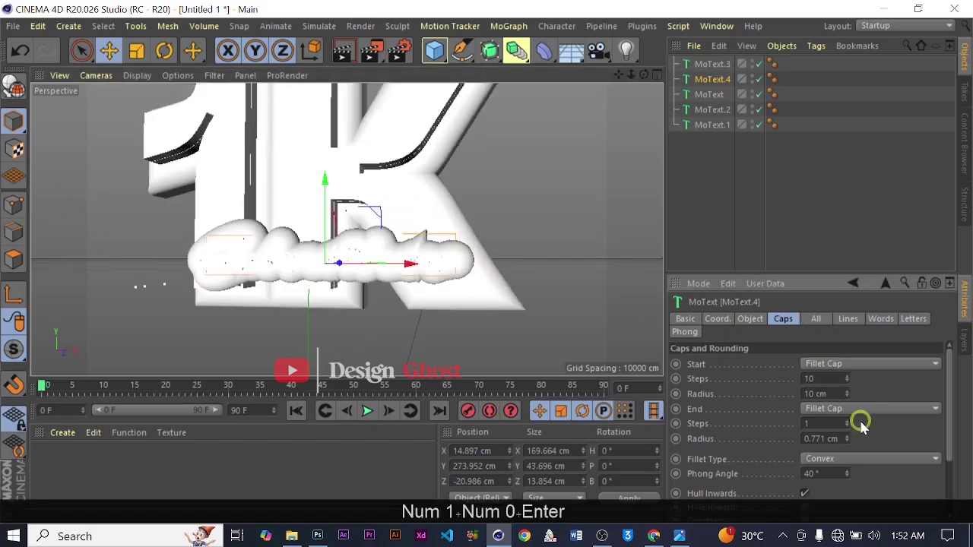
drag(825, 393, 734, 397)
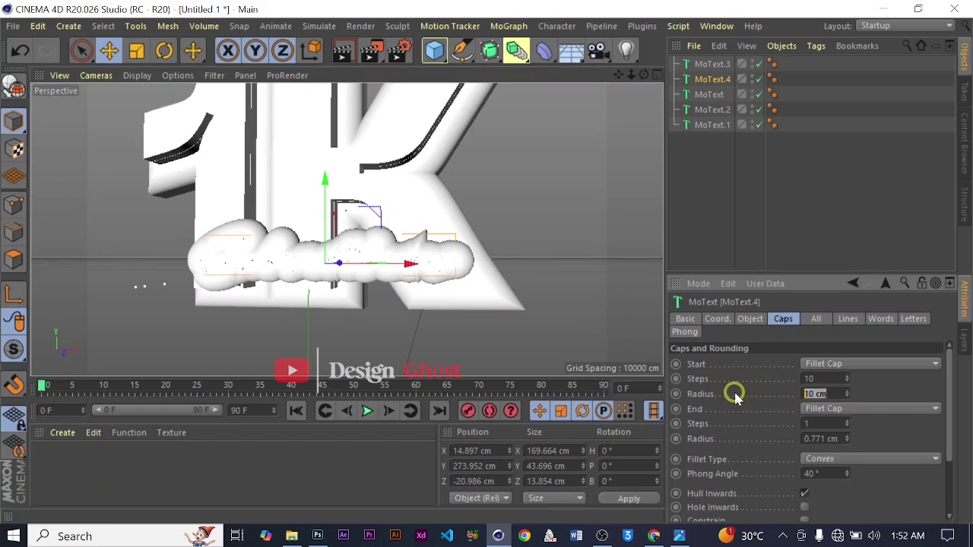
text(8)
key(Return)
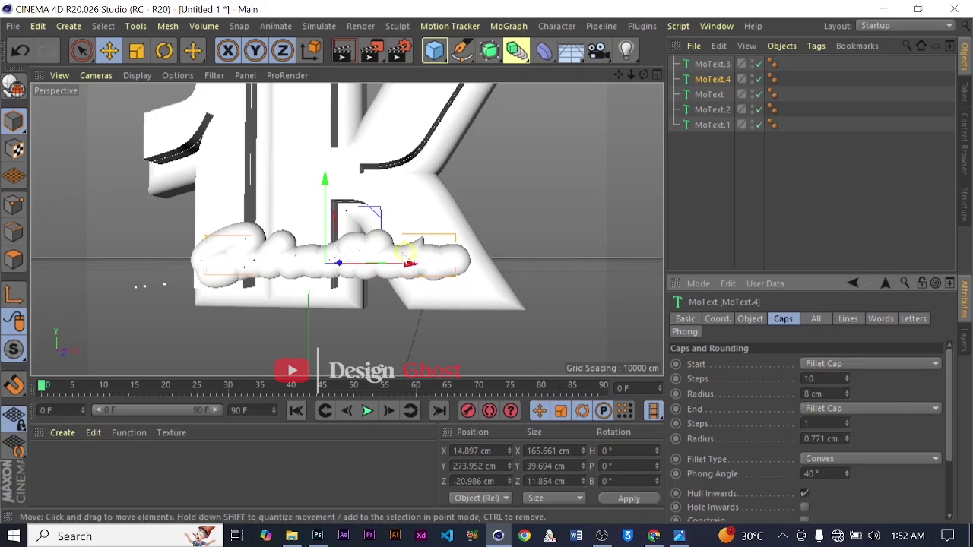
Examine how the front Subscribers text sits against its rounded copy from several angles.
scroll(327, 227, up, 1)
scroll(431, 228, down, 2)
alt+drag(410, 261, 297, 282)
alt+drag(419, 223, 395, 245)
click(712, 65)
scroll(409, 254, up, 2)
alt+drag(413, 276, 439, 313)
scroll(436, 306, up, 4)
scroll(440, 297, down, 4)
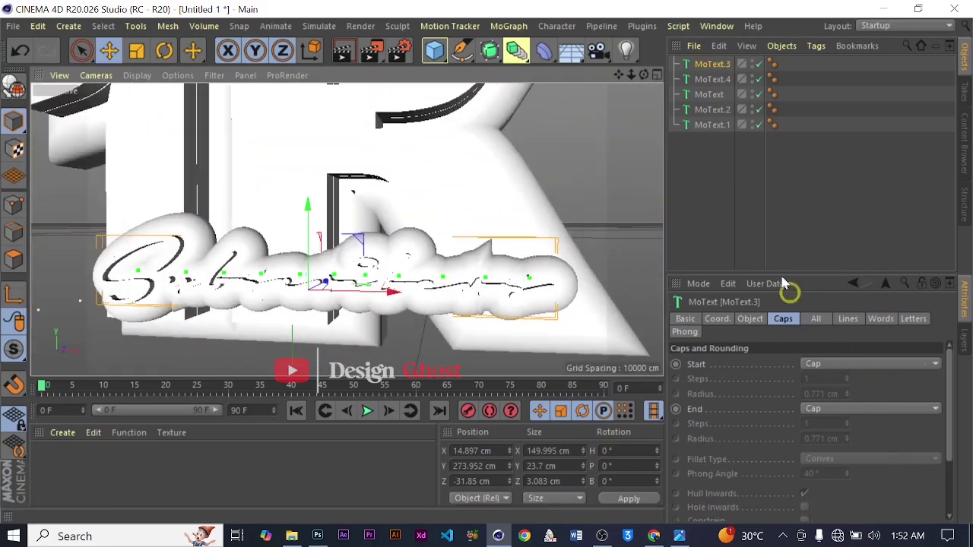
Reselect the Subscribers copy and lower its start fillet steps to 1.
click(713, 79)
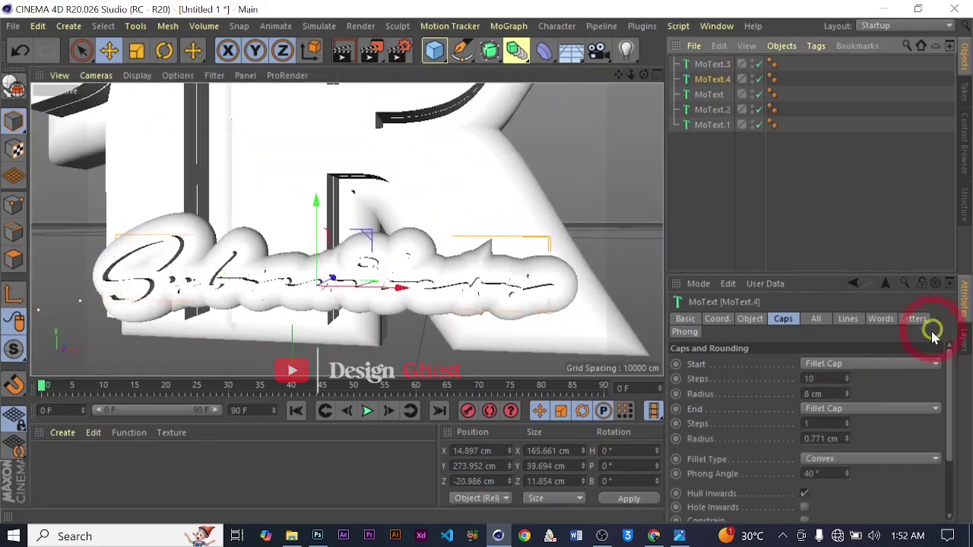
click(846, 381)
click(846, 381)
click(846, 380)
click(846, 381)
click(846, 381)
click(846, 380)
click(846, 381)
click(846, 381)
click(846, 382)
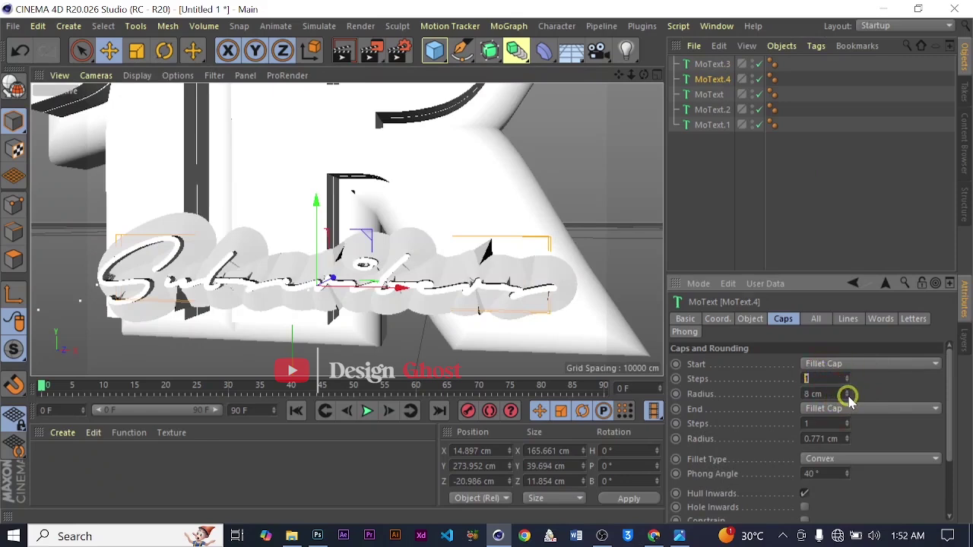
Set the start fillet of the Subscribers copy to a 5 cm radius with 10 steps.
click(846, 397)
text(5)
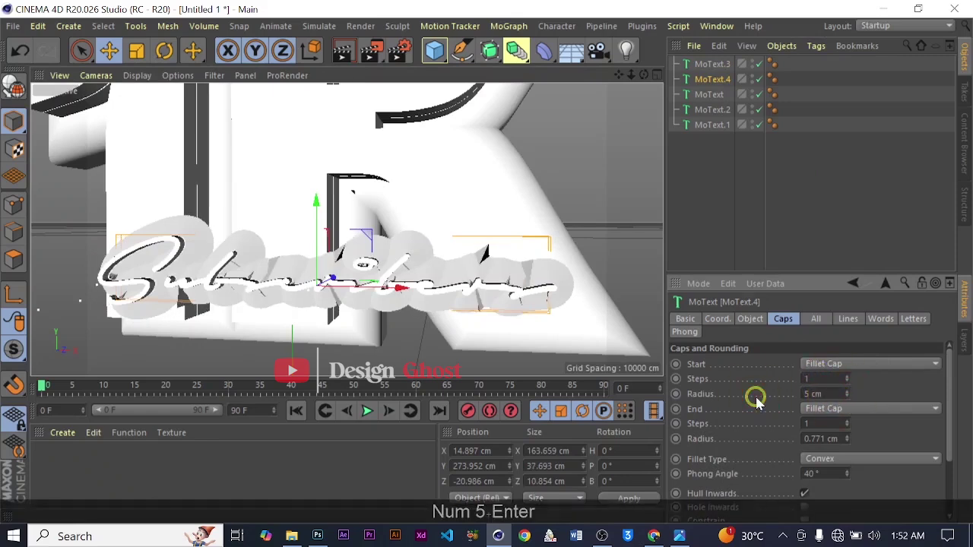
key(Return)
drag(818, 377, 770, 384)
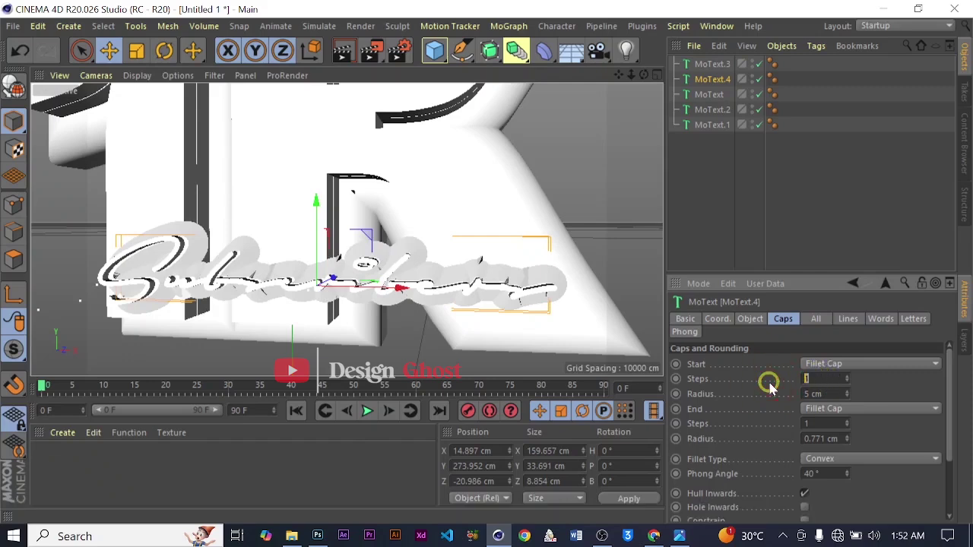
text(10)
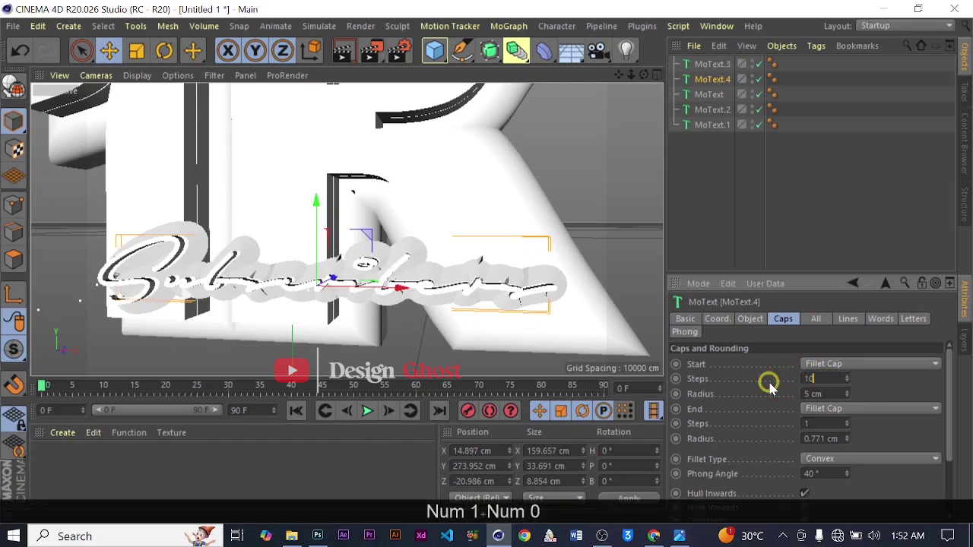
key(Return)
Reduce the start fillet radius of the Subscribers copy to 4 cm.
scroll(445, 265, down, 2)
alt+drag(456, 274, 423, 263)
scroll(433, 265, down, 3)
scroll(446, 265, up, 3)
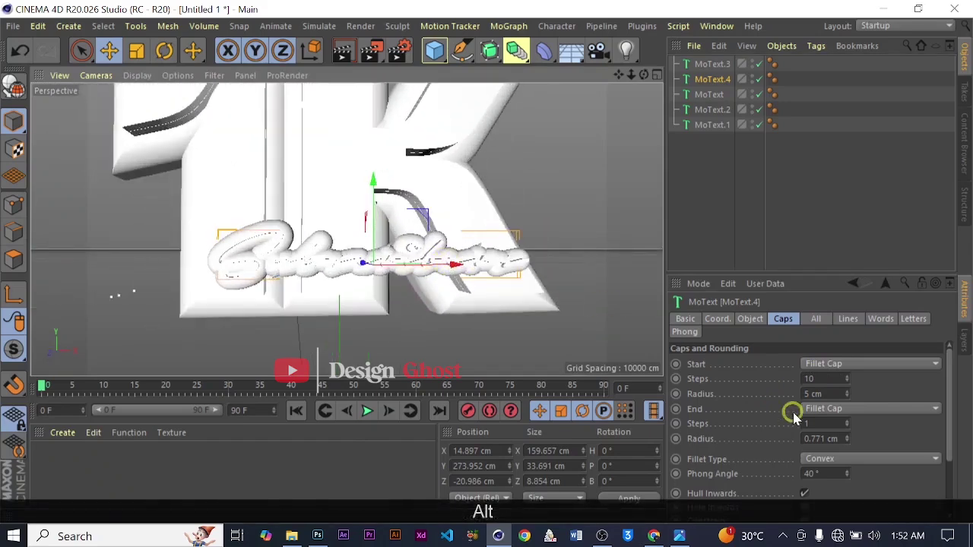
click(846, 397)
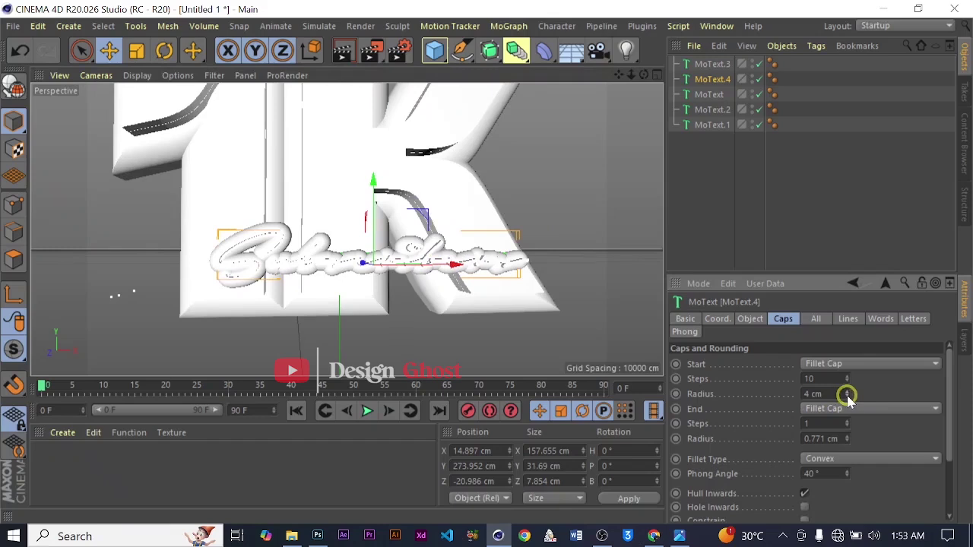
Group all five MoText objects under one null.
scroll(418, 219, down, 5)
alt+drag(419, 219, 465, 231)
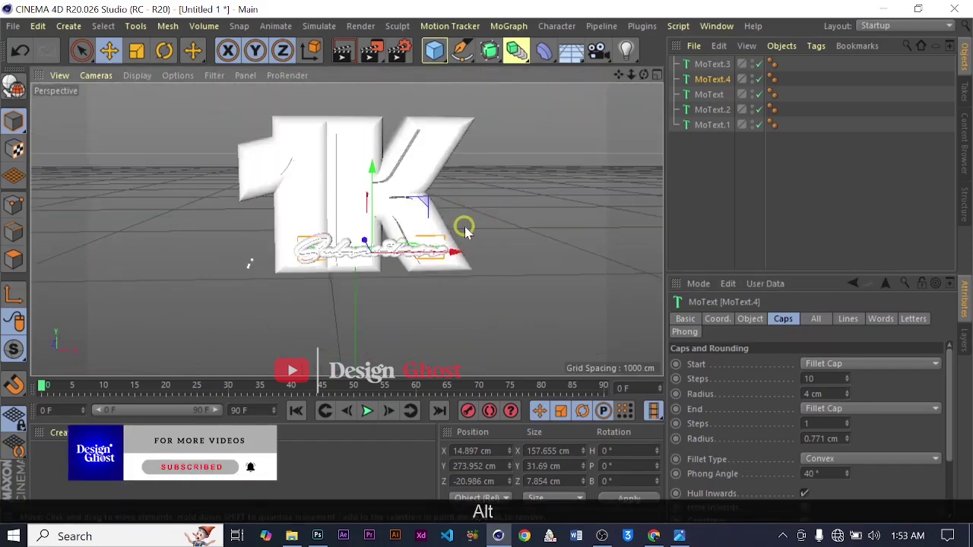
scroll(465, 228, down, 1)
scroll(465, 228, up, 1)
click(715, 65)
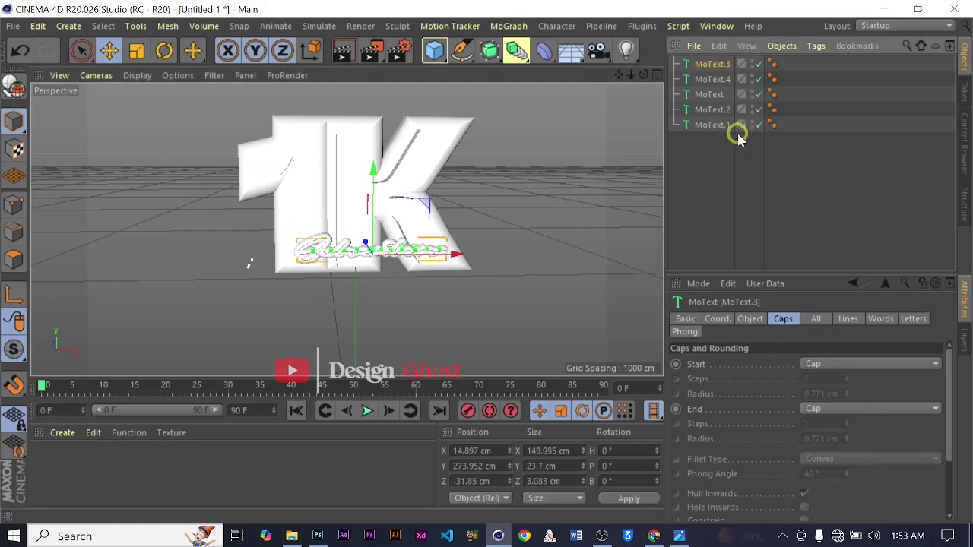
shift+click(726, 126)
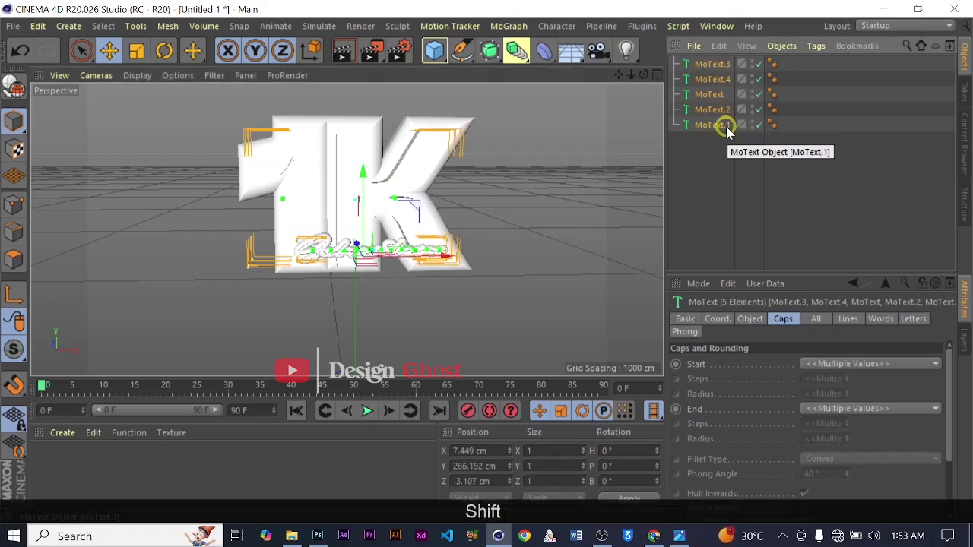
key(alt+g)
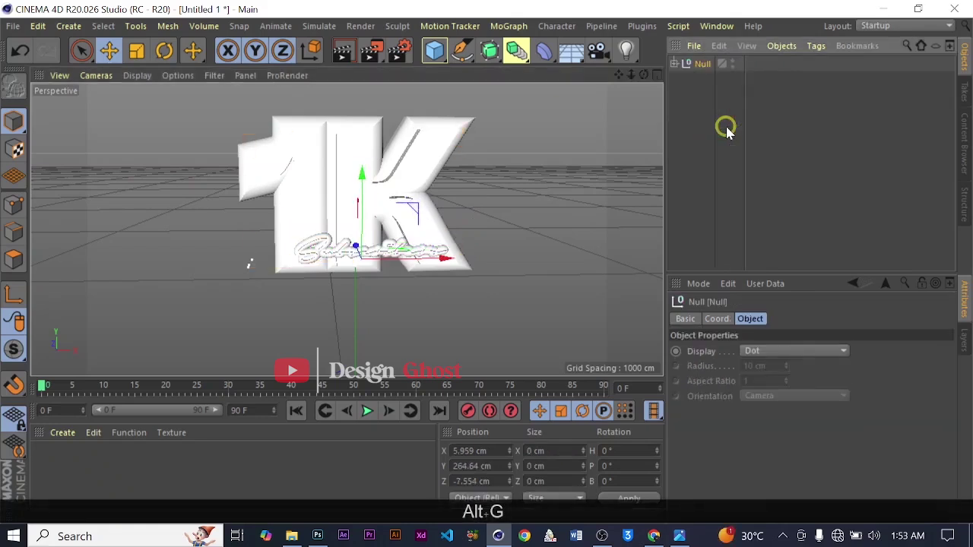
Add a Wrap deformer inside the null and resize it to about 523 cm wide and 160 cm high.
click(545, 51)
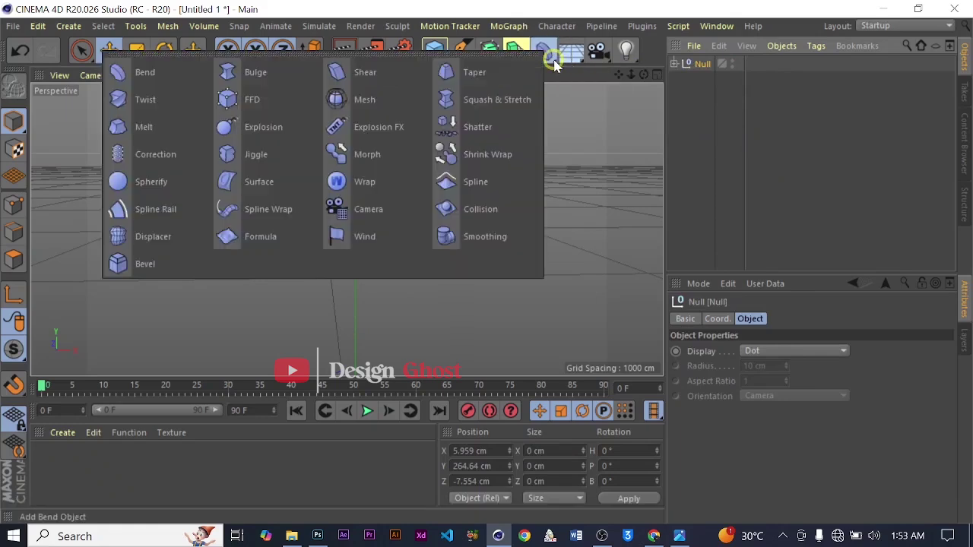
shift+click(377, 190)
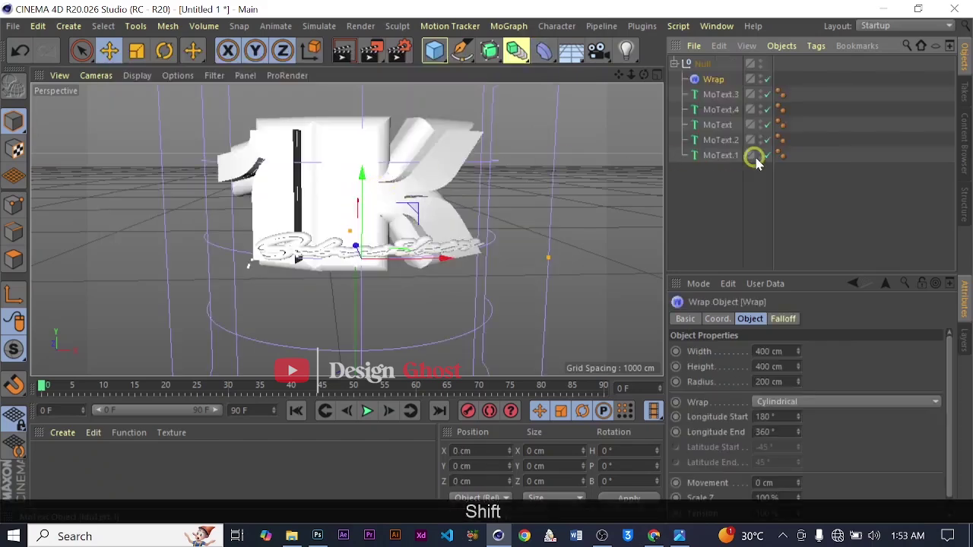
scroll(520, 220, down, 3)
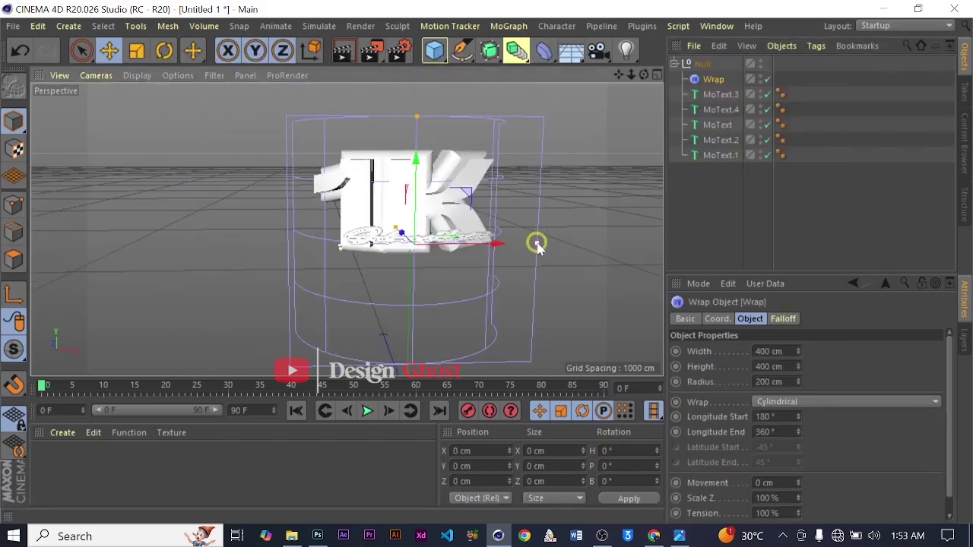
drag(536, 245, 572, 232)
drag(619, 79, 529, 74)
drag(360, 114, 365, 198)
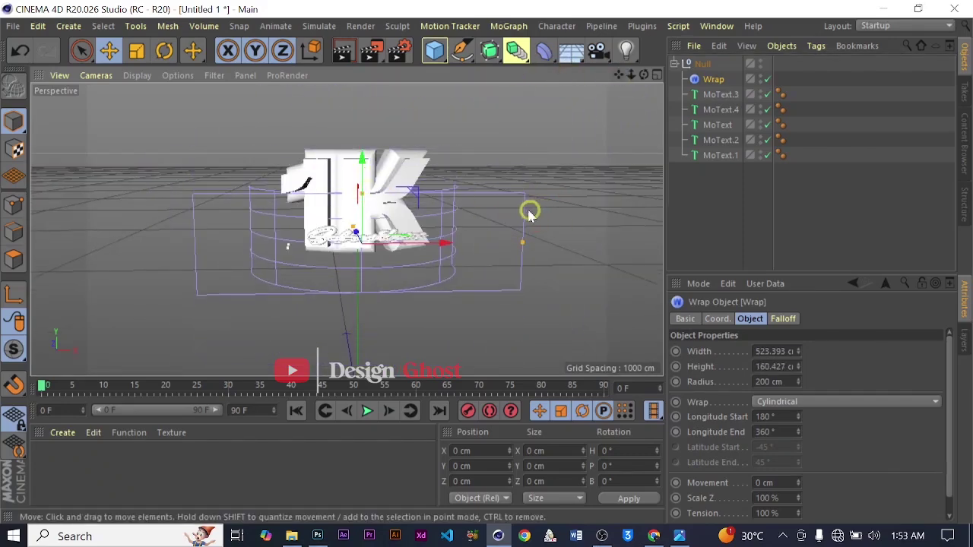
Raise the Wrap deformer to about Y 59 cm so it surrounds the title.
drag(365, 158, 362, 120)
drag(642, 76, 485, 250)
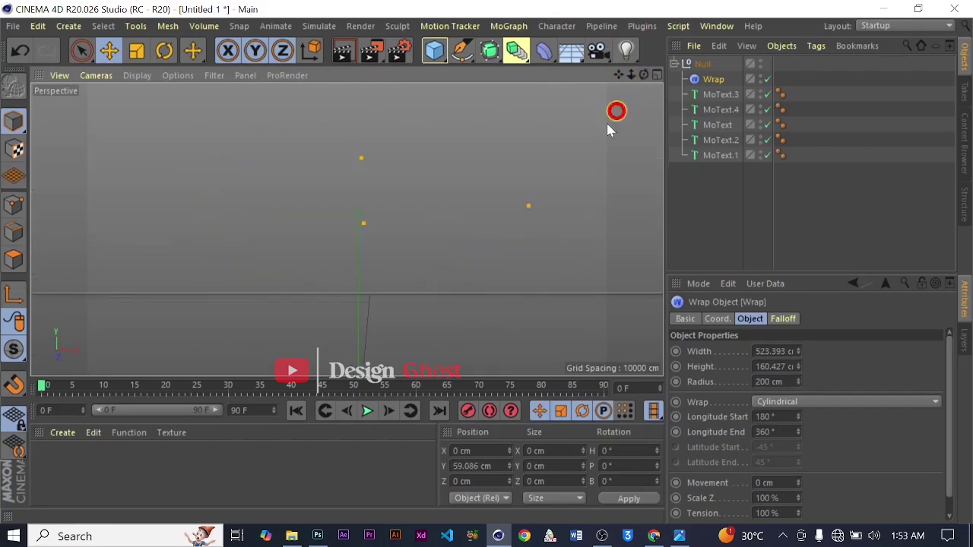
drag(619, 74, 486, 261)
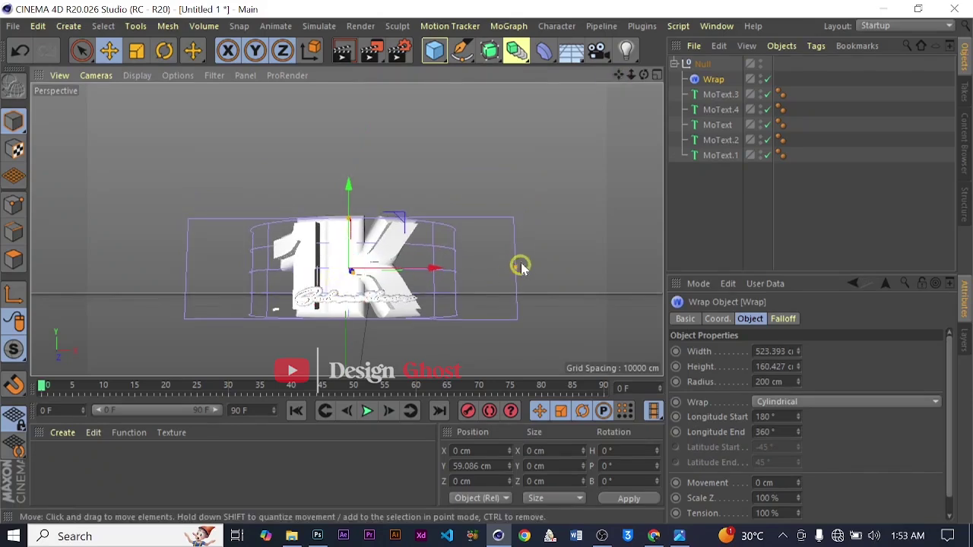
Rotate the Wrap deformer to a bank angle of about -43°.
click(167, 51)
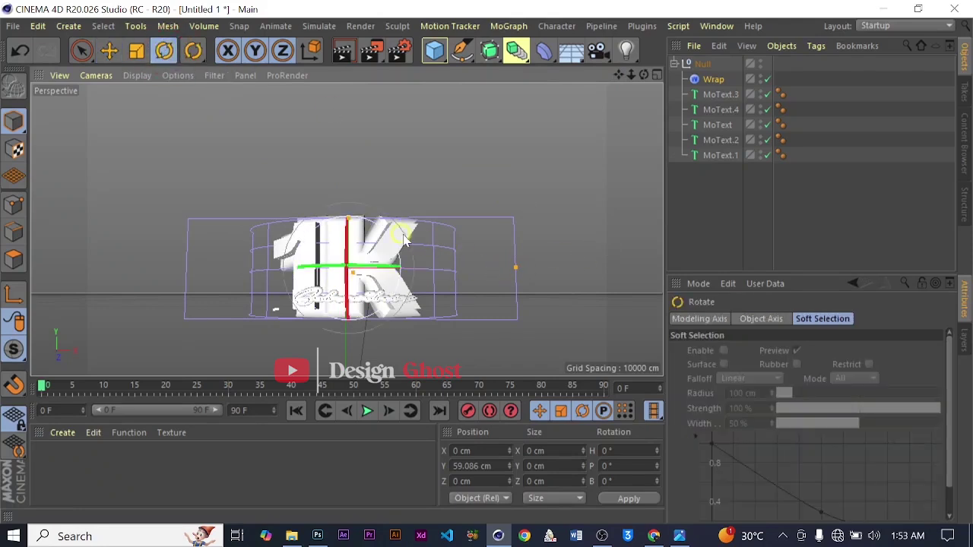
drag(373, 204, 382, 93)
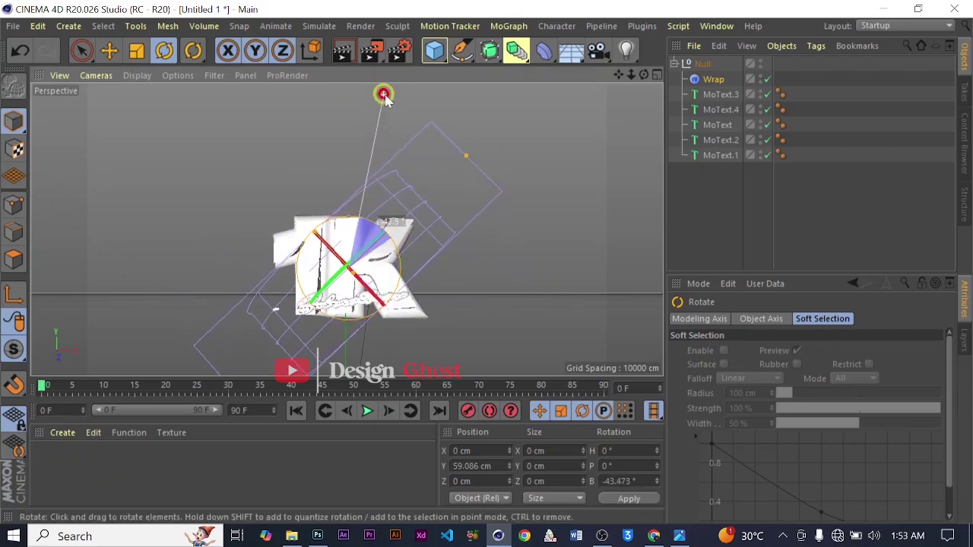
drag(646, 74, 486, 261)
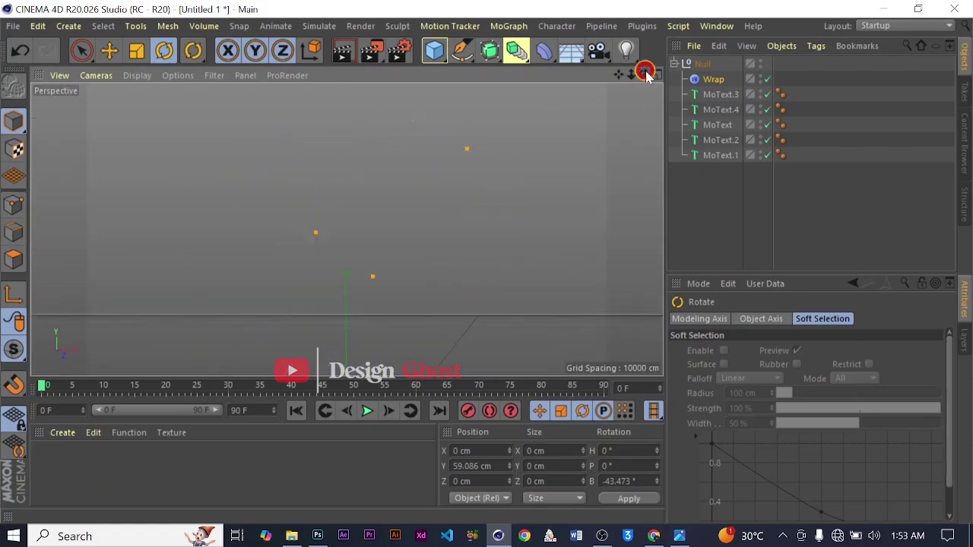
Hide the Wrap deformer's guide lines in the viewport and clear the object selection.
click(761, 76)
click(761, 76)
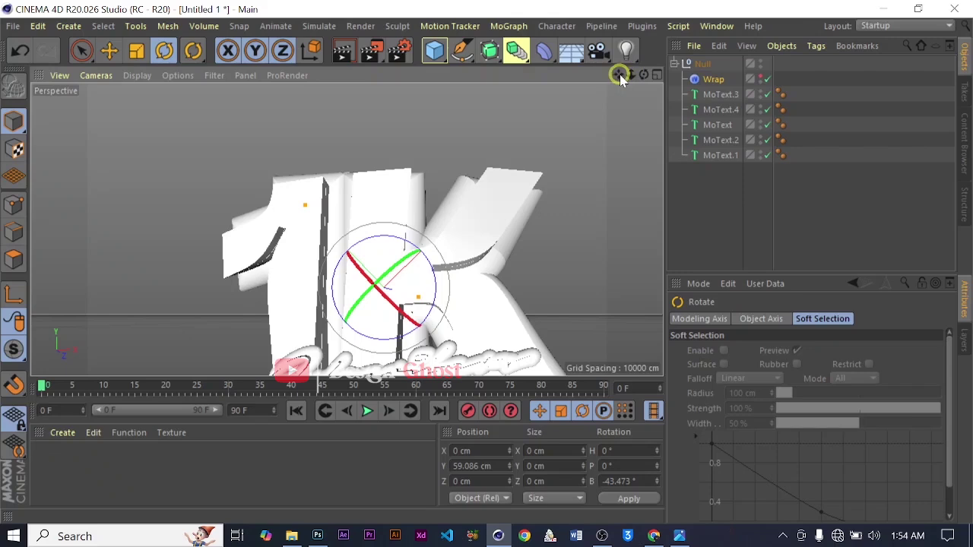
click(761, 77)
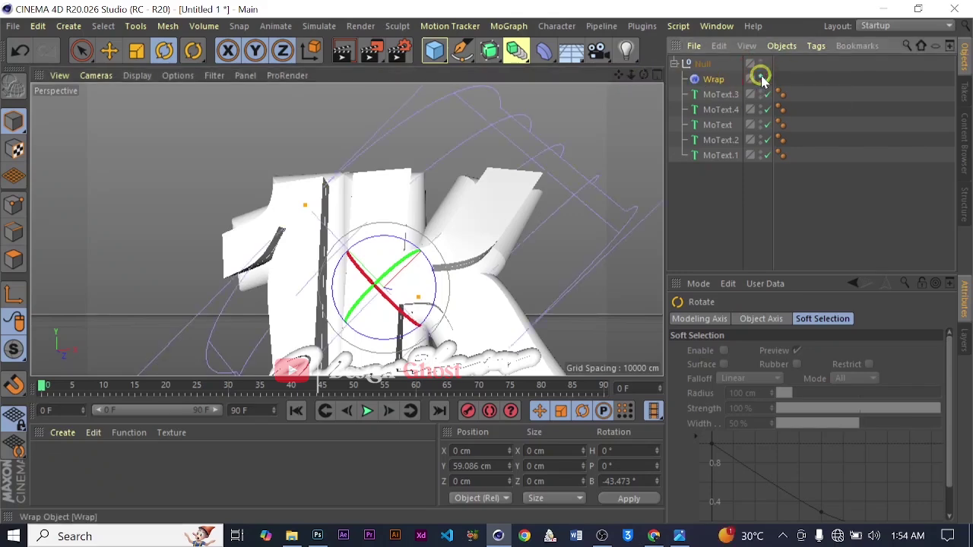
click(765, 79)
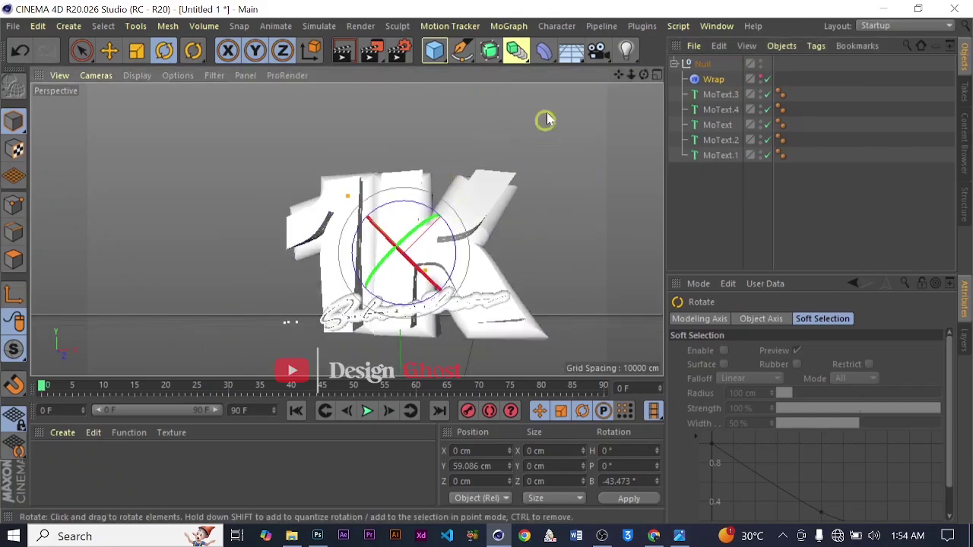
drag(636, 75, 500, 135)
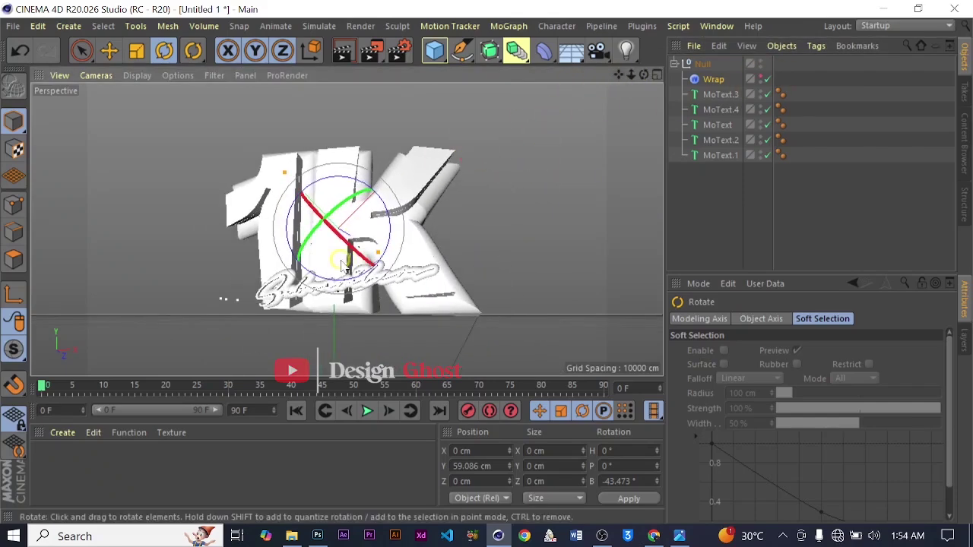
drag(646, 73, 486, 260)
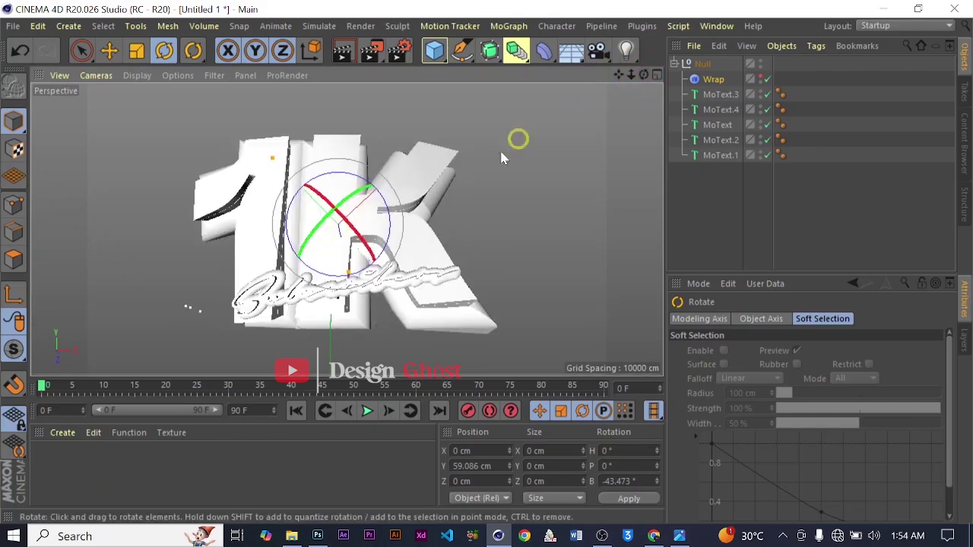
scroll(427, 195, down, 3)
drag(428, 197, 445, 174)
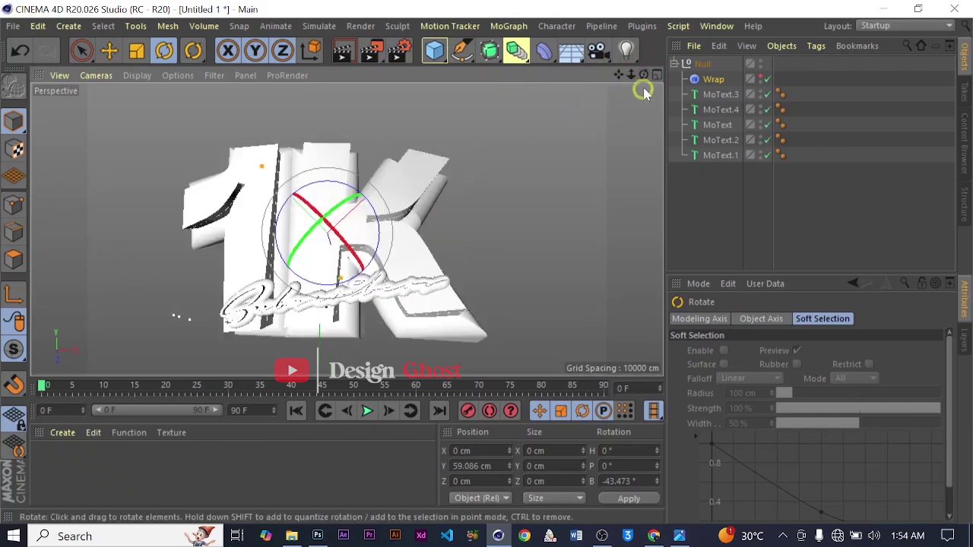
drag(620, 76, 486, 261)
click(701, 202)
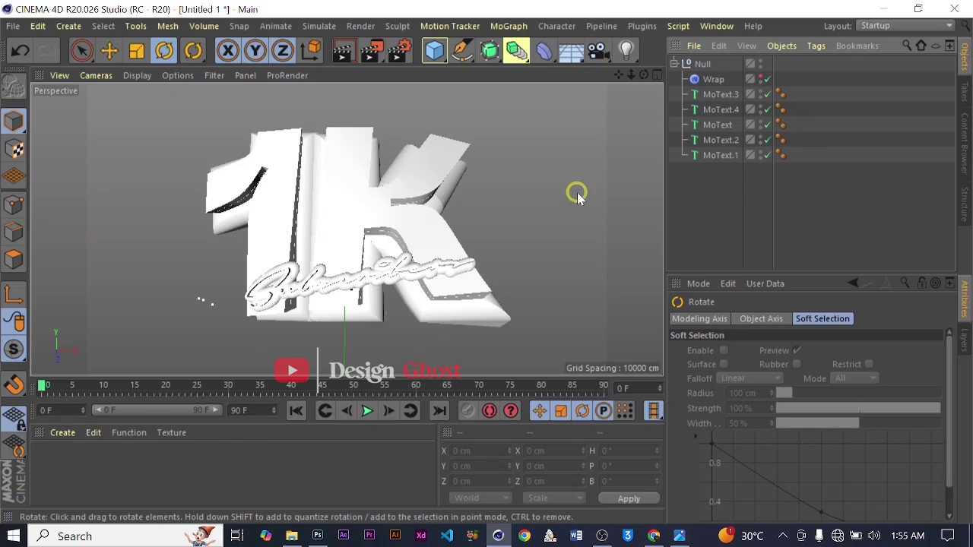
Create a new standard material and open it for editing, checking the Abstract Pattern 06 tex folder in File Explorer.
click(62, 433)
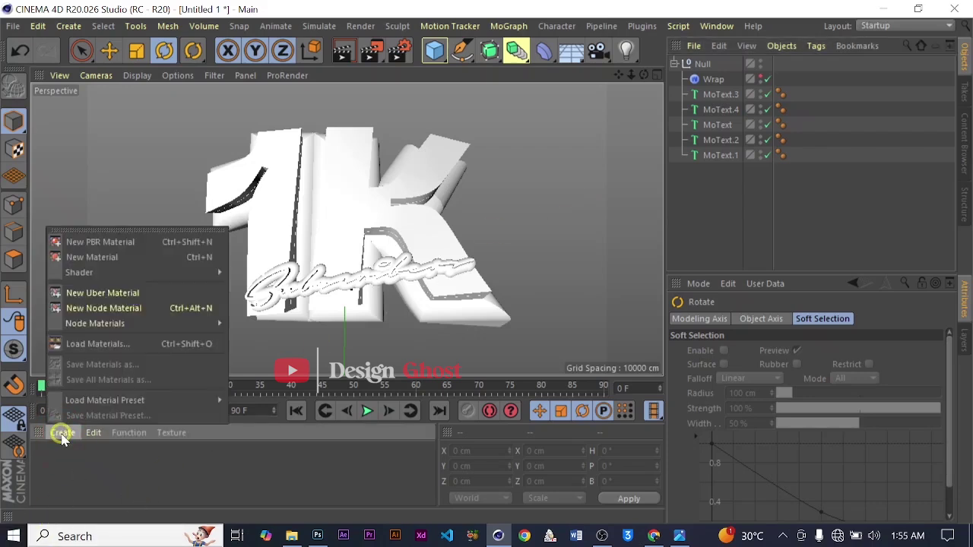
click(145, 257)
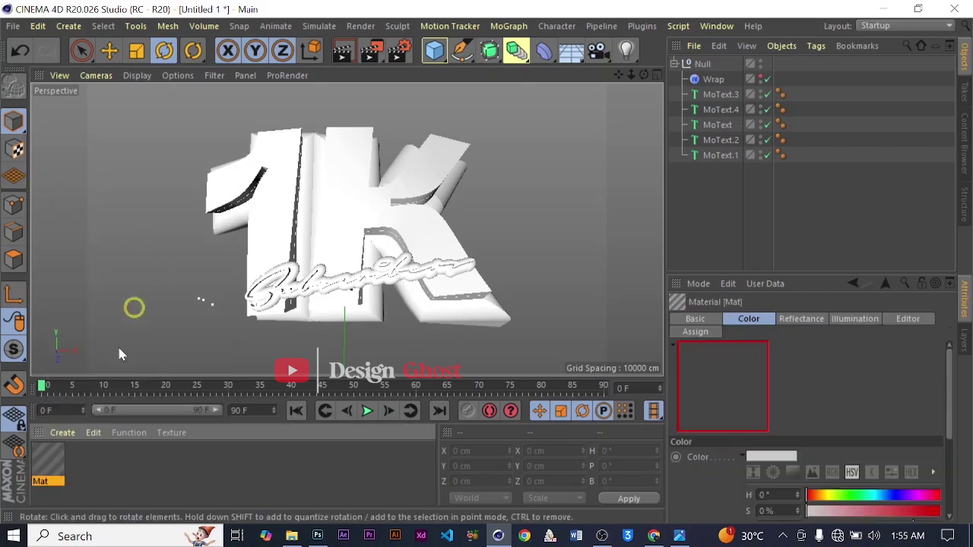
double_click(47, 460)
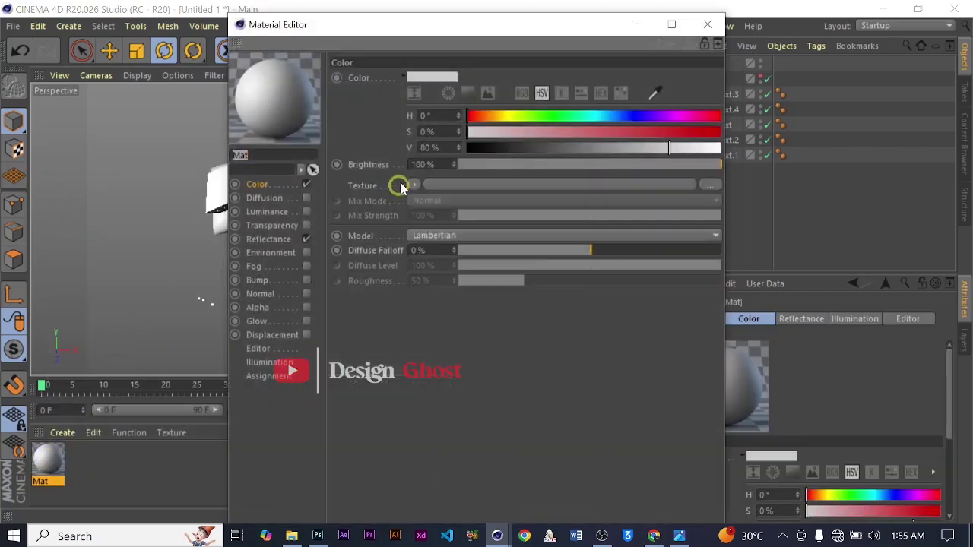
drag(472, 24, 564, 24)
click(290, 537)
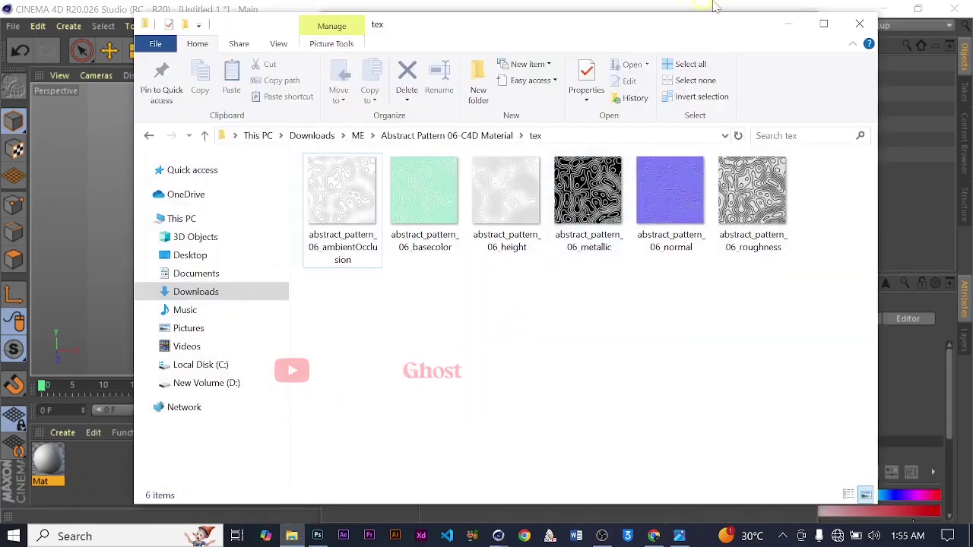
click(786, 25)
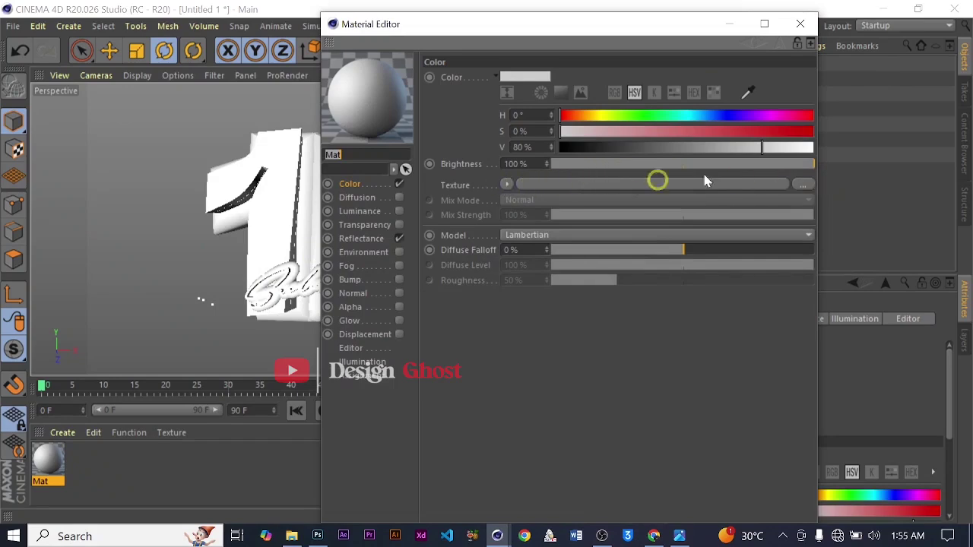
Load abstract_pattern_06_basecolor as the material's Color texture without copying the image to the project location.
click(803, 186)
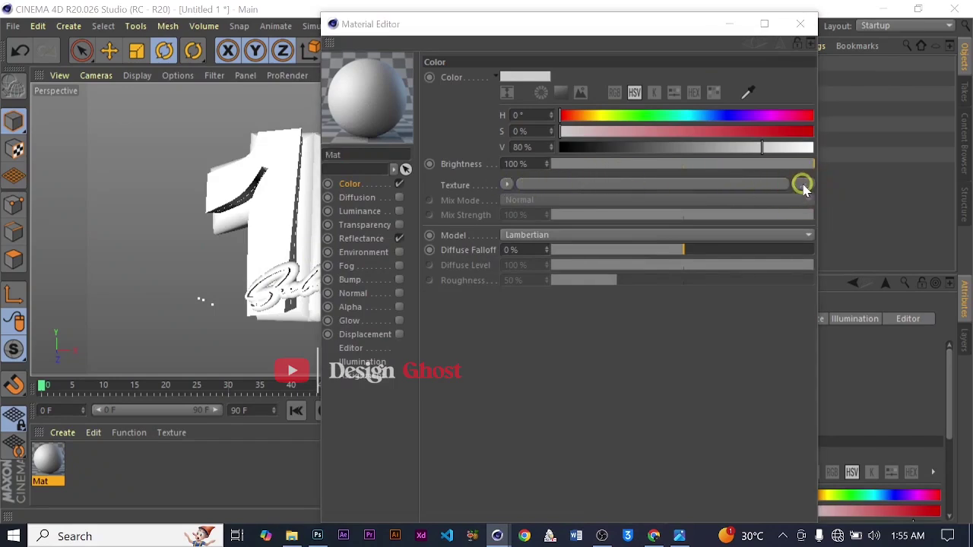
click(802, 186)
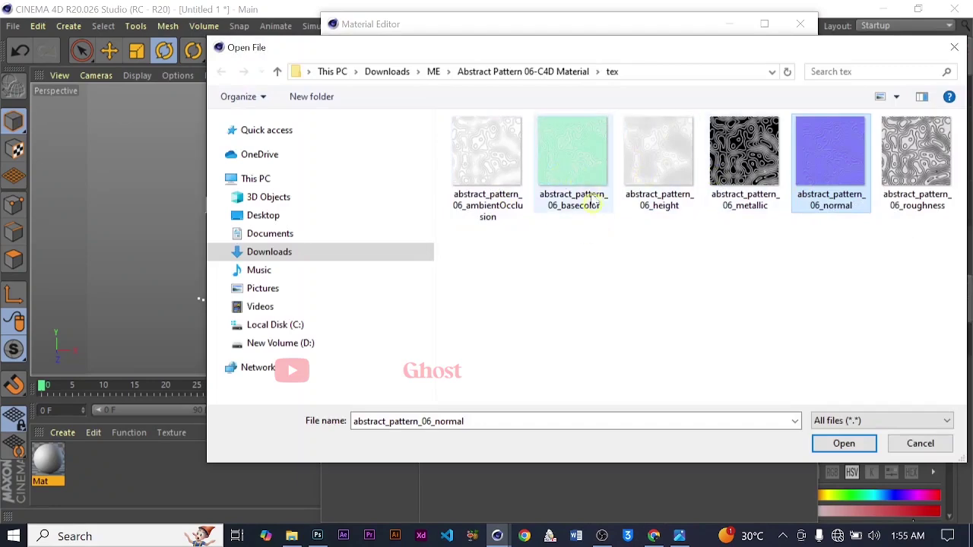
click(593, 169)
click(844, 444)
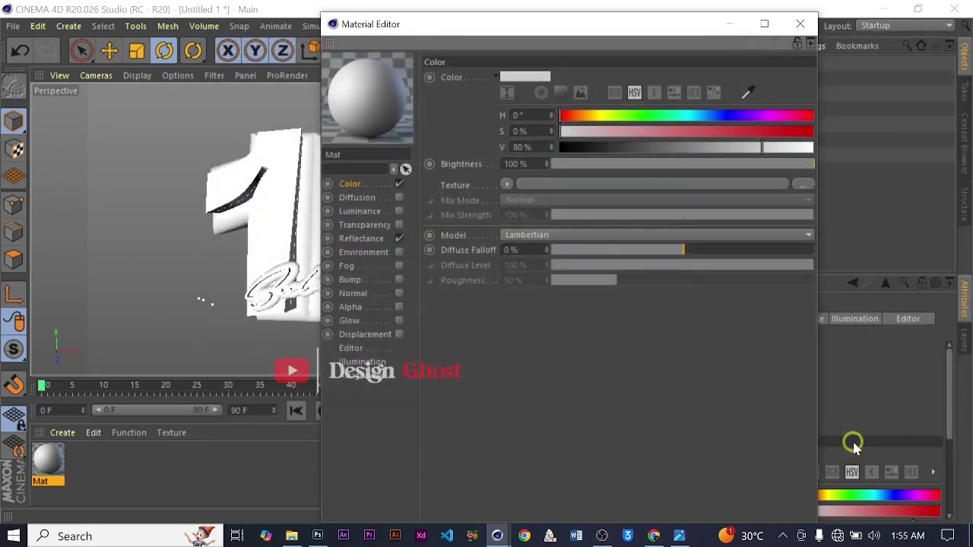
click(564, 322)
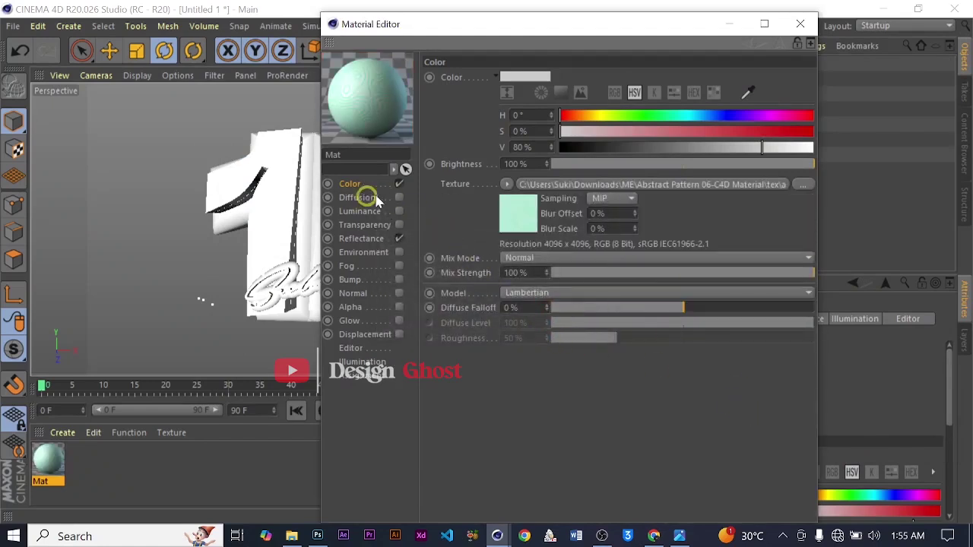
Enable the material's Diffusion channel and load abstract_pattern_06_ambientOcclusion as its texture, without a project copy.
click(398, 198)
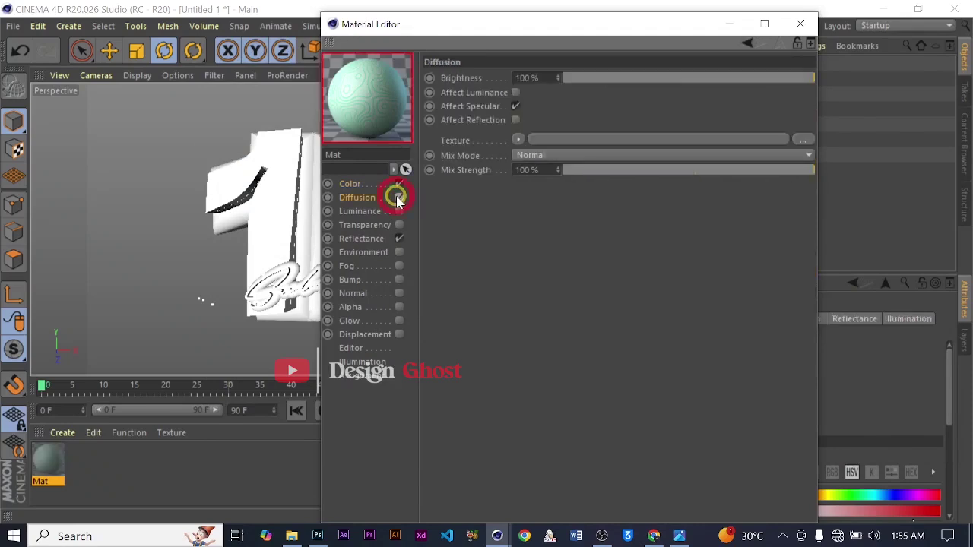
click(802, 141)
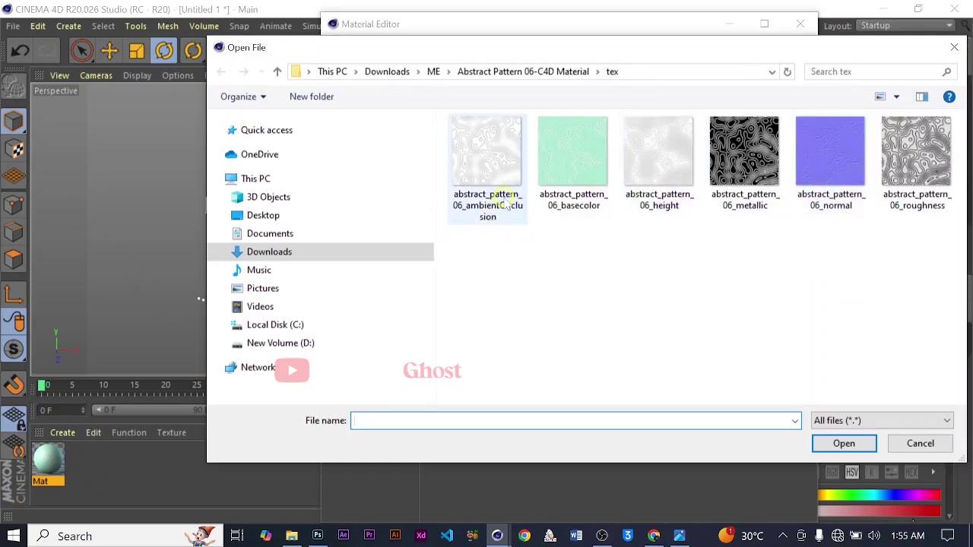
click(507, 207)
click(866, 445)
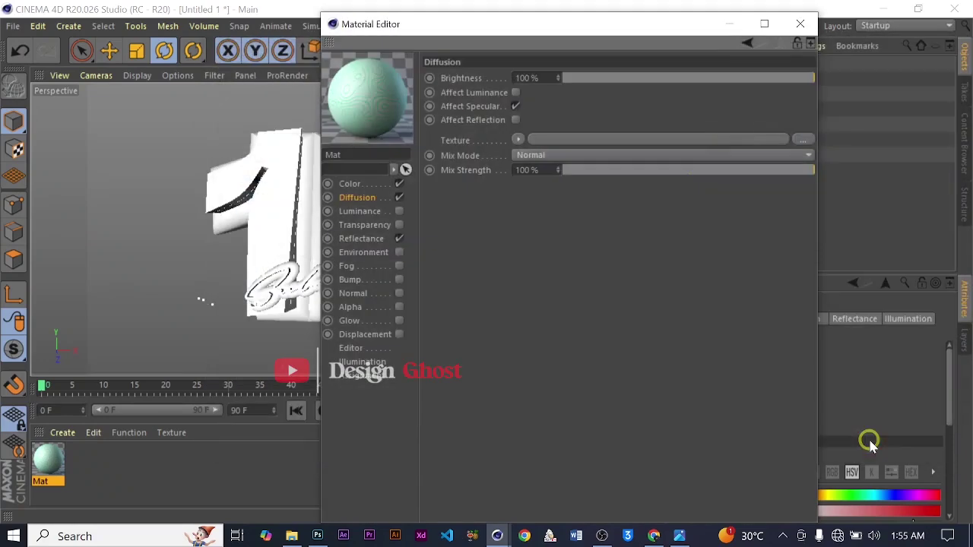
click(571, 322)
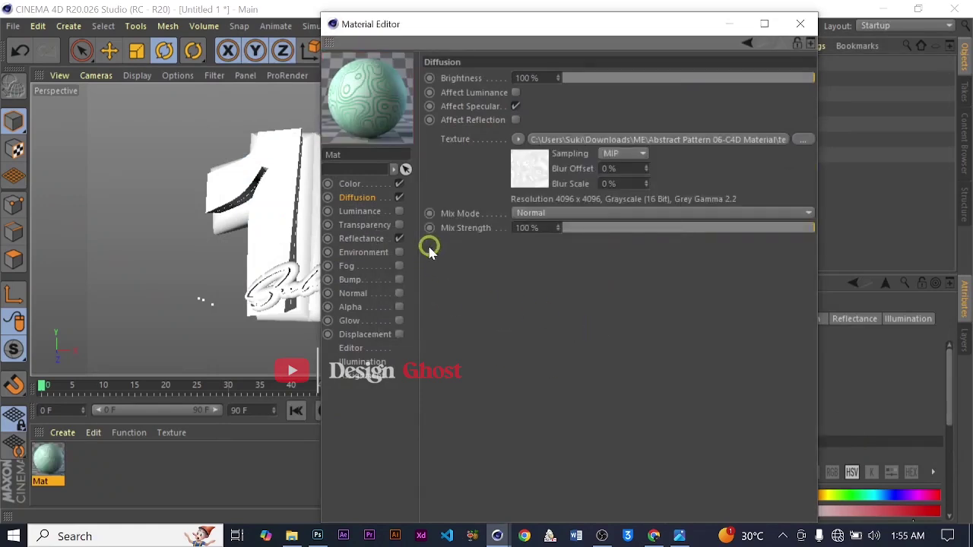
Enable the material's Normal channel and load abstract_pattern_06_normal as its texture, without a project copy.
click(399, 294)
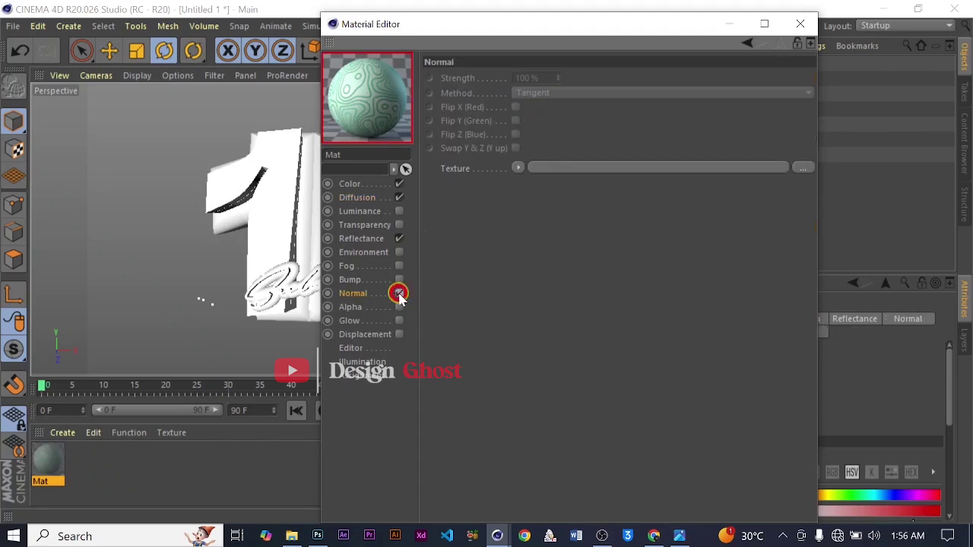
click(804, 170)
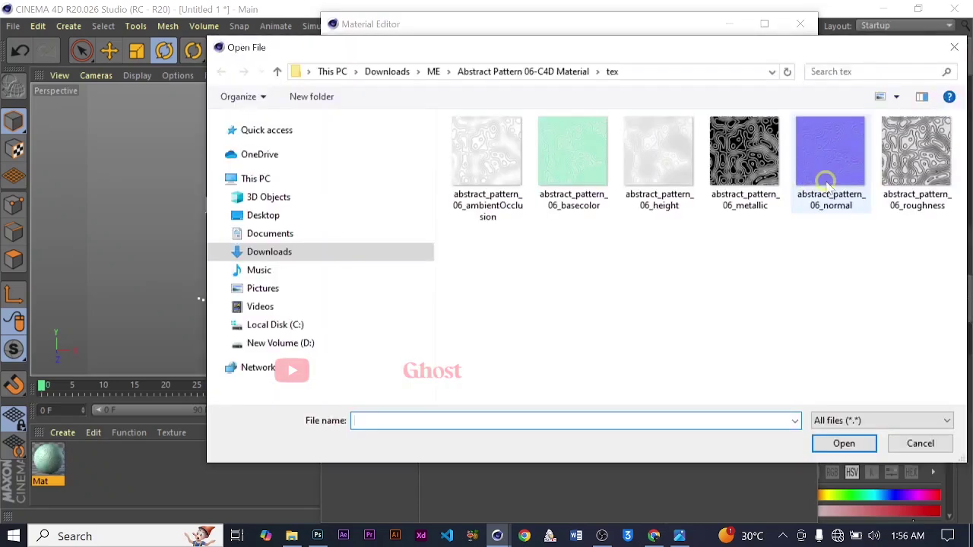
click(827, 186)
click(843, 443)
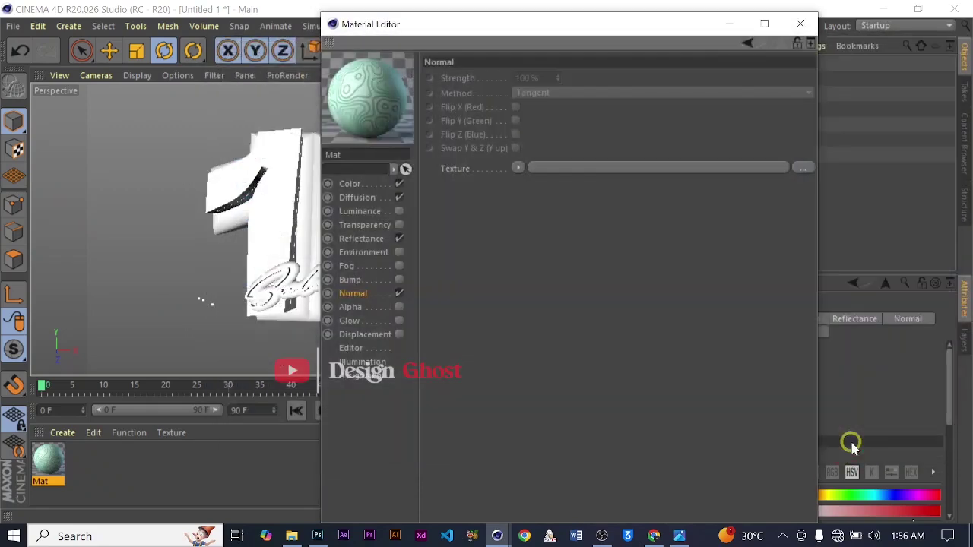
click(572, 322)
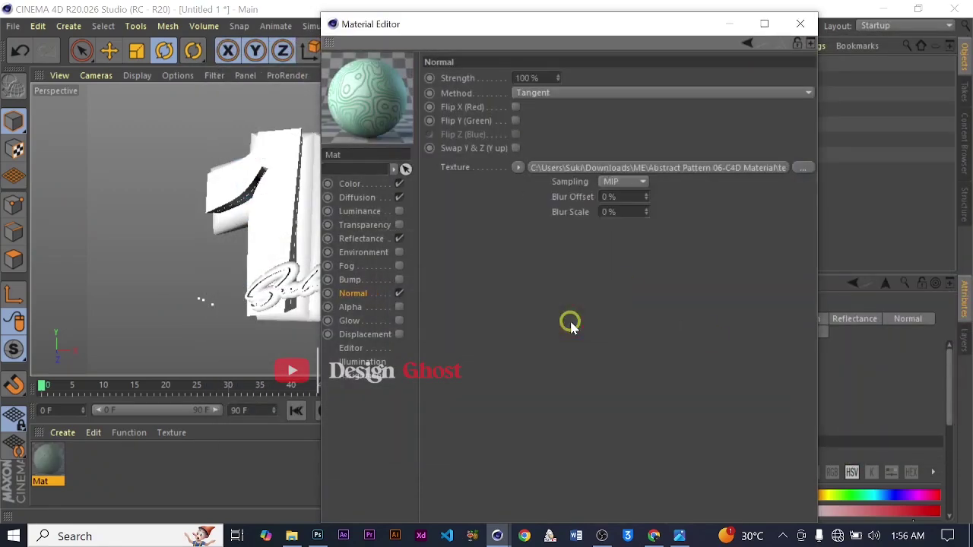
Enable the Displacement channel with abstract_pattern_06_height as its texture, without a project copy, and close the material's editor.
click(399, 335)
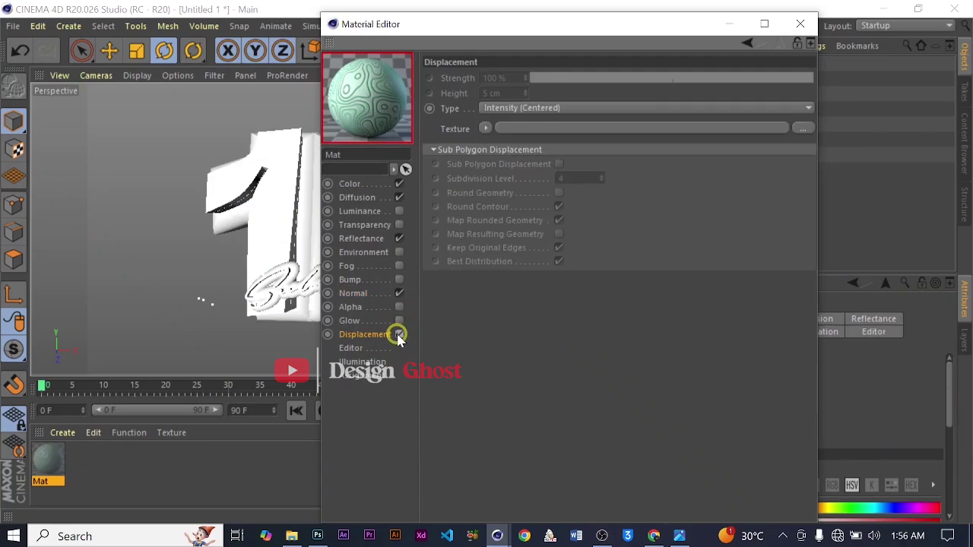
click(799, 128)
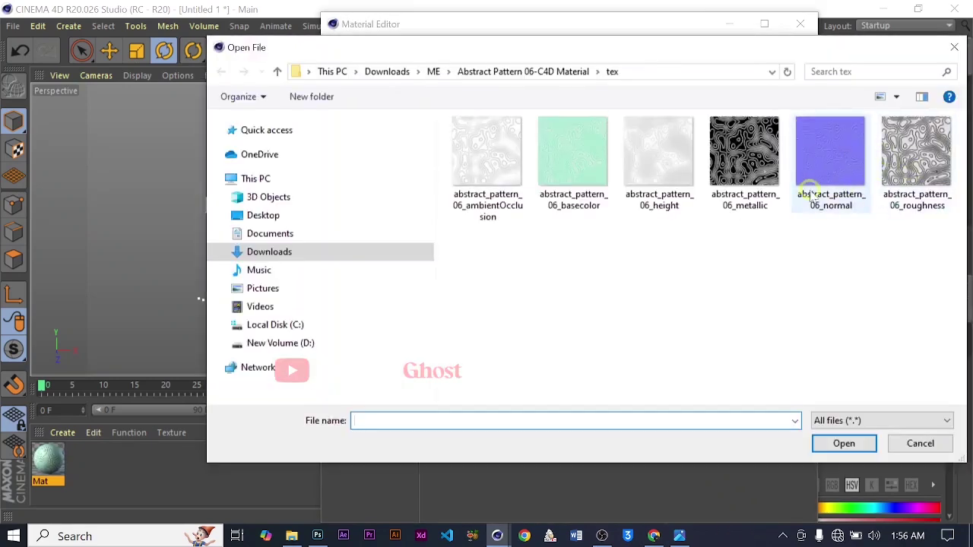
click(677, 187)
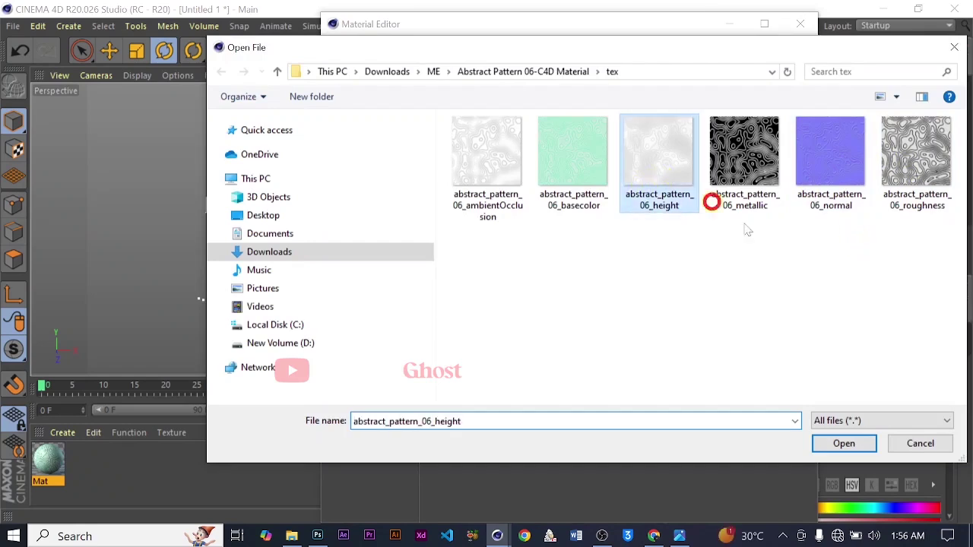
click(844, 447)
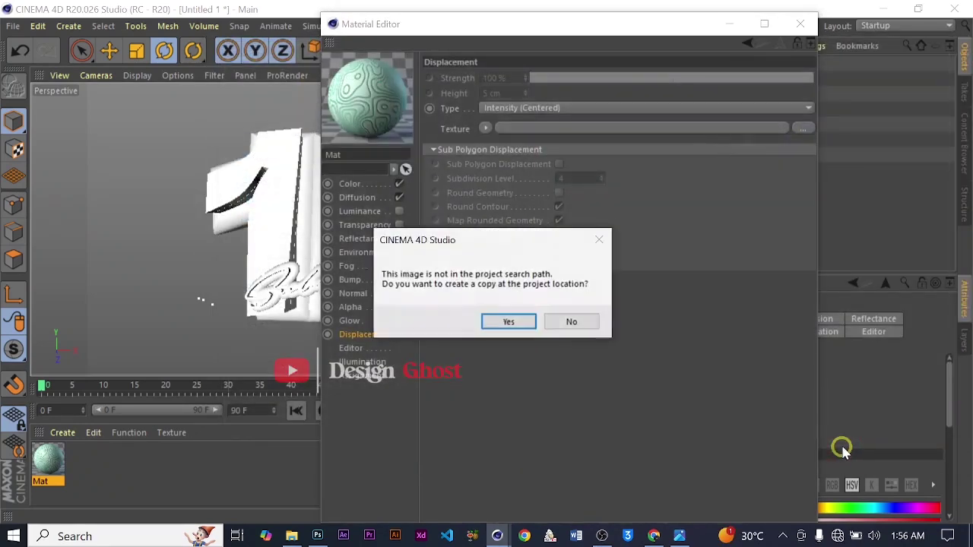
click(573, 323)
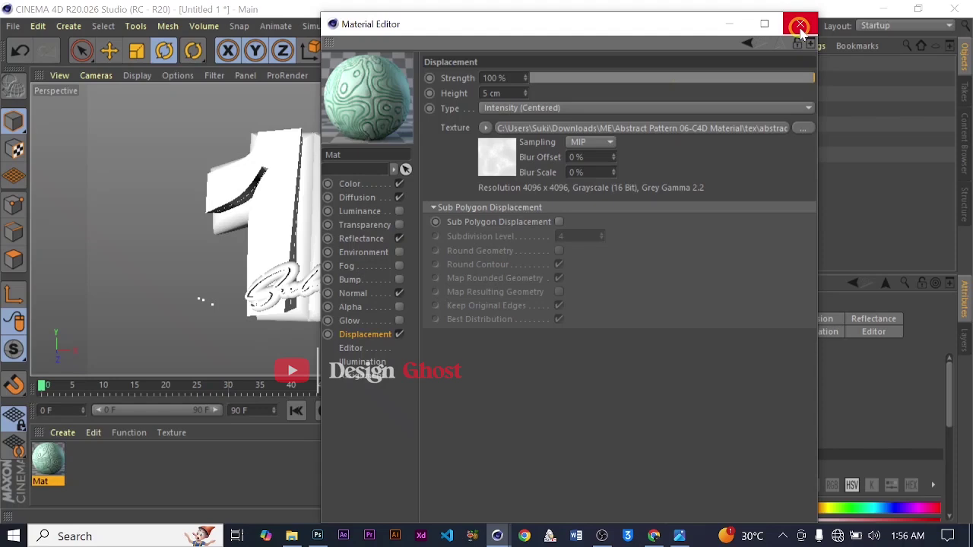
click(793, 28)
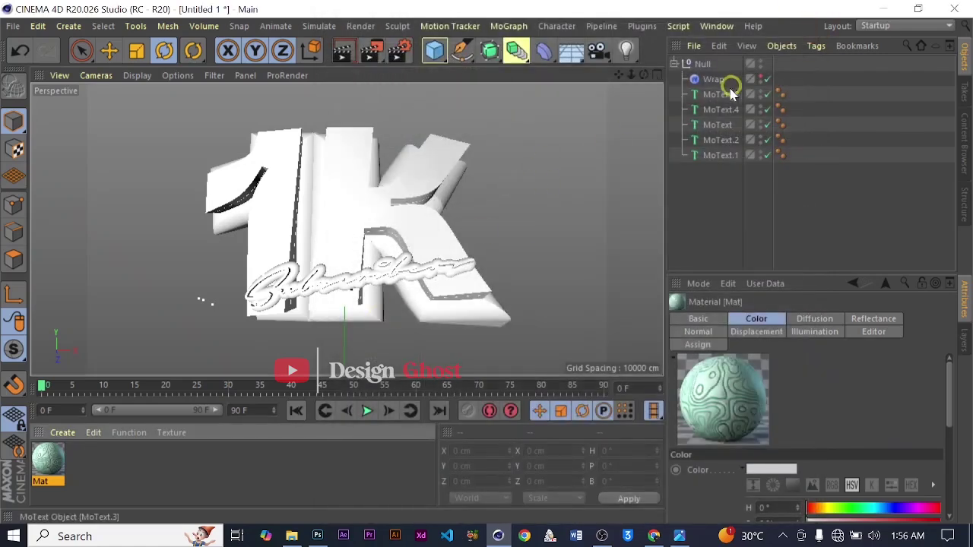
Apply the green abstract pattern material to the object named MoText and check it from the side of the title.
click(729, 111)
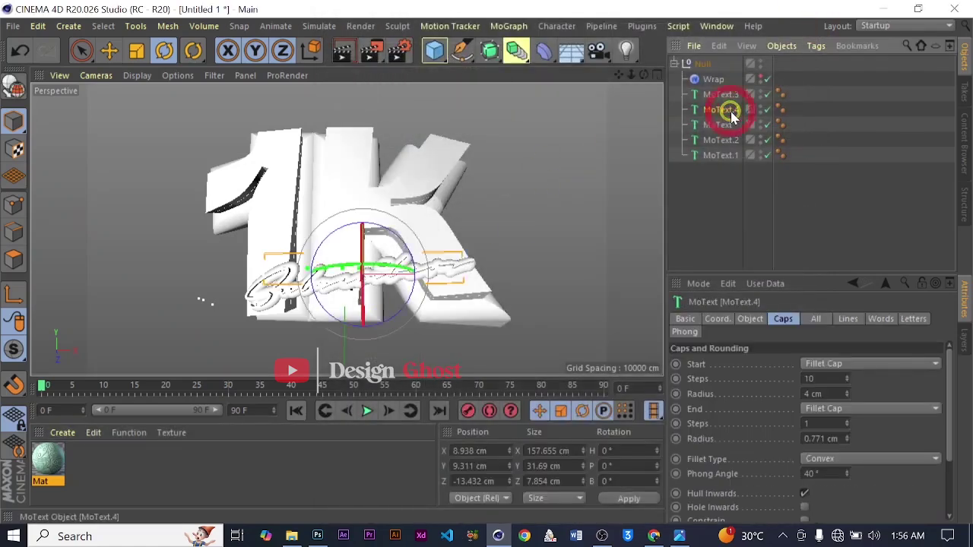
click(109, 51)
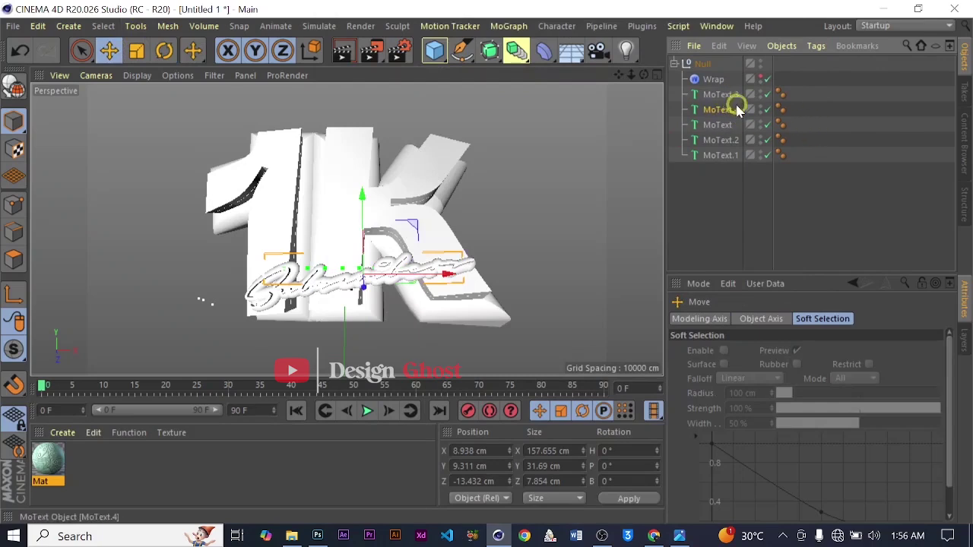
click(766, 108)
click(766, 108)
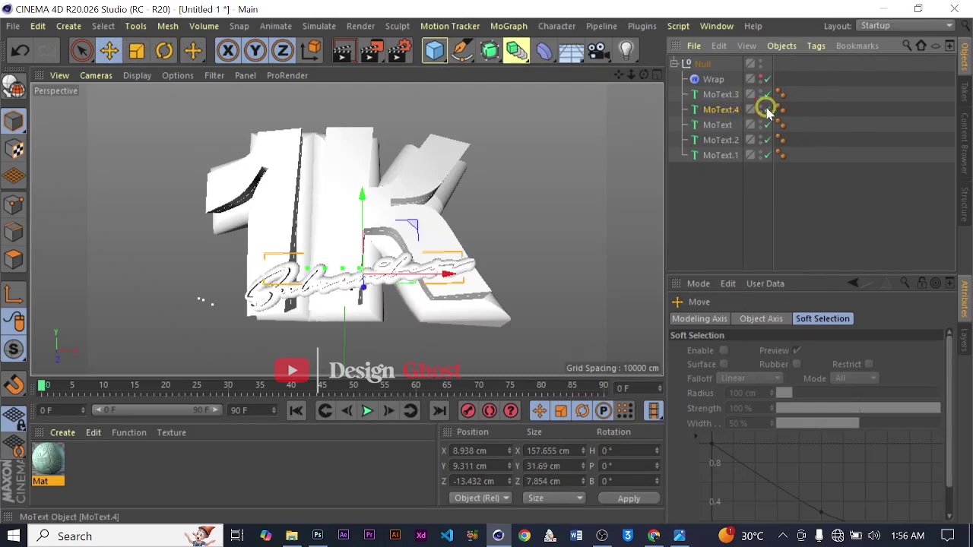
click(722, 126)
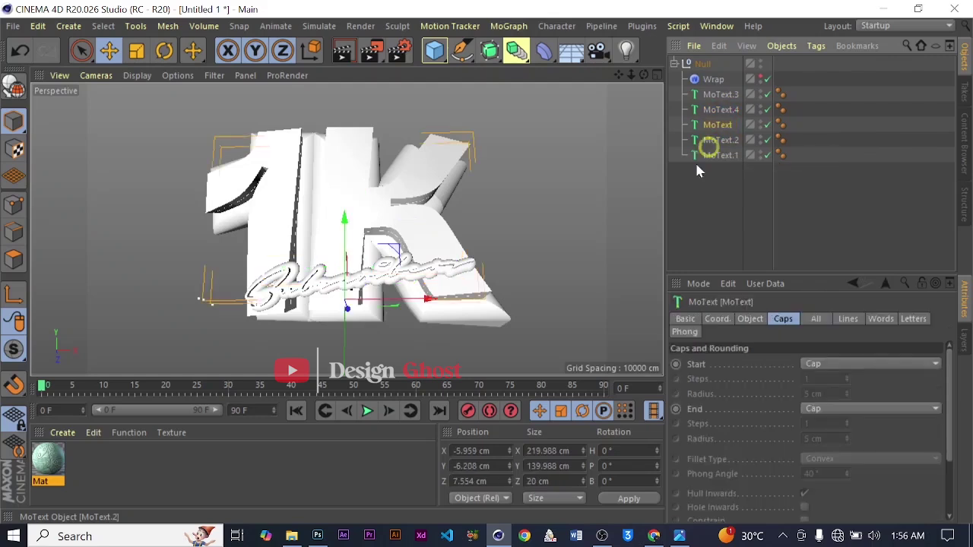
drag(43, 449, 715, 126)
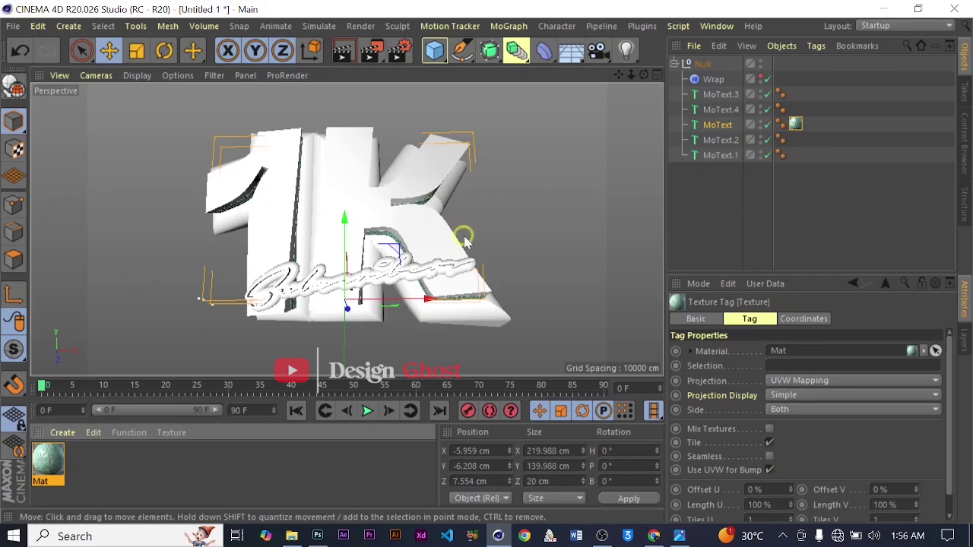
alt+drag(466, 241, 374, 95)
click(410, 126)
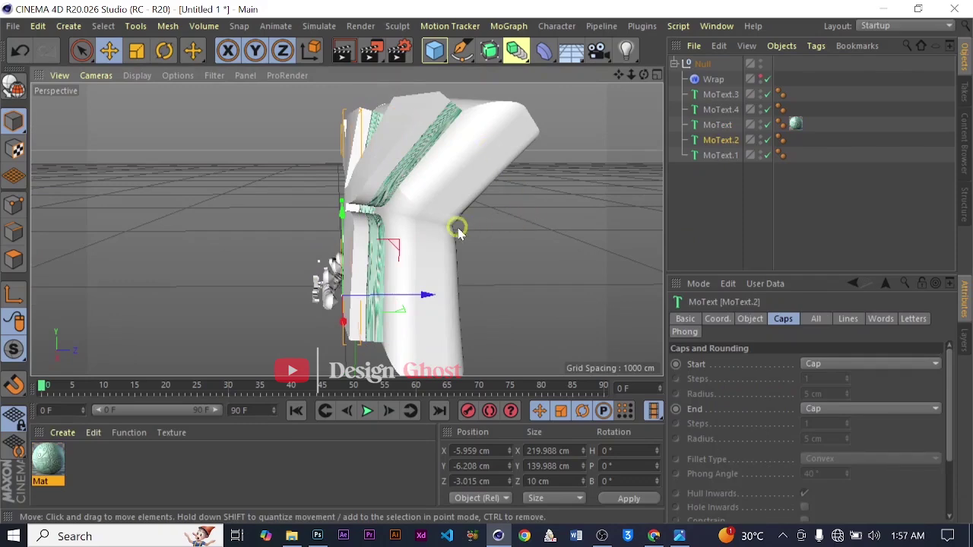
alt+drag(375, 273, 532, 209)
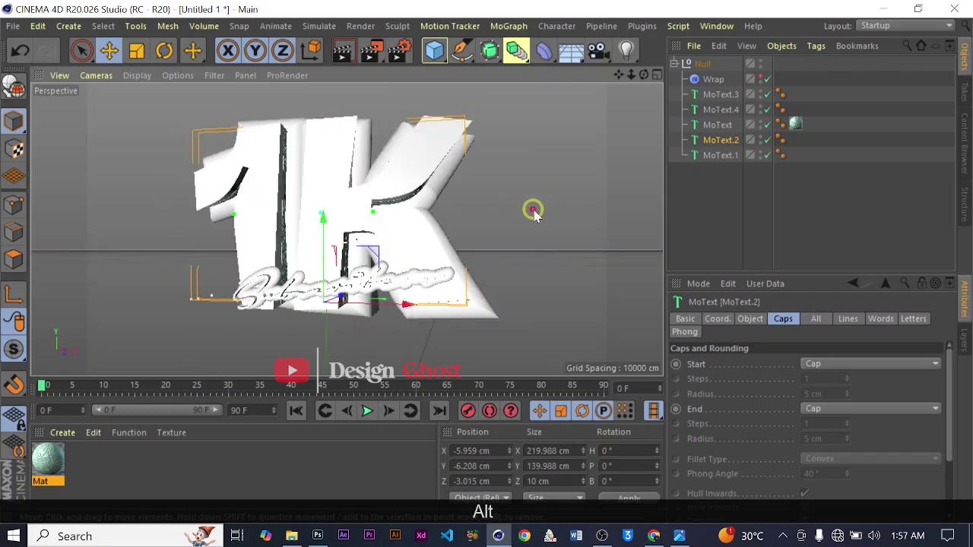
Create a second material with Color and Reflectance disabled and Transparency enabled.
click(63, 433)
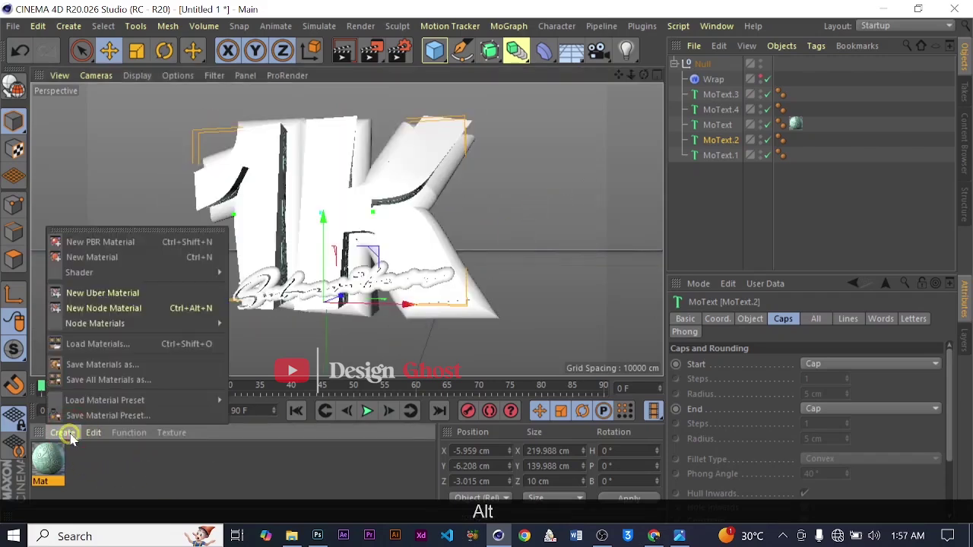
click(163, 258)
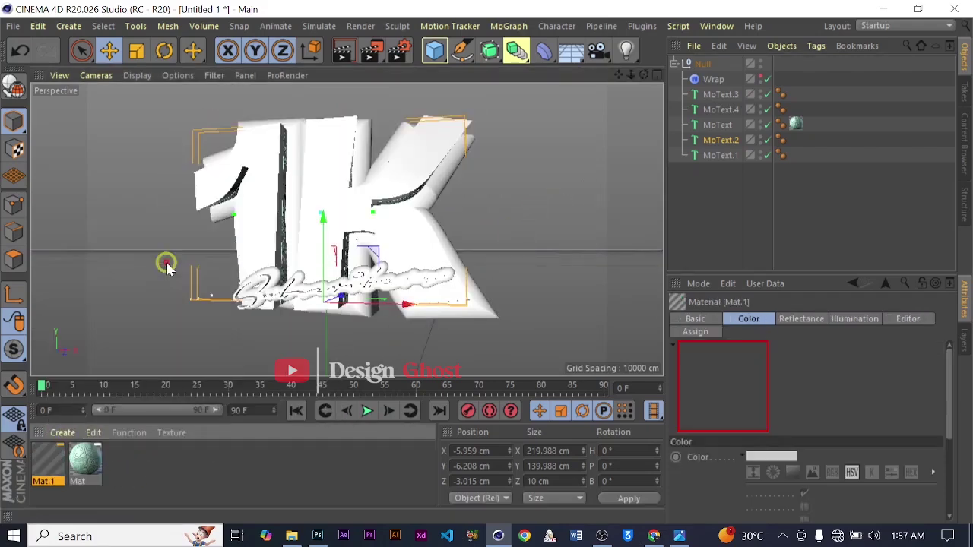
double_click(44, 464)
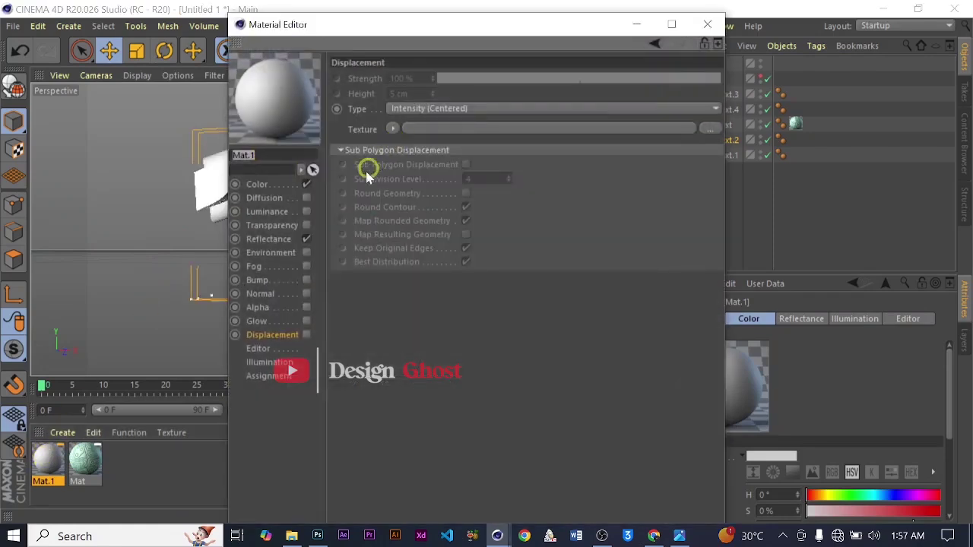
click(306, 184)
click(306, 238)
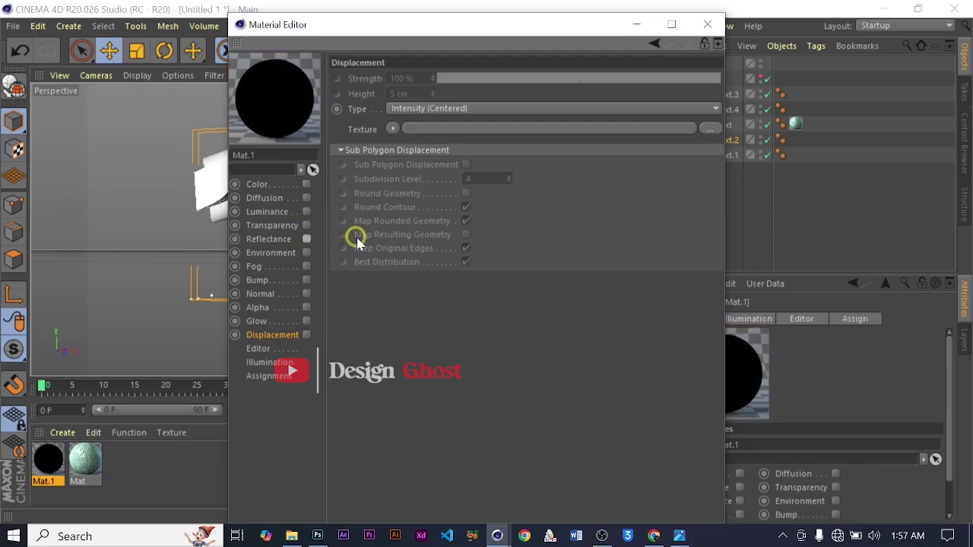
click(306, 226)
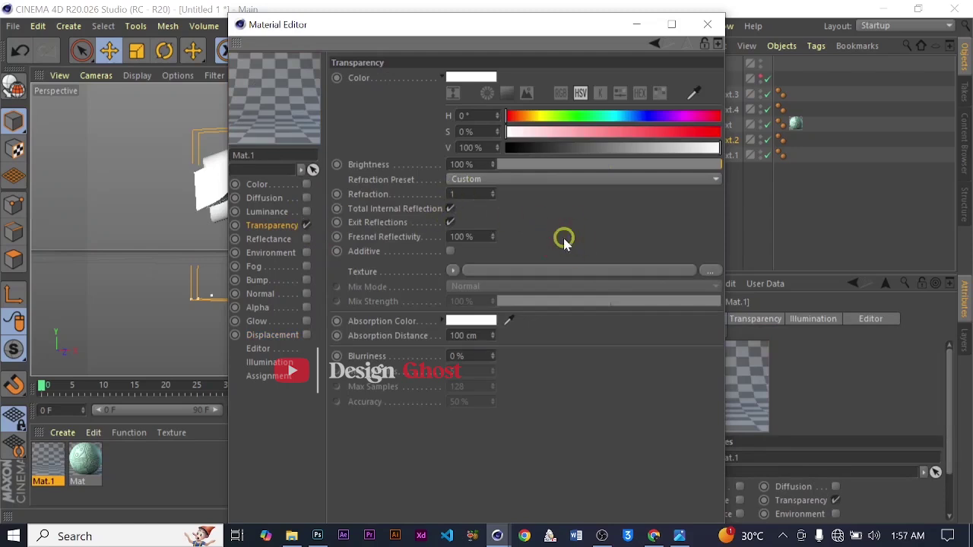
Set the transparent material's refraction to 1.52 and blurriness to 50%, and close its editor.
text(.52)
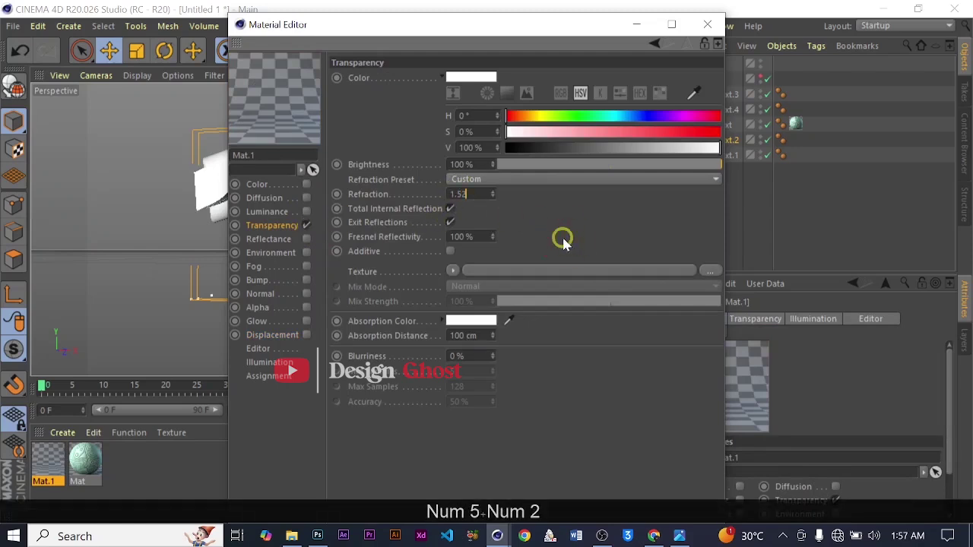
click(471, 356)
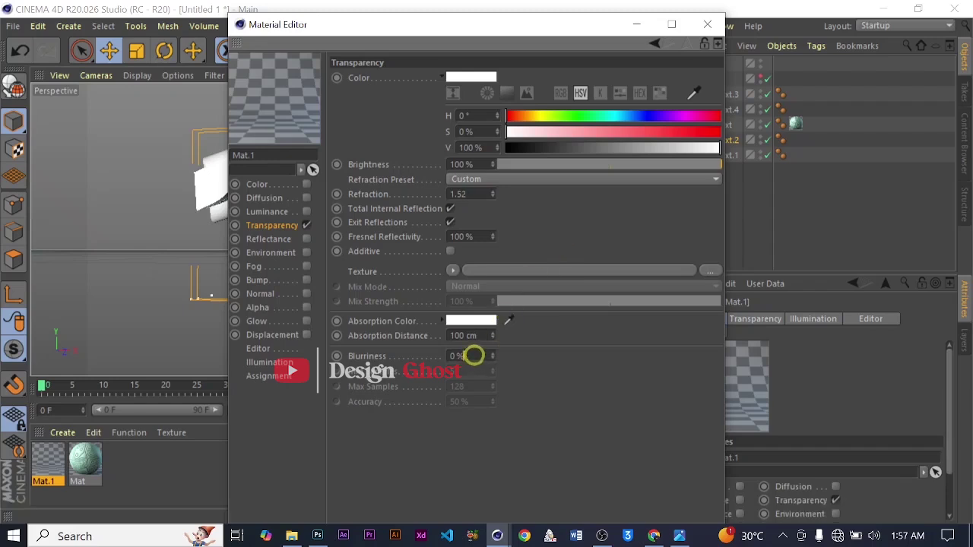
text(50)
key(Return)
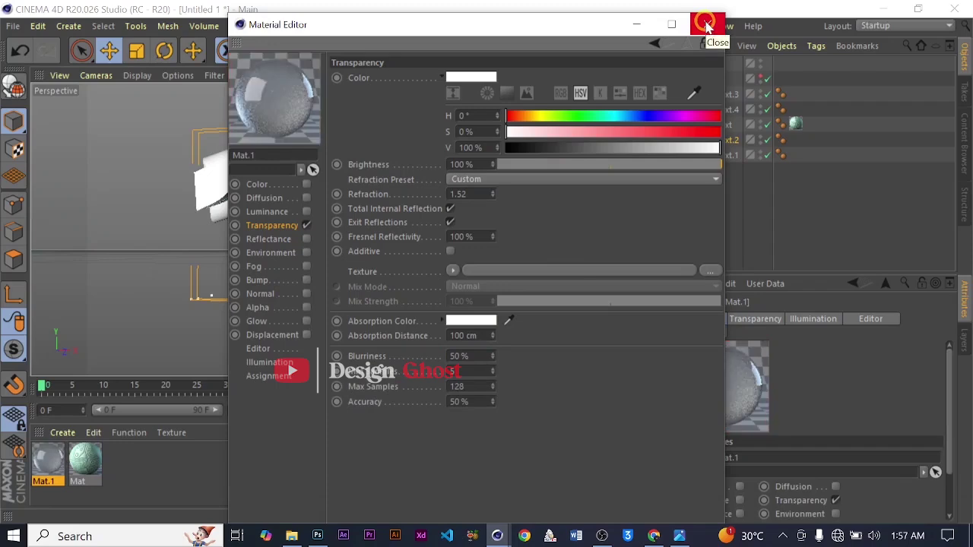
click(705, 25)
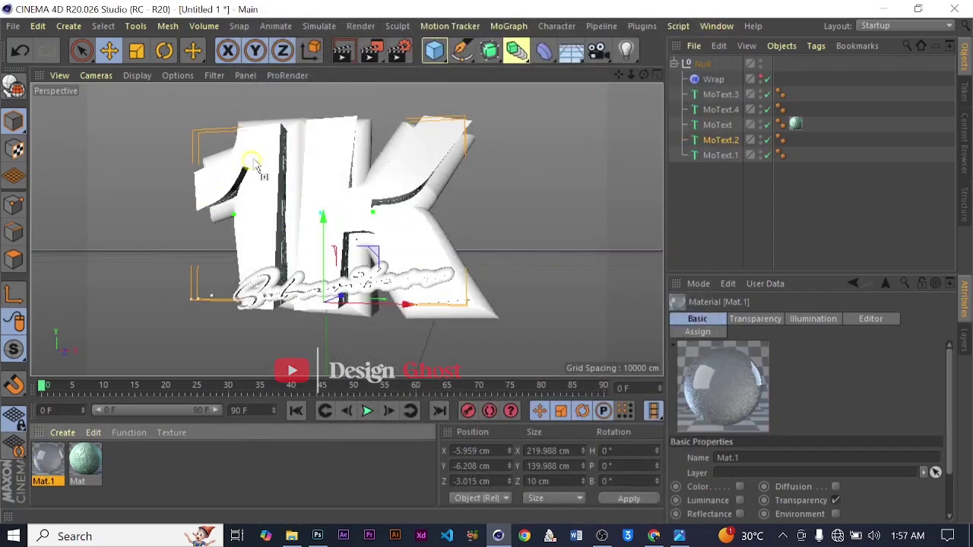
Apply the transparent material to MoText.2 and inspect the title's patterned face up close.
drag(253, 167, 255, 169)
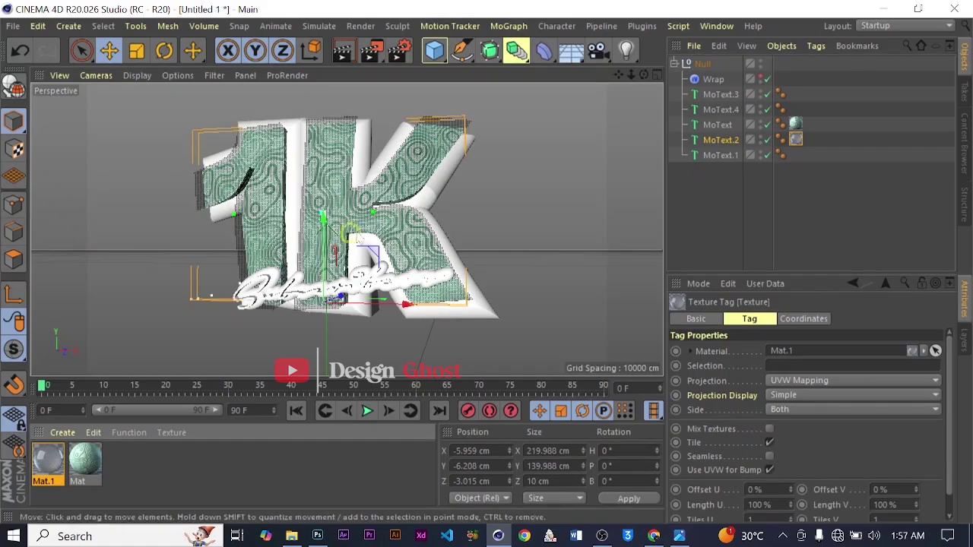
scroll(318, 175, up, 2)
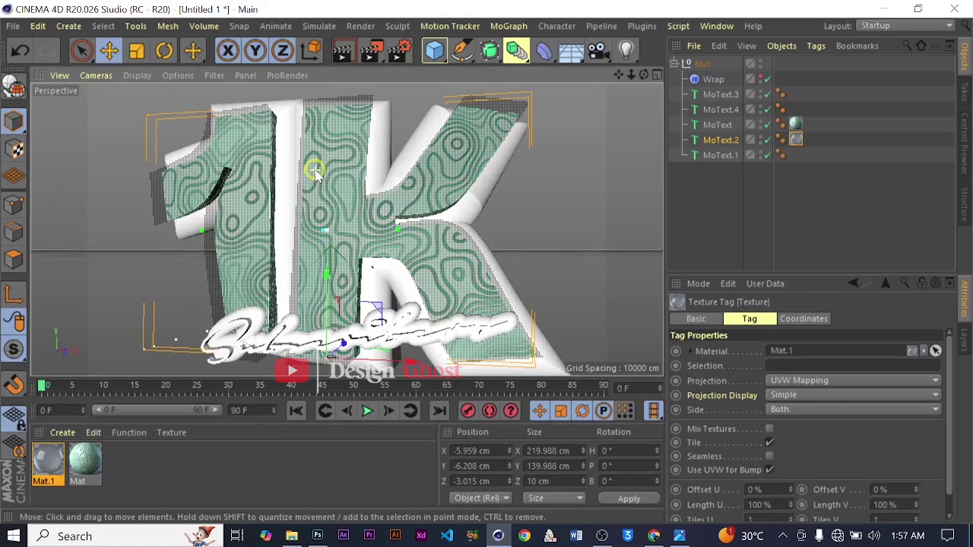
scroll(342, 232, up, 3)
scroll(346, 231, up, 3)
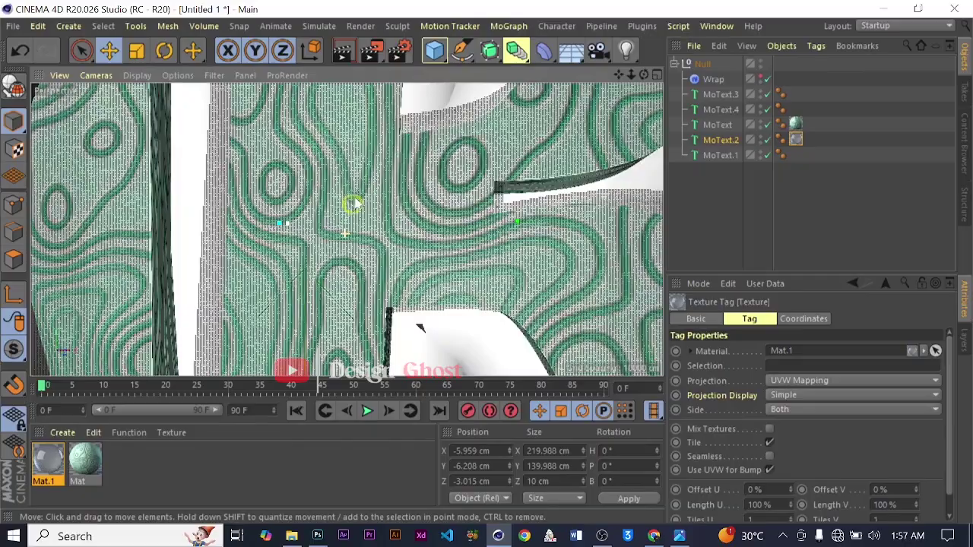
scroll(401, 221, down, 3)
scroll(402, 221, down, 3)
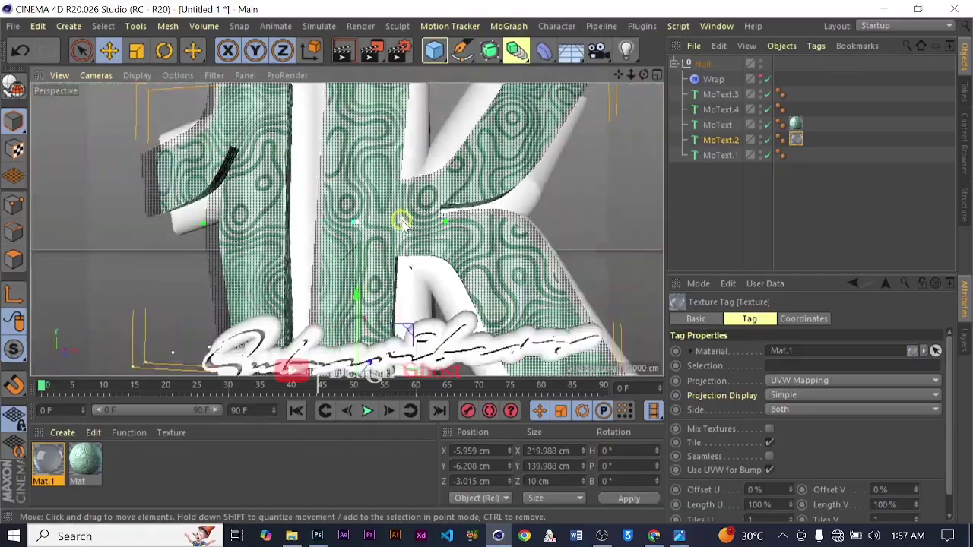
scroll(397, 218, up, 6)
scroll(389, 224, down, 6)
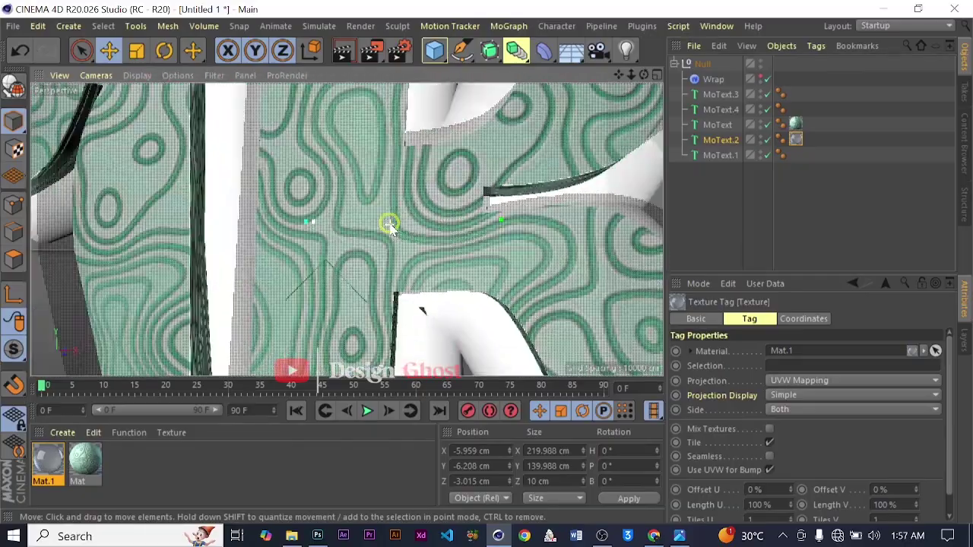
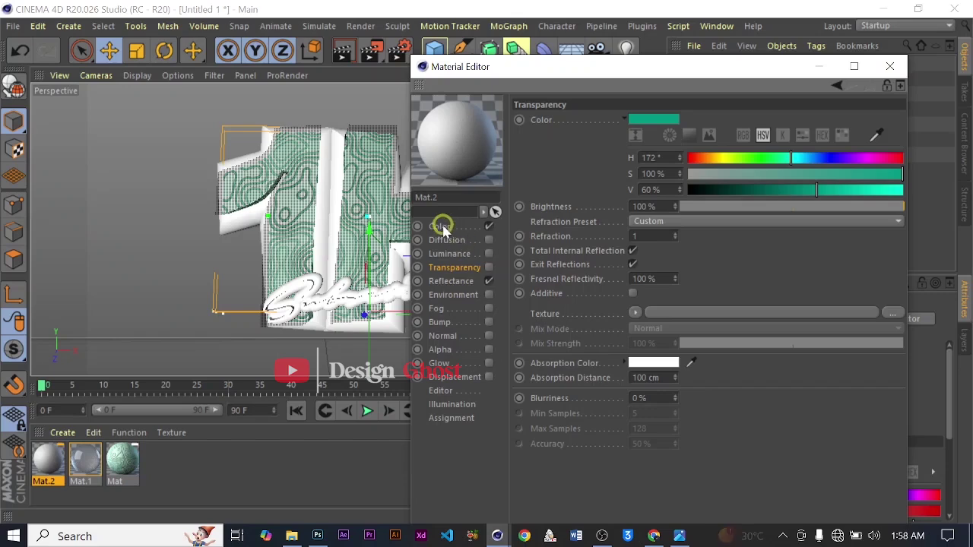
Set the color of the new material Mat.2 to green with H 162°, S 88% and V 80%.
click(440, 226)
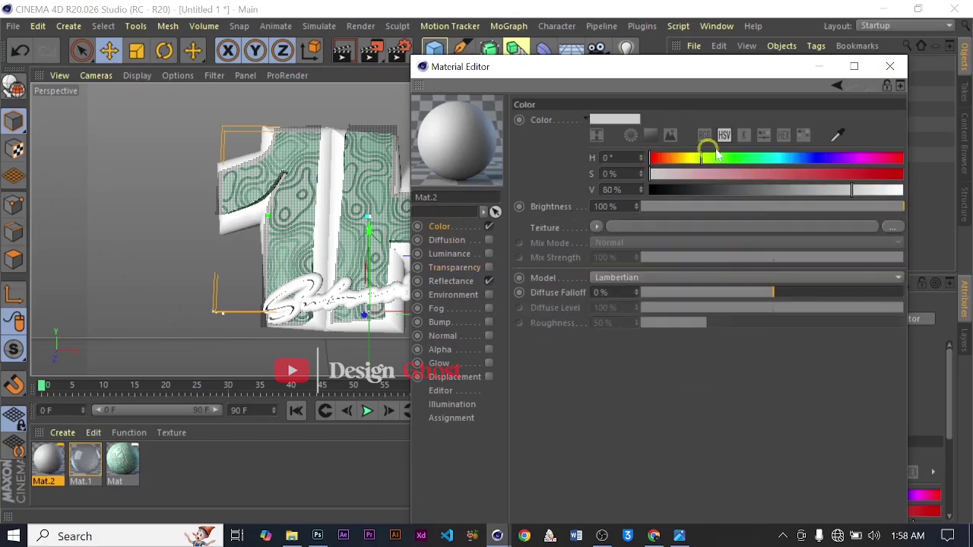
drag(715, 155, 872, 173)
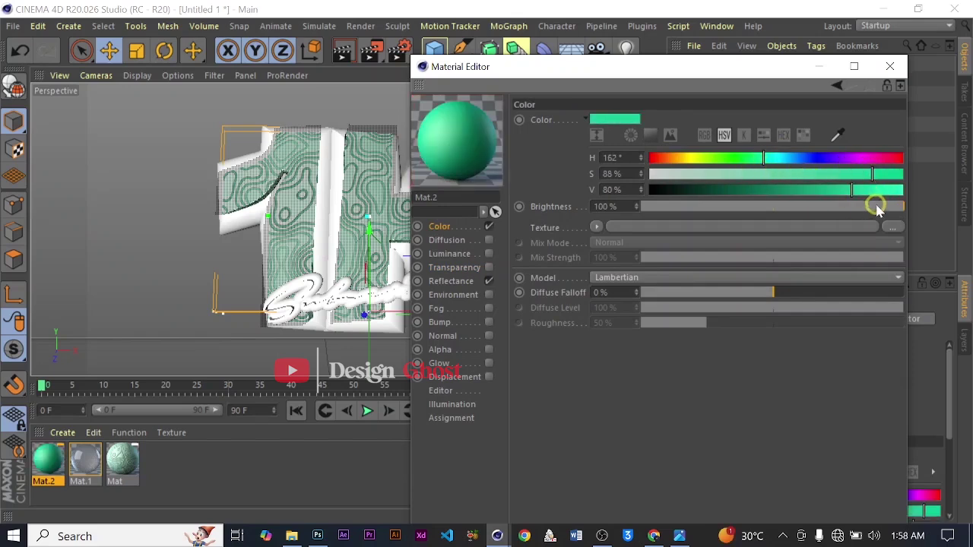
Add a GGX reflectance layer with 57% layer color brightness to the green material and apply it to MoText.1.
click(479, 283)
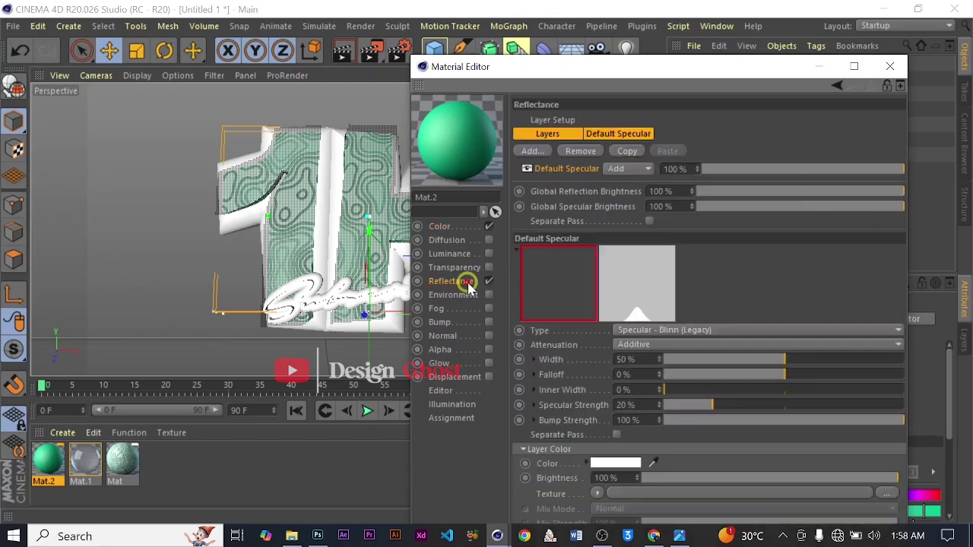
click(633, 137)
click(535, 151)
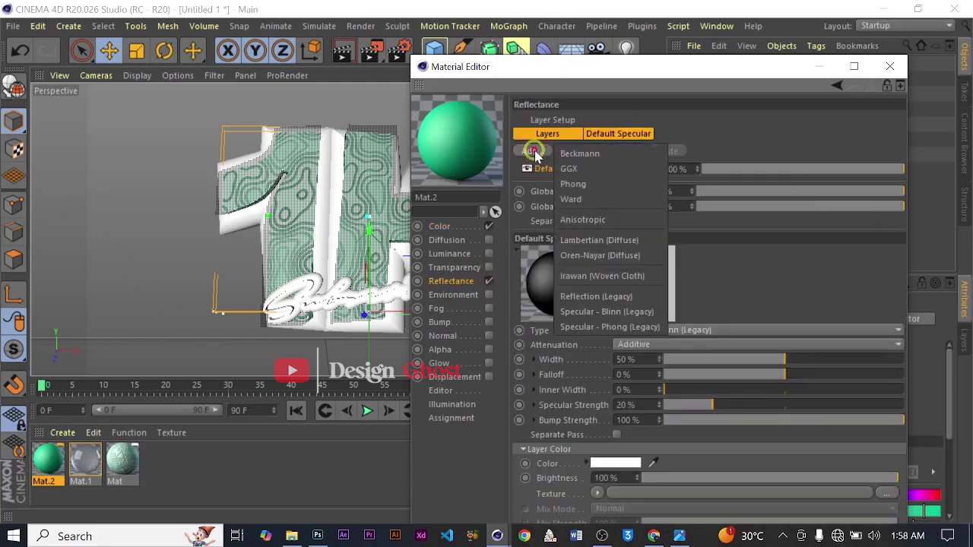
click(595, 171)
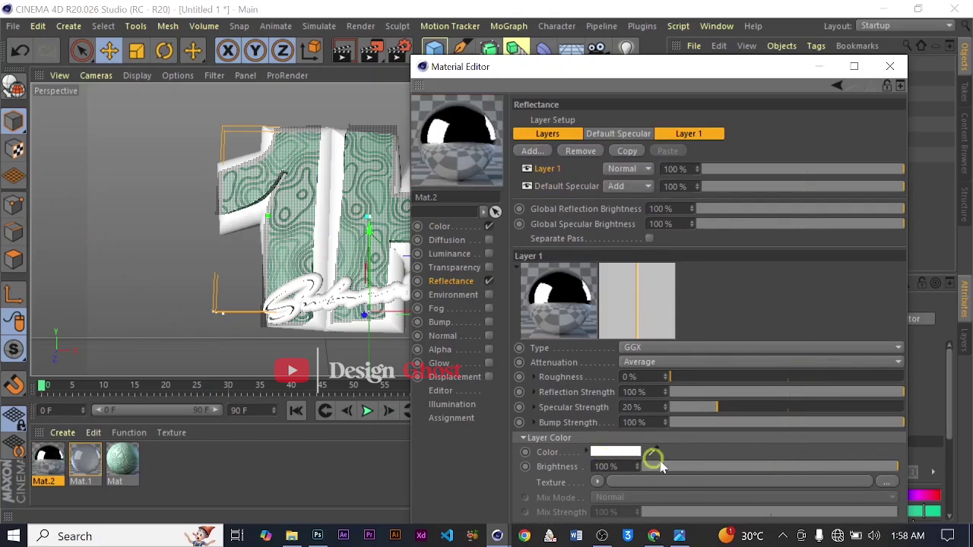
click(786, 466)
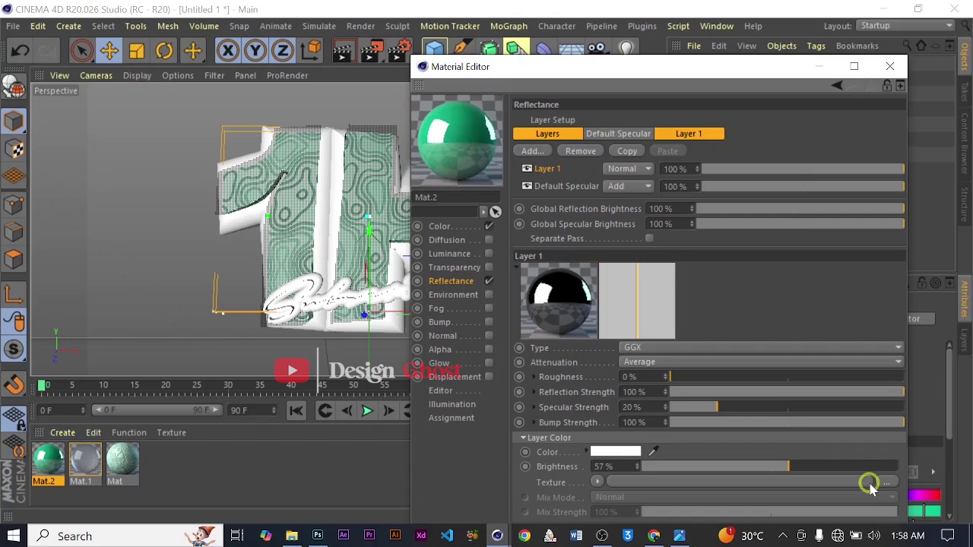
click(890, 66)
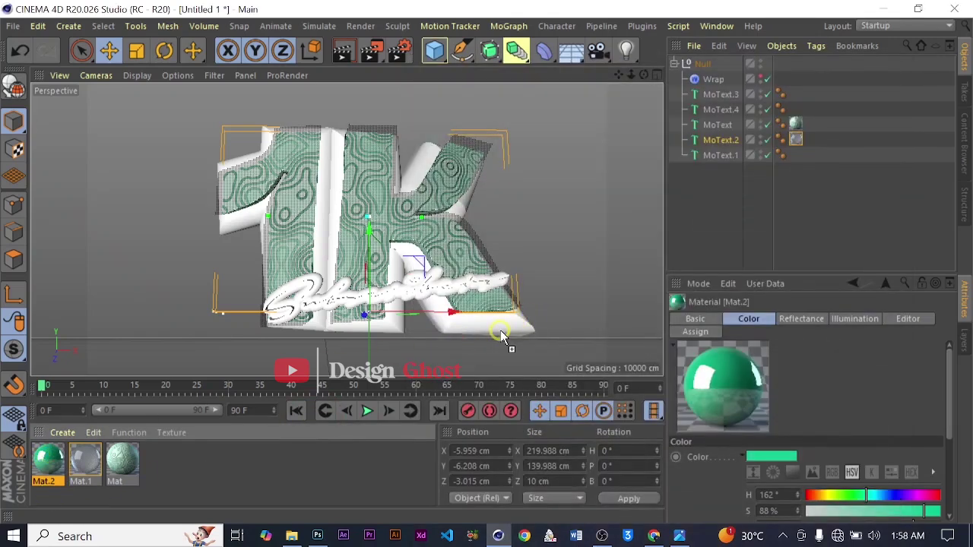
drag(502, 336, 503, 338)
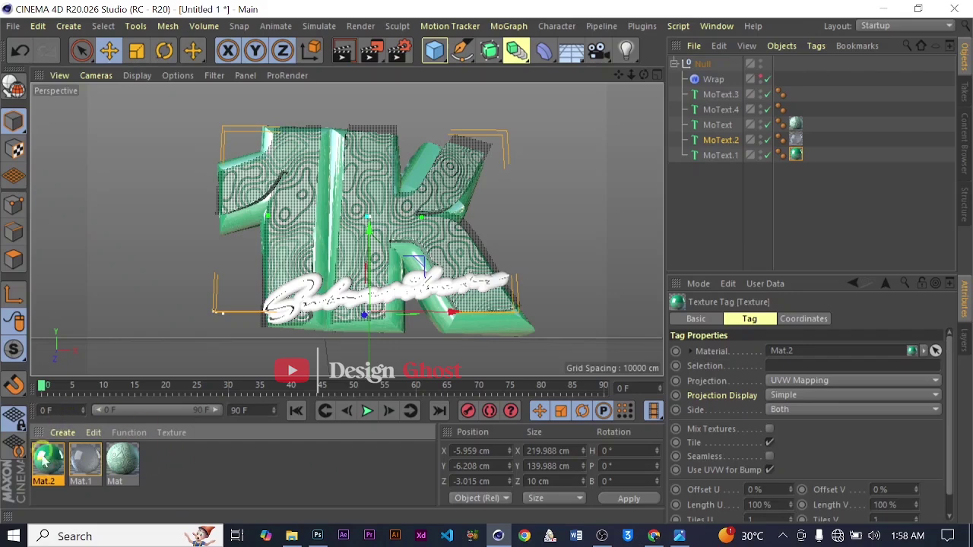
Duplicate the glossy green material as a white version with S 0% and V 100%, and apply it to MoText.4.
ctrl+drag(48, 469, 213, 460)
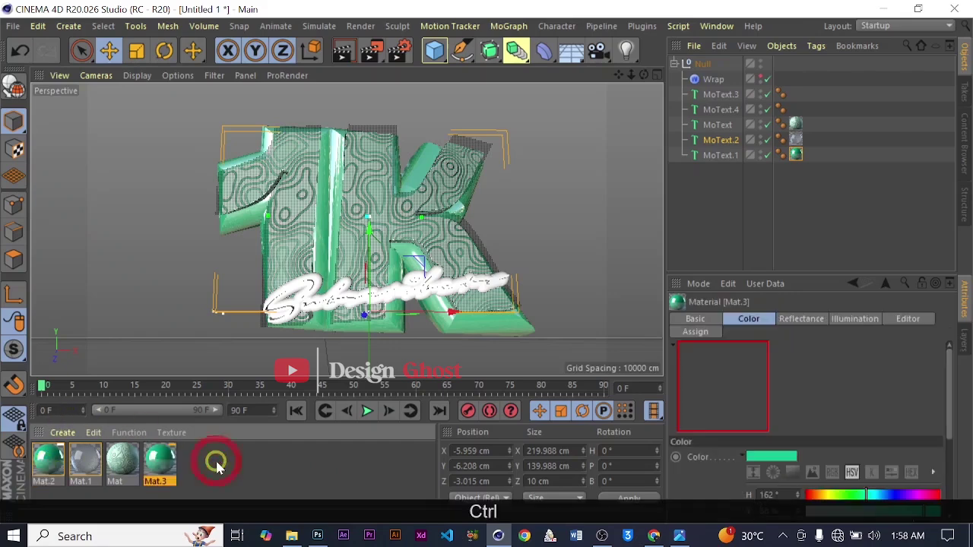
double_click(162, 461)
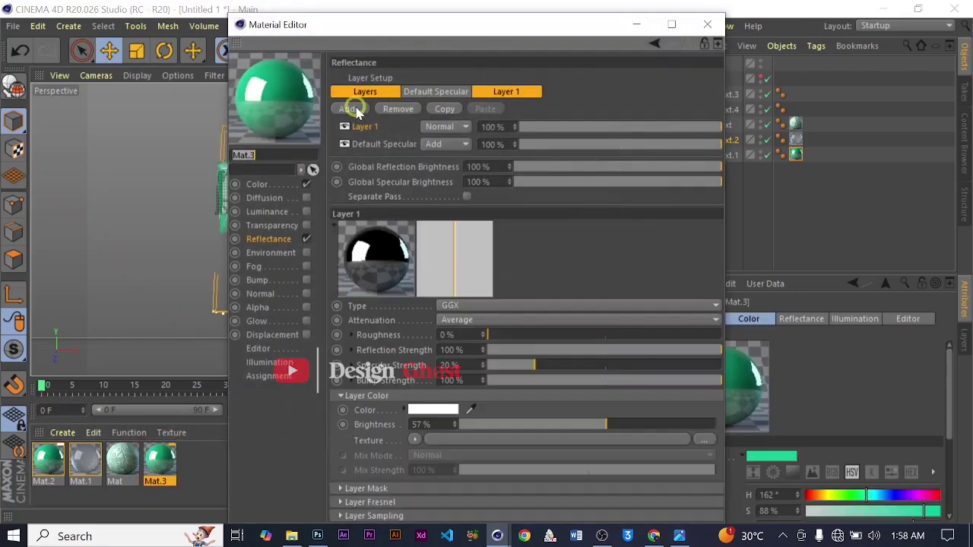
click(258, 184)
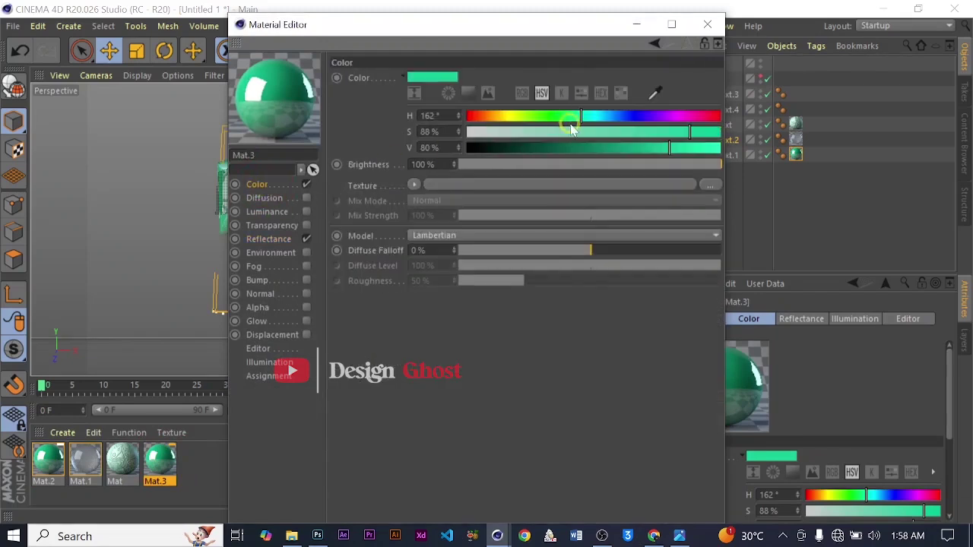
drag(682, 134, 402, 104)
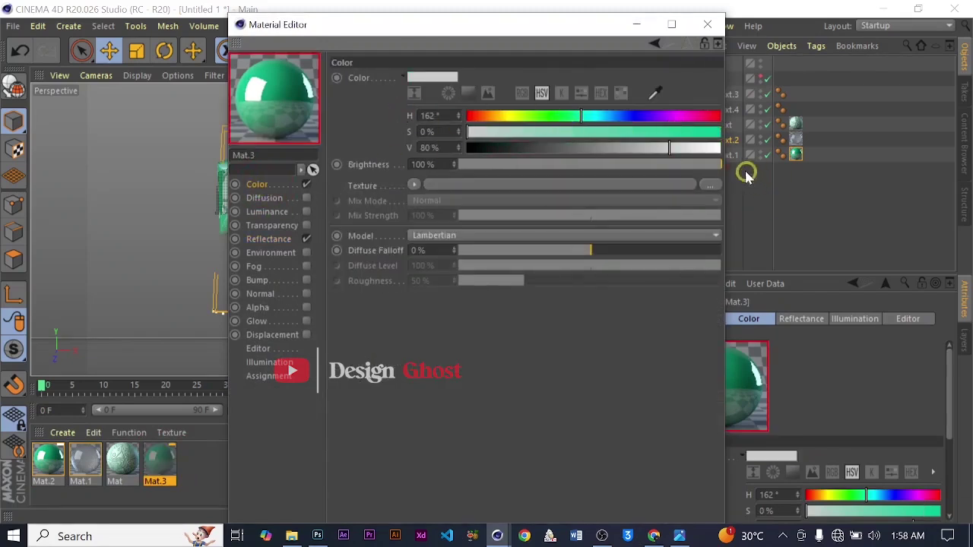
drag(707, 155, 751, 148)
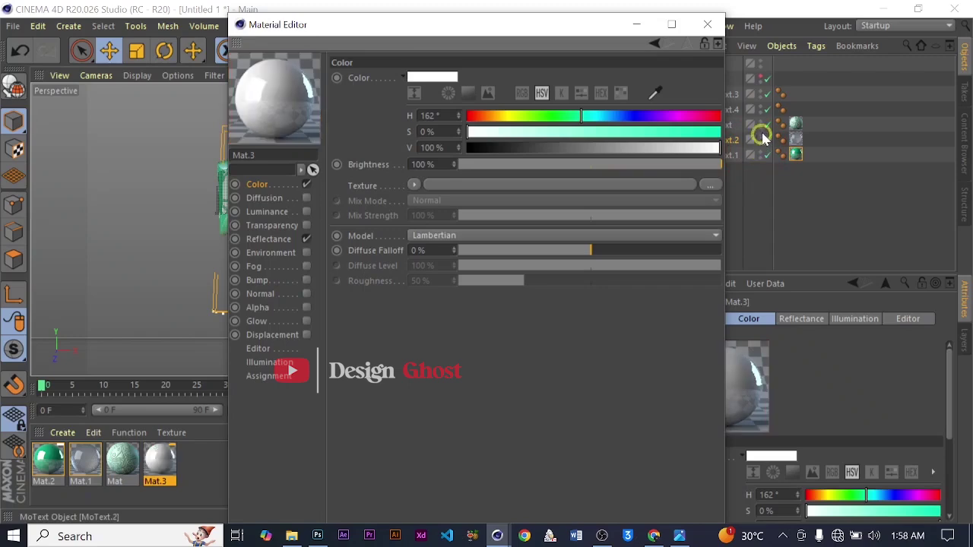
click(707, 25)
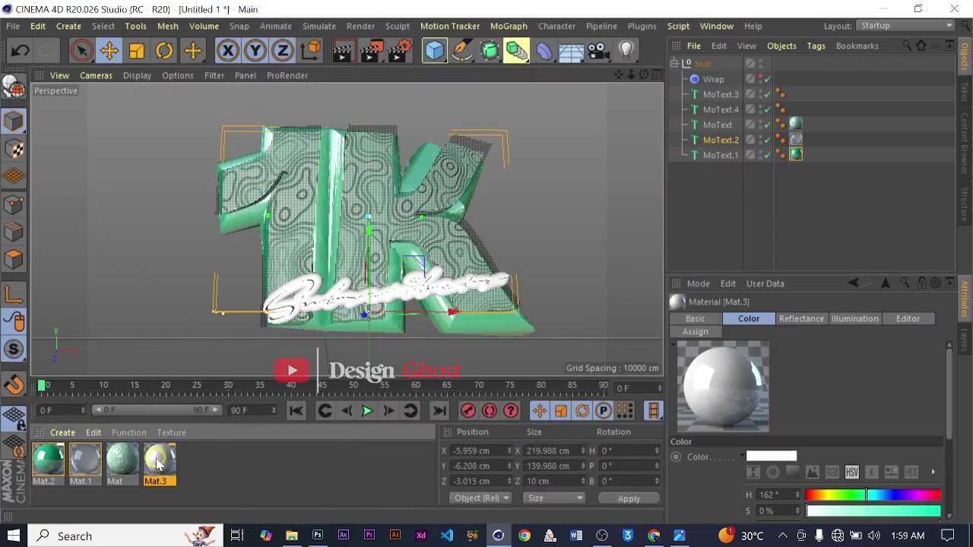
drag(319, 285, 323, 290)
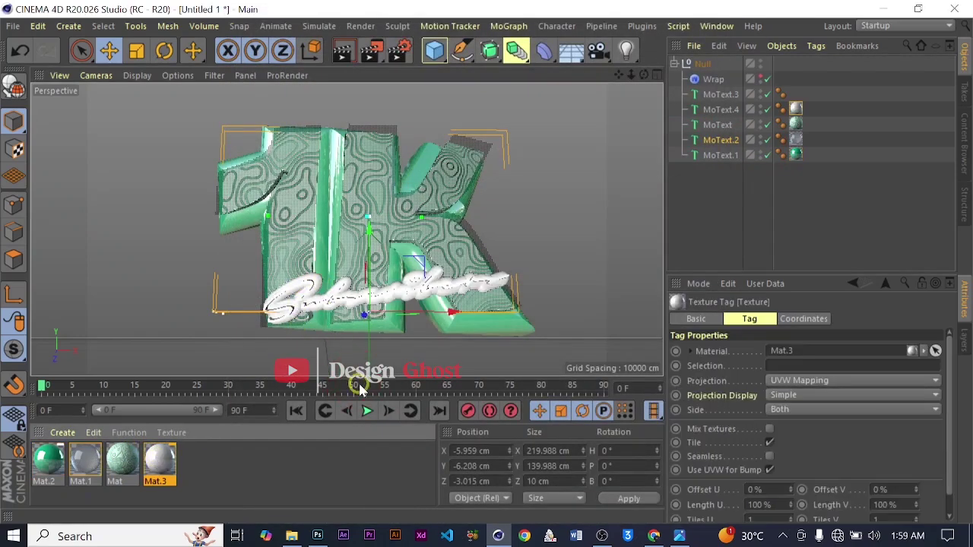
Duplicate the white material as a yellow version with H 56°, S 100% and V 100%, and apply it to MoText.3.
ctrl+drag(156, 473, 195, 462)
double_click(195, 462)
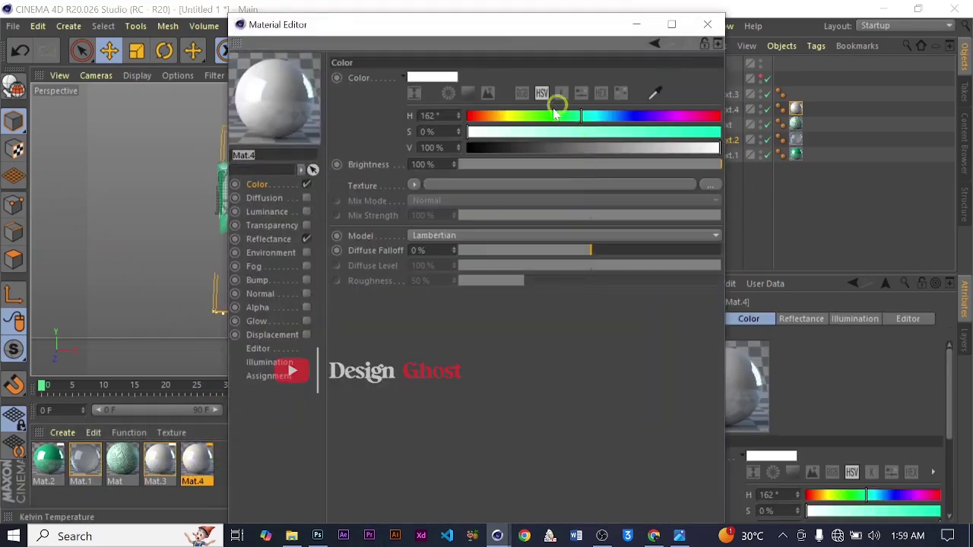
drag(579, 115, 751, 130)
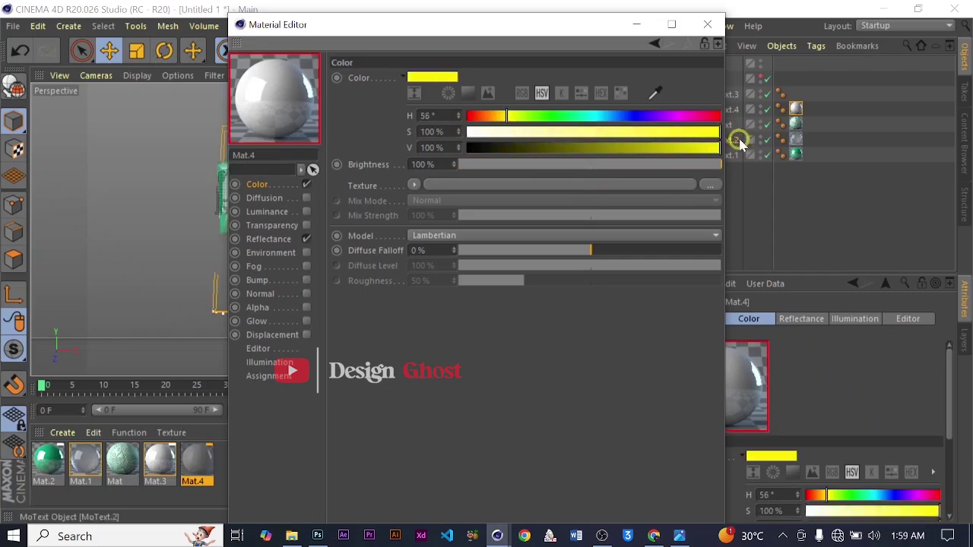
click(712, 27)
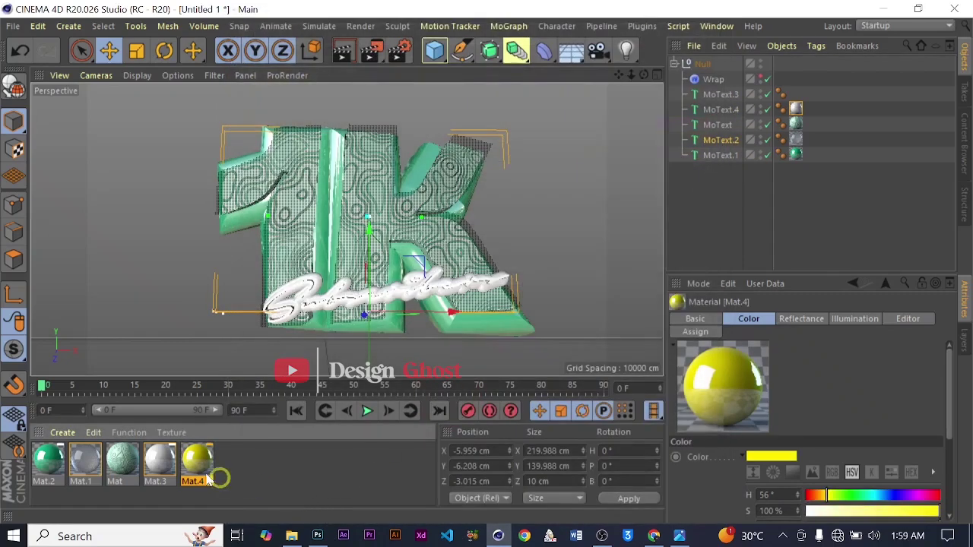
drag(287, 325, 332, 312)
drag(291, 312, 293, 311)
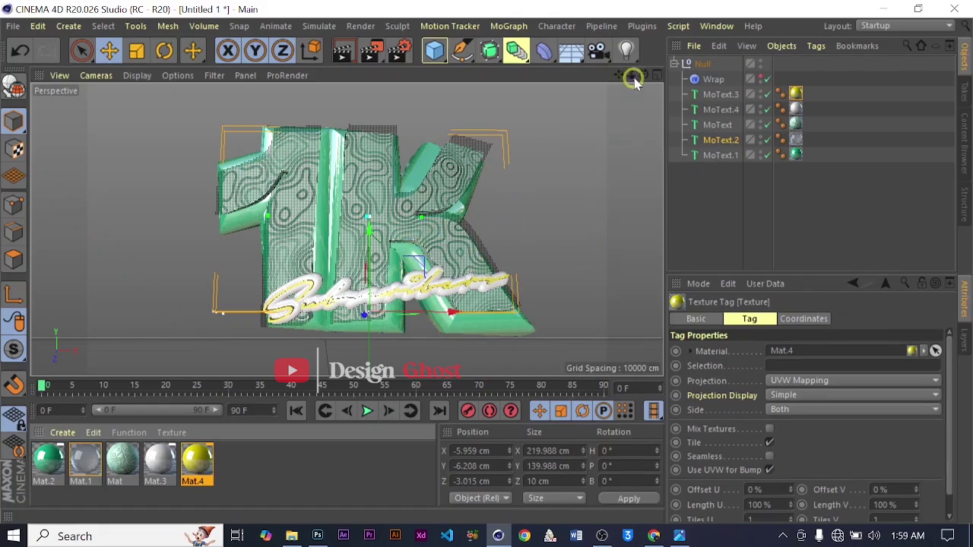
Add a standard camera, look through it, and orbit it to an angled view of the whole title.
click(608, 57)
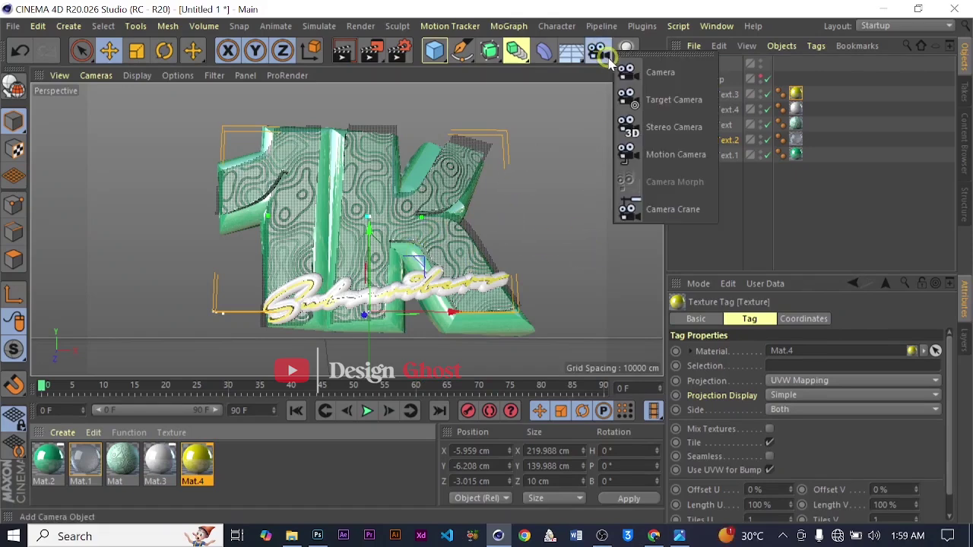
click(684, 81)
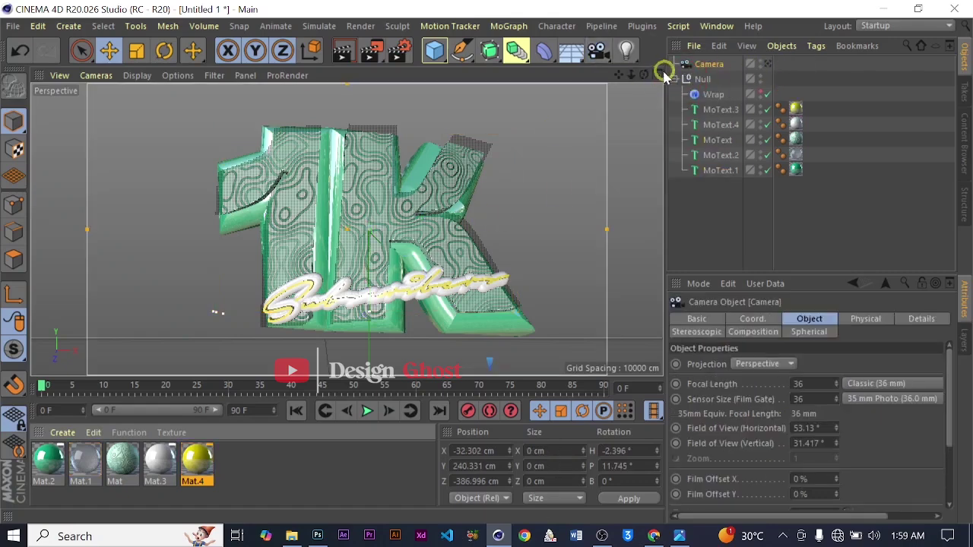
click(767, 65)
drag(645, 79, 486, 262)
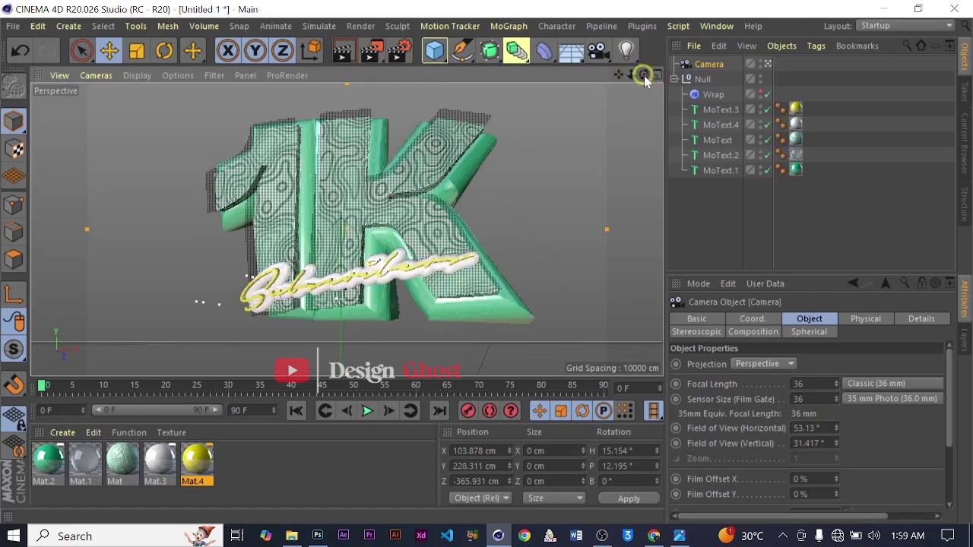
mouse_move(639, 74)
mouse_down()
mouse_move(486, 265)
mouse_move(640, 74)
mouse_move(484, 261)
mouse_move(623, 79)
mouse_up()
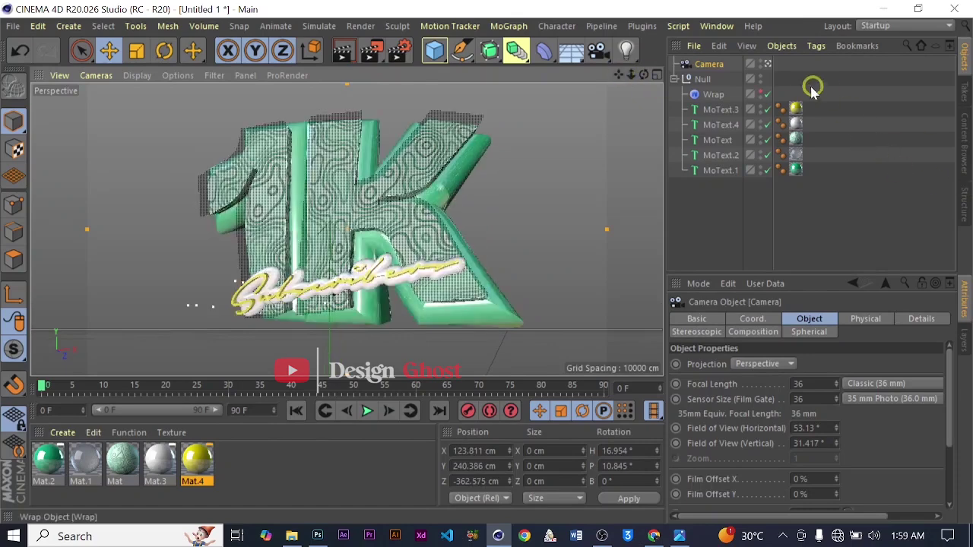
Add a Protection tag to the camera.
click(818, 47)
mouse_move(867, 69)
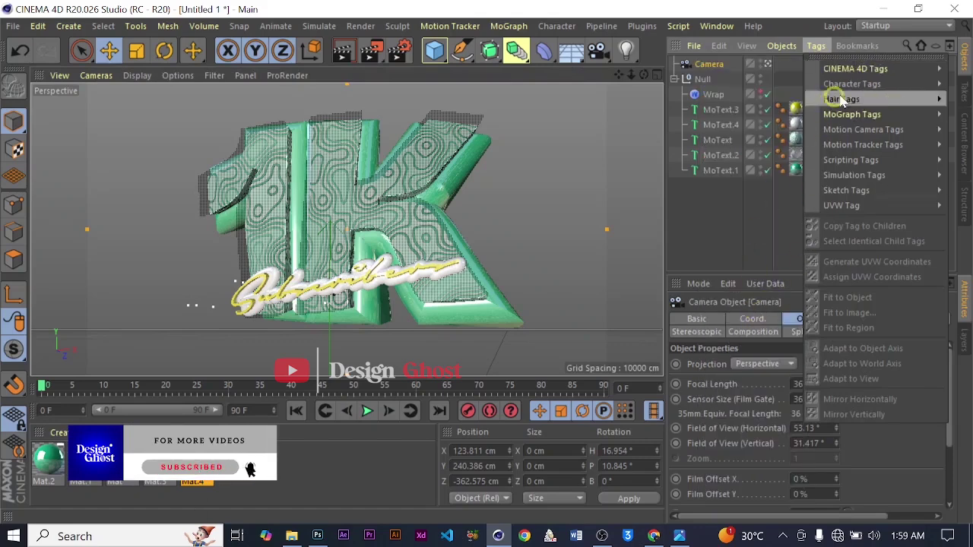
click(765, 310)
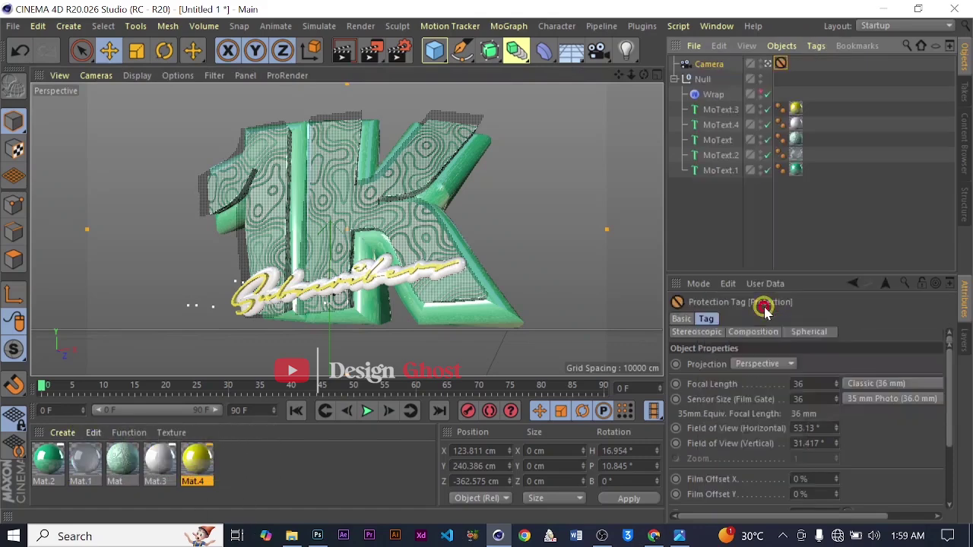
Check the locked camera by switching it off, orbiting the free view and returning to the camera's framing.
click(532, 213)
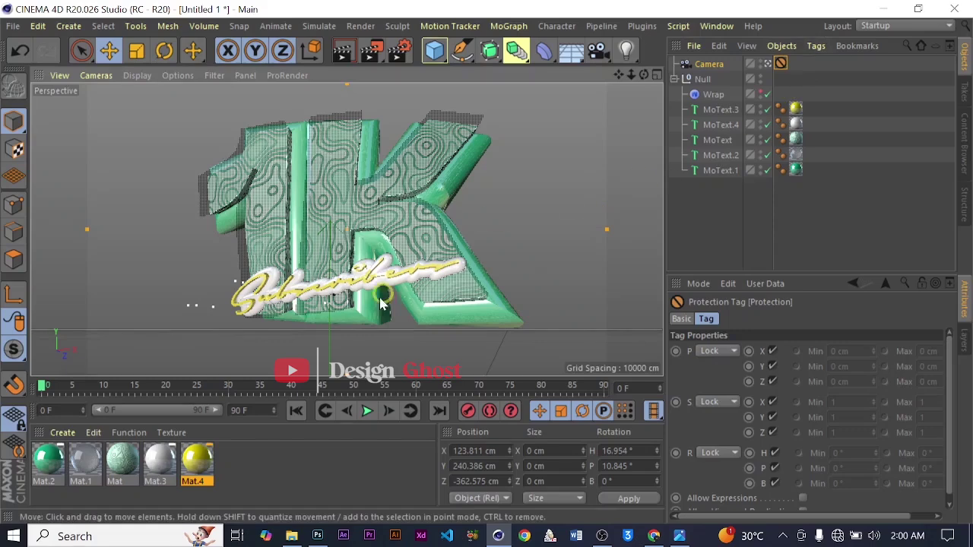
click(632, 75)
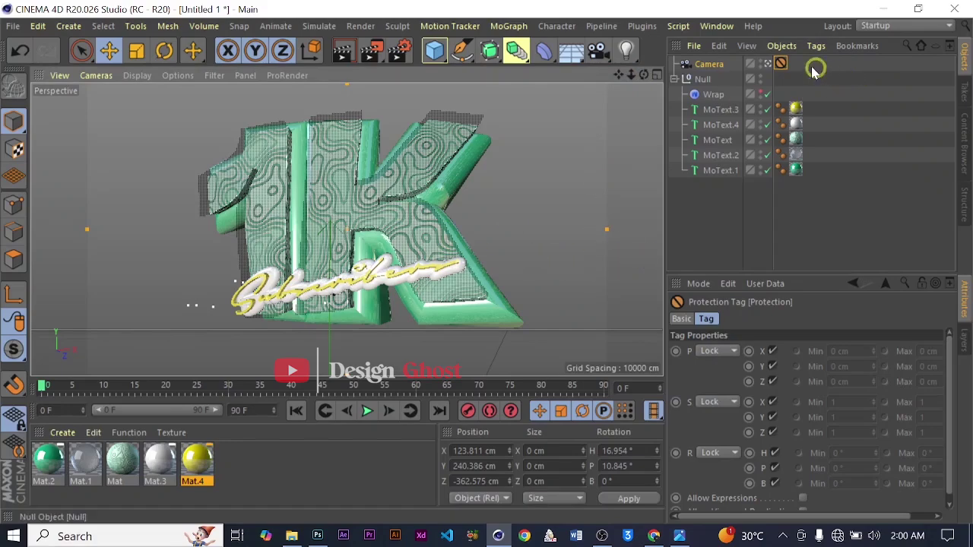
click(766, 64)
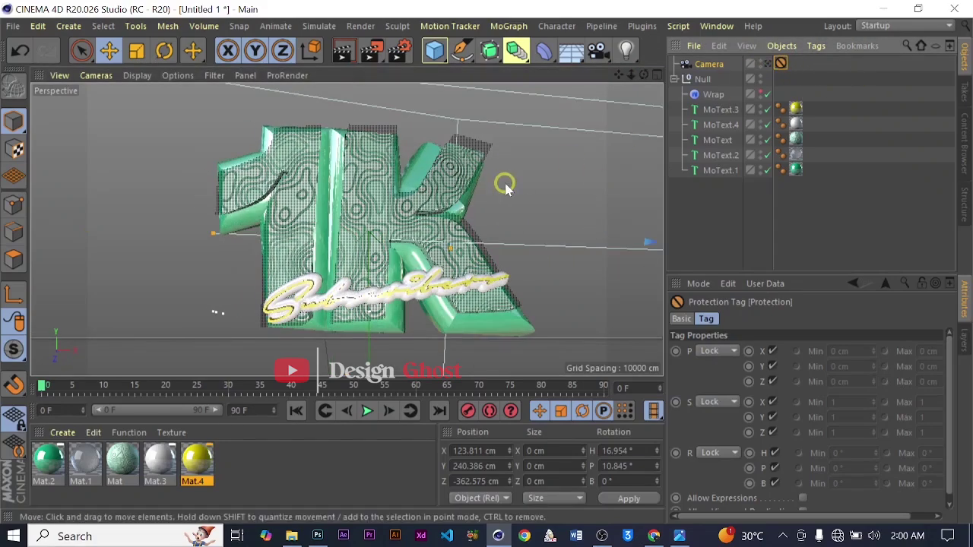
alt+drag(511, 179, 577, 175)
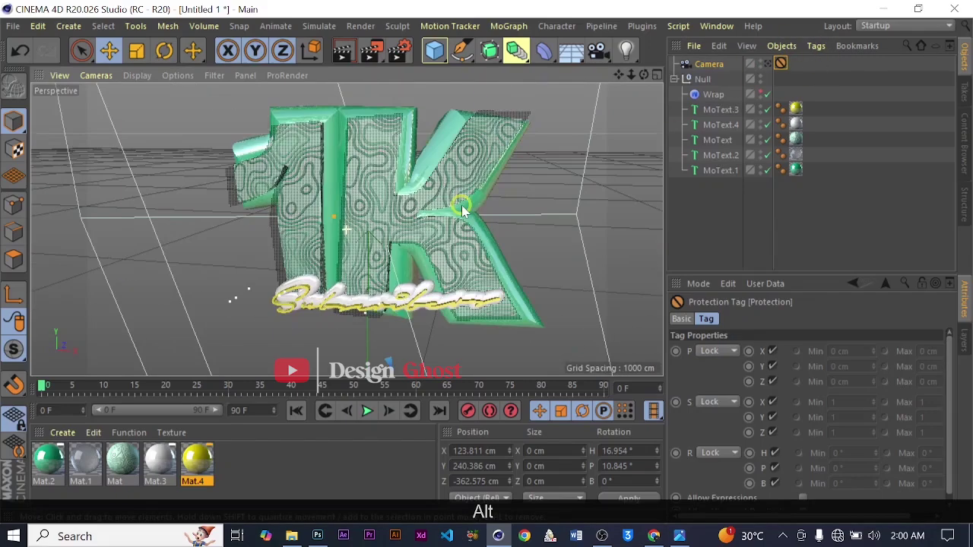
click(768, 64)
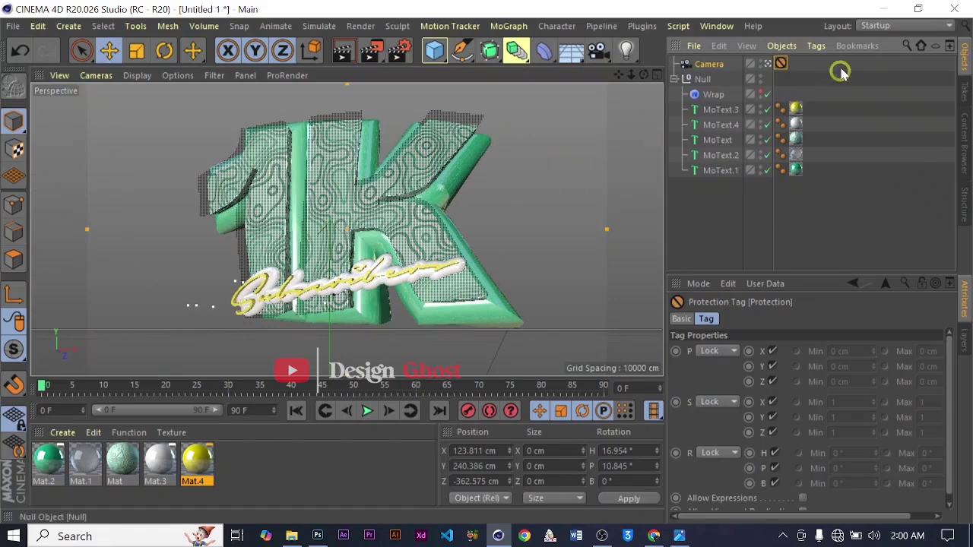
Leave the camera view, add a sphere and raise it to the title's height, at about Y 360 cm.
click(767, 64)
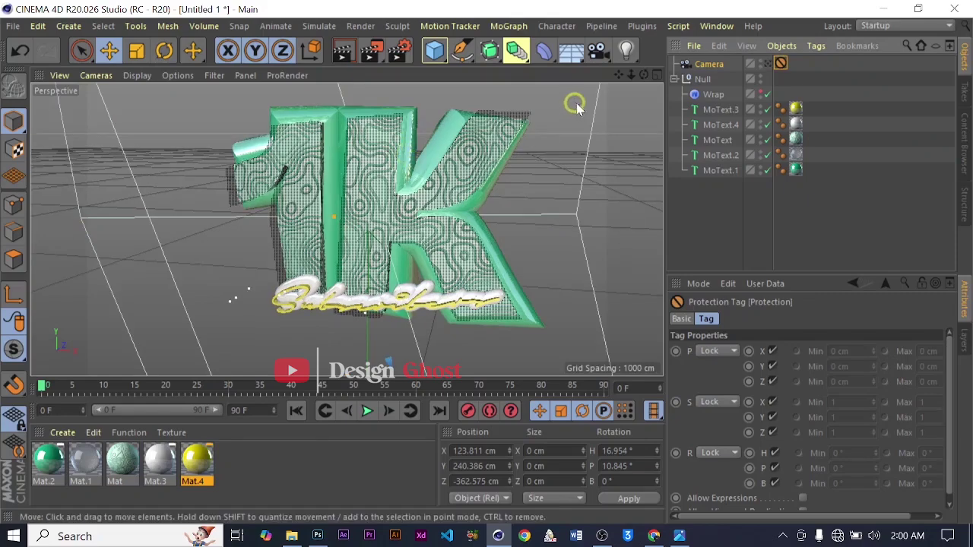
drag(620, 77, 580, 135)
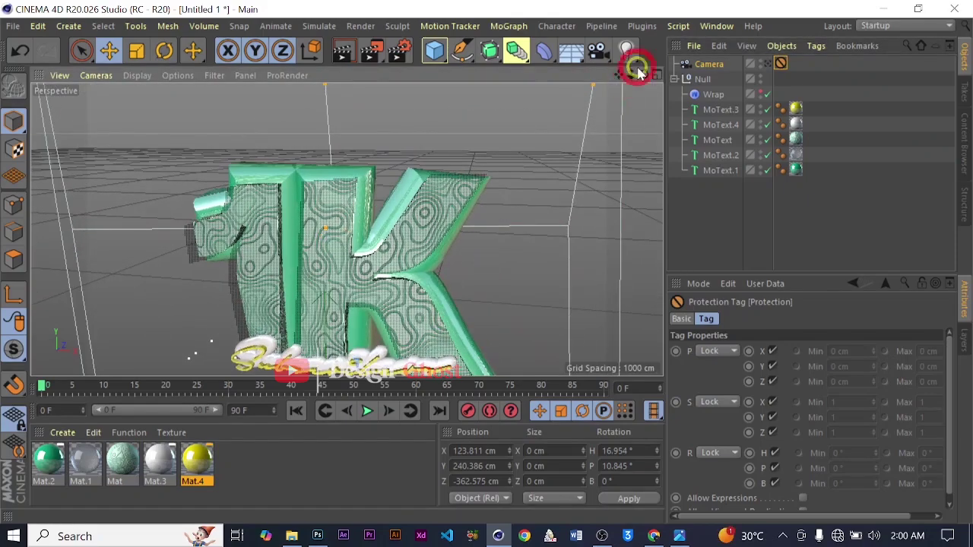
drag(628, 74, 483, 265)
click(361, 63)
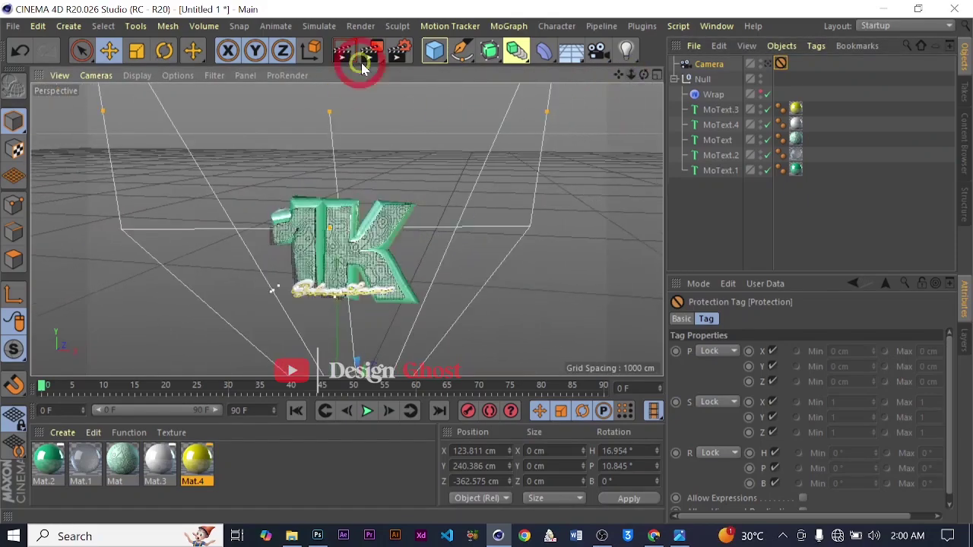
click(434, 50)
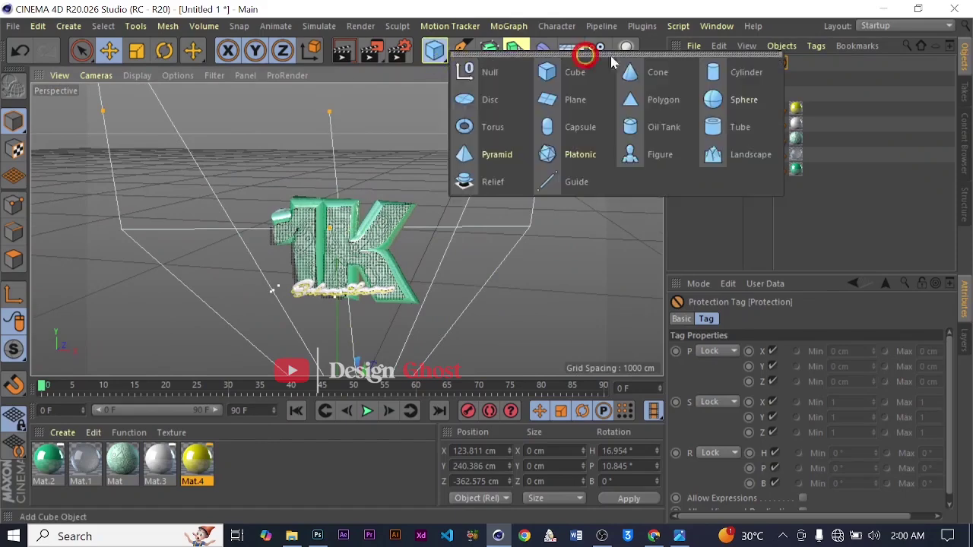
click(712, 97)
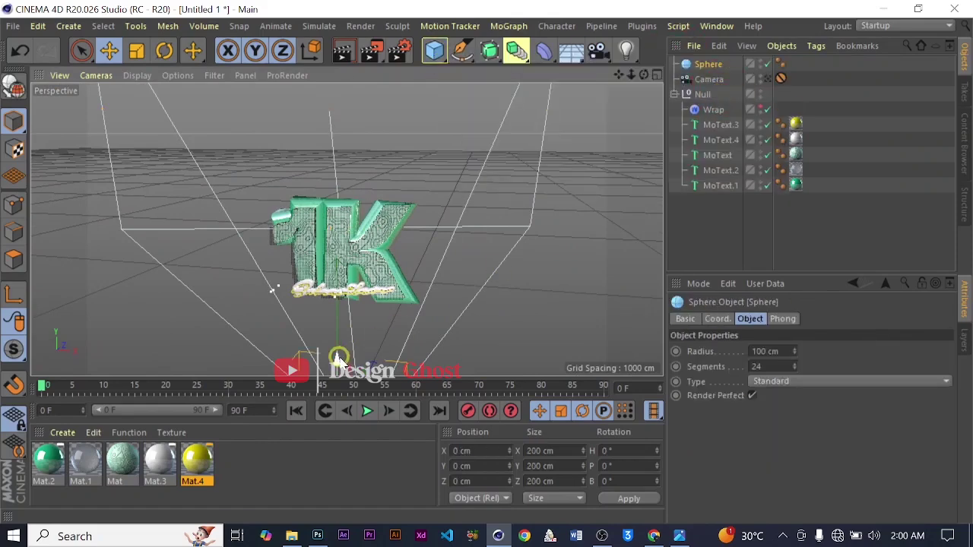
drag(344, 358, 356, 149)
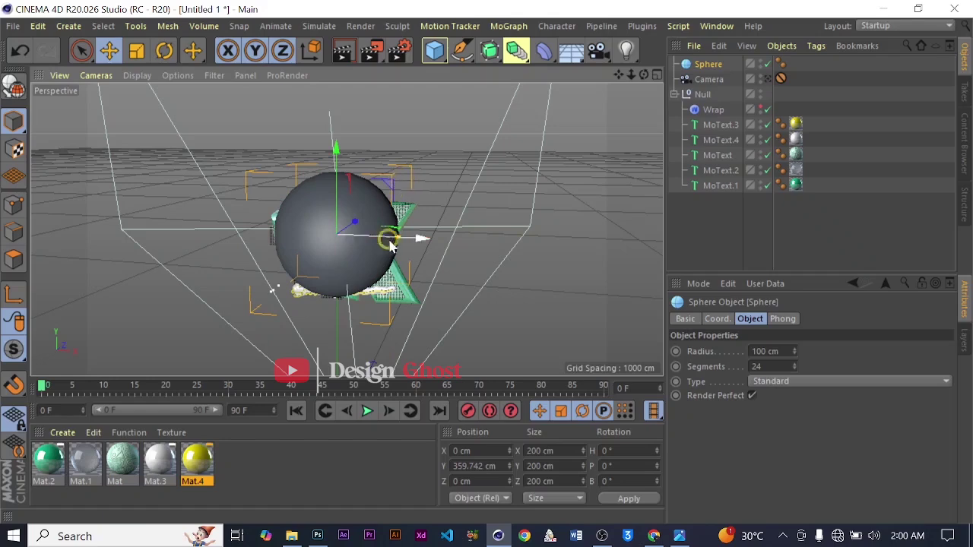
Shrink the sphere to a radius of about 31 cm and place it behind the K at about X 87, Y 383, Z 298 cm.
drag(399, 240, 392, 202)
alt+drag(434, 233, 363, 266)
drag(130, 218, 212, 200)
mouse_move(160, 243)
mouse_down()
mouse_move(172, 263)
mouse_move(156, 238)
mouse_up()
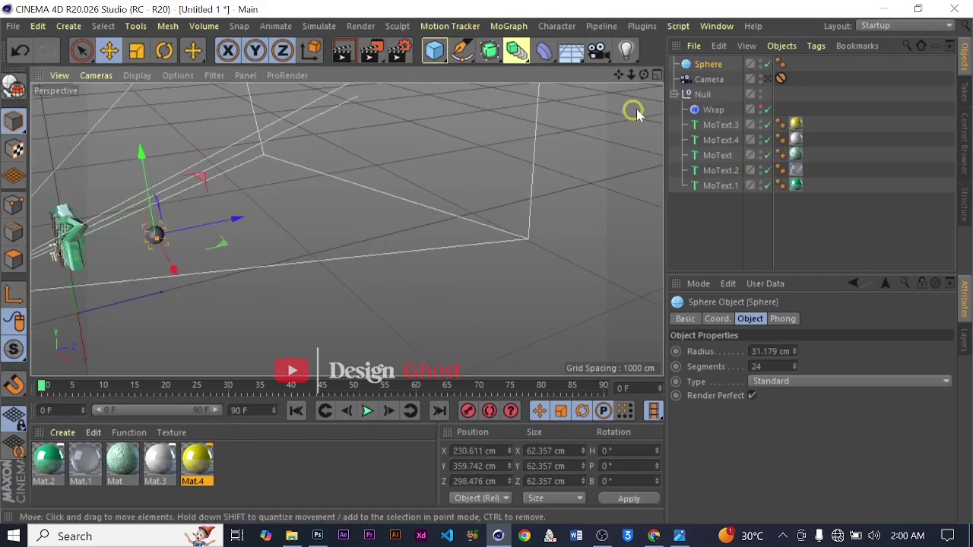
click(769, 81)
click(767, 79)
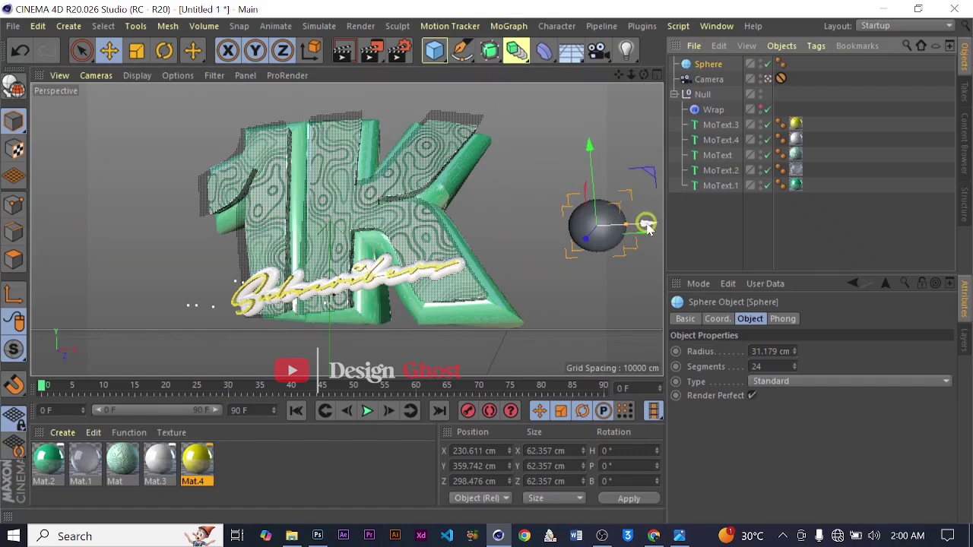
drag(643, 222, 495, 221)
drag(474, 158, 471, 134)
Scale the sphere up to about 86 cm across and adjust its position behind the K to about X 92, Y 380 cm.
key(t)
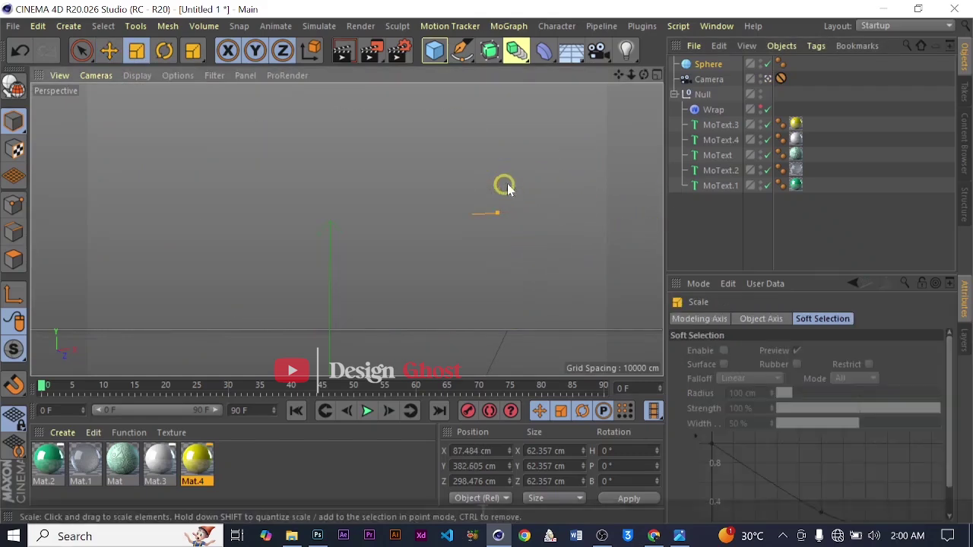
drag(574, 155, 565, 211)
key(e)
drag(479, 144, 479, 147)
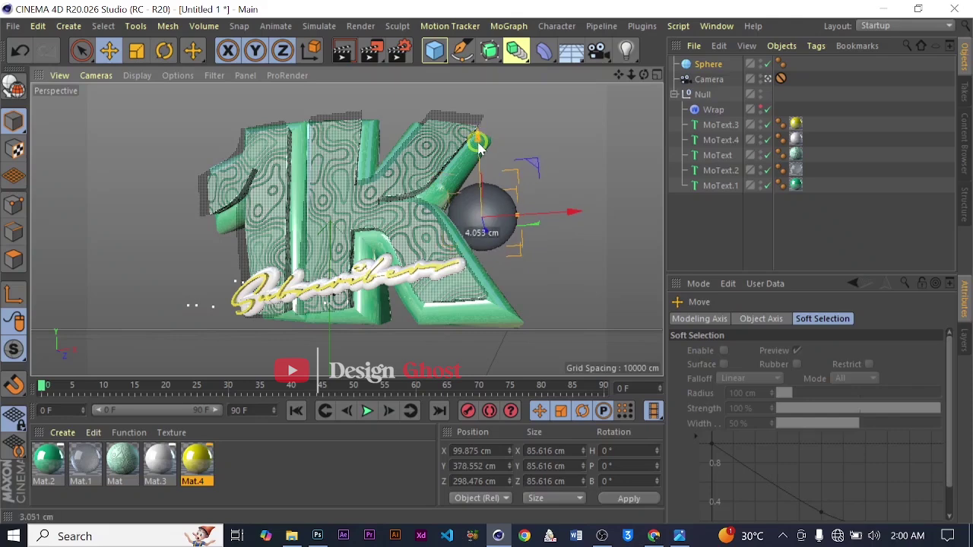
drag(575, 206, 567, 211)
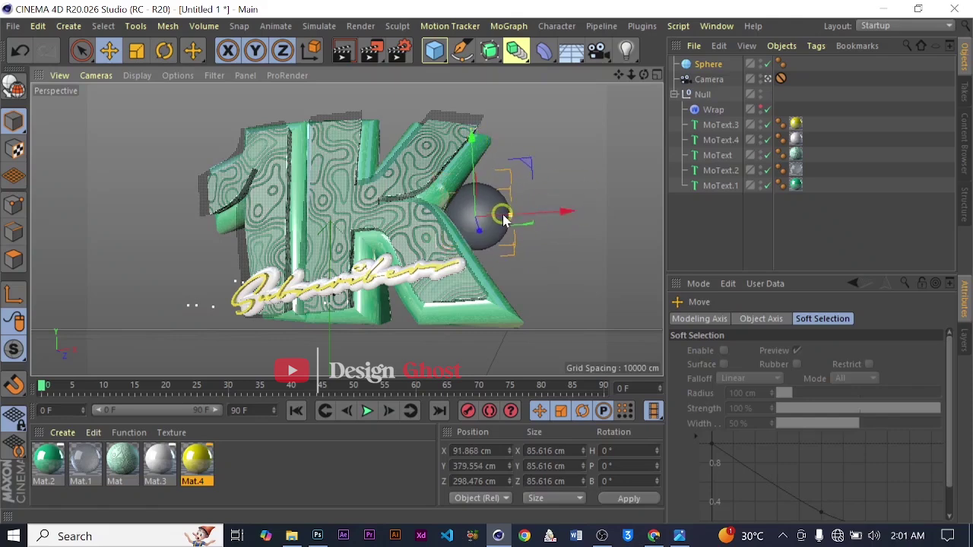
Duplicate the sphere, move the copy in front of the title to about Y 240, Z -294 cm, and look through the camera.
ctrl+drag(698, 67, 700, 81)
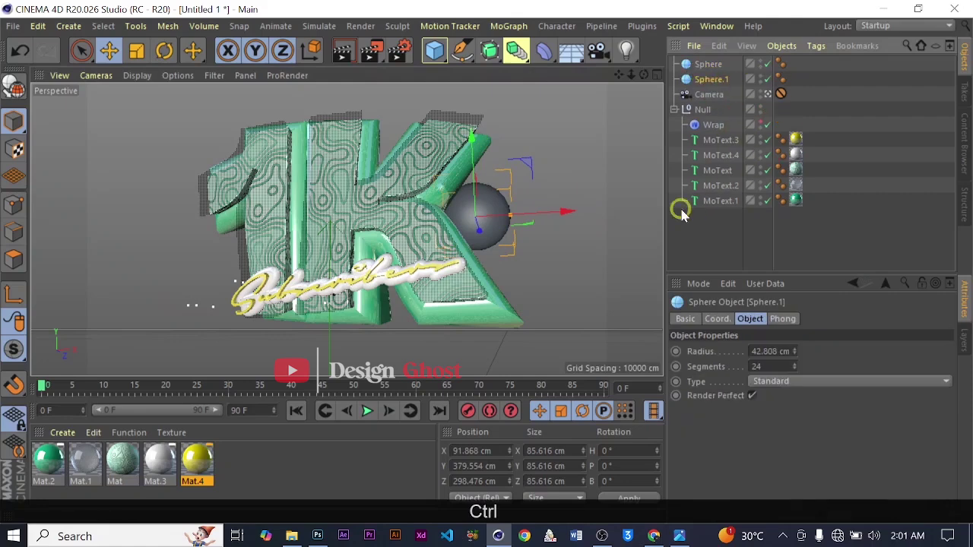
click(772, 94)
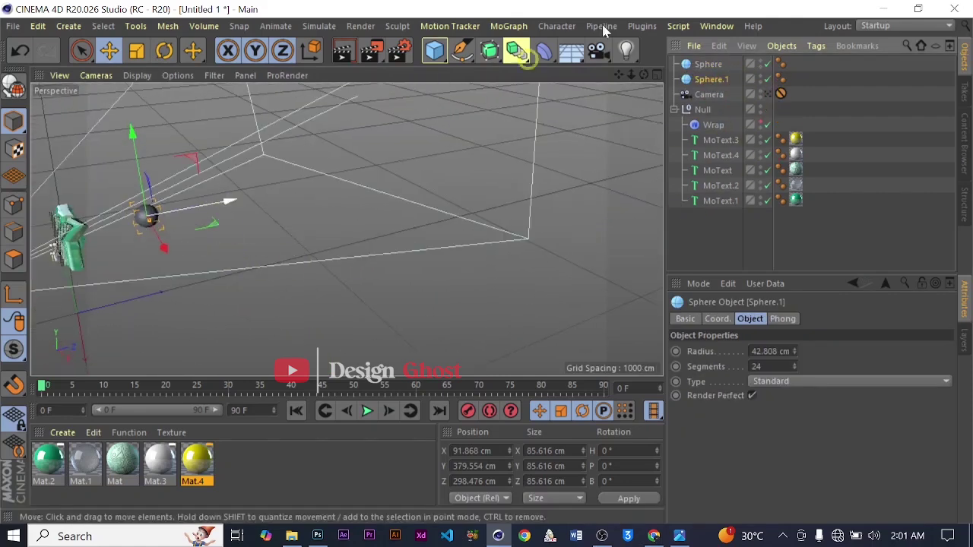
drag(618, 74, 479, 265)
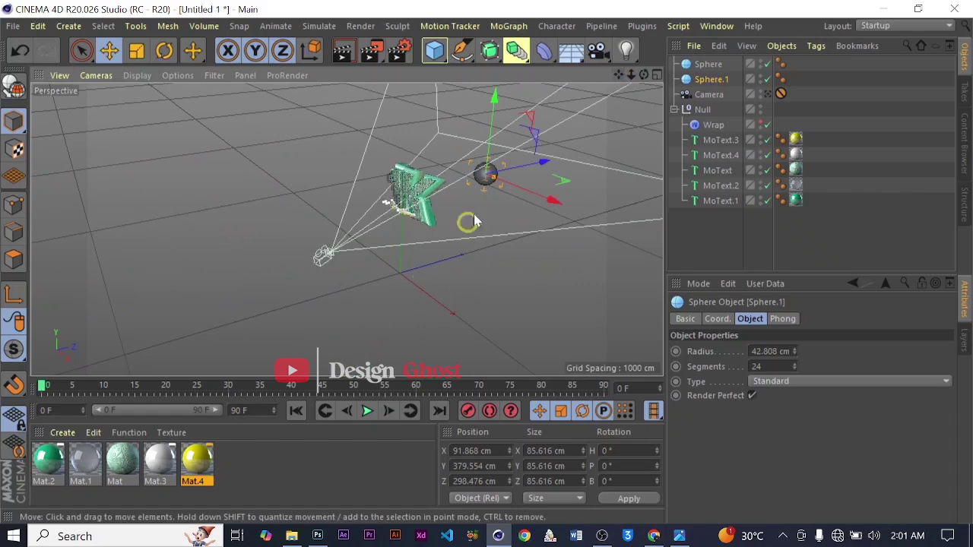
drag(544, 161, 399, 201)
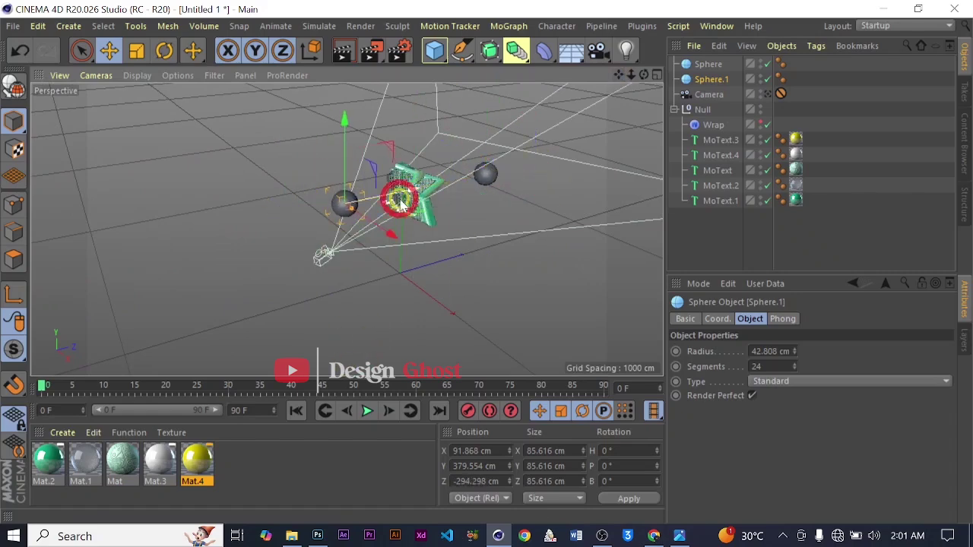
click(766, 95)
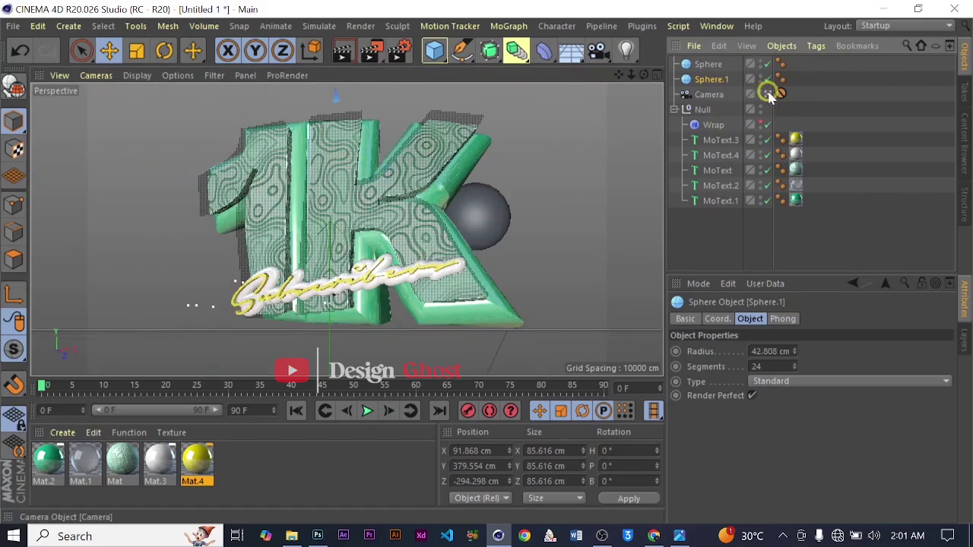
click(767, 94)
drag(343, 119, 345, 169)
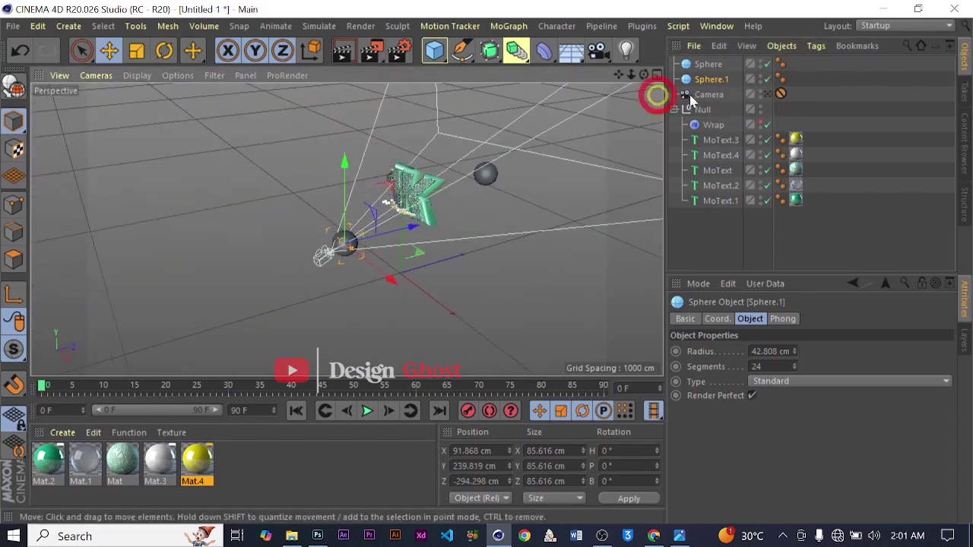
click(767, 93)
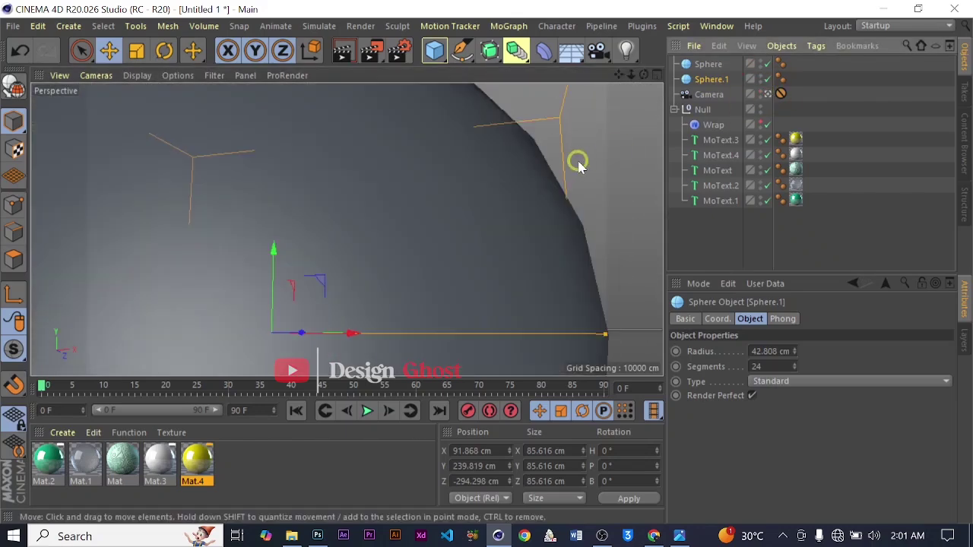
Scale the duplicate sphere down to about 2.8 cm across.
key(t)
drag(567, 159, 155, 319)
drag(395, 247, 175, 361)
drag(466, 235, 334, 318)
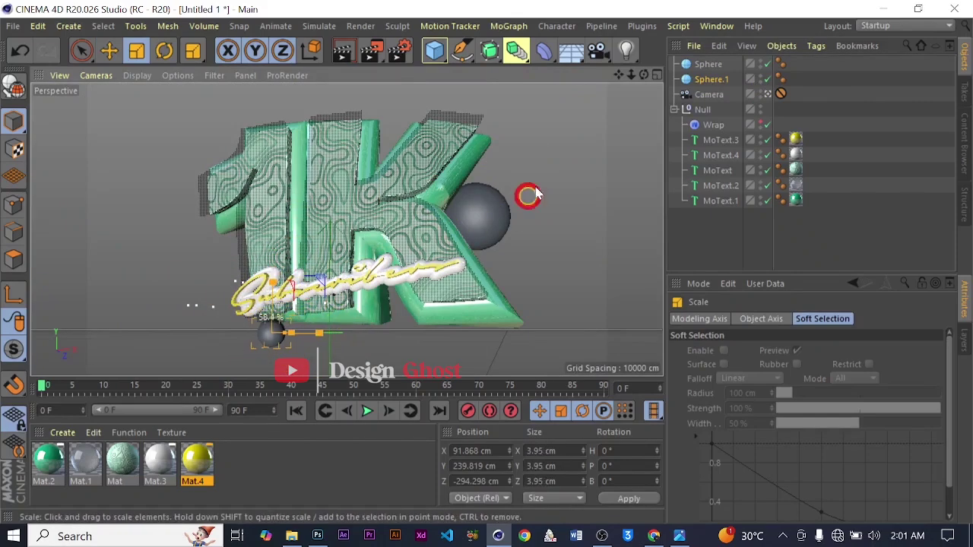
drag(530, 193, 334, 266)
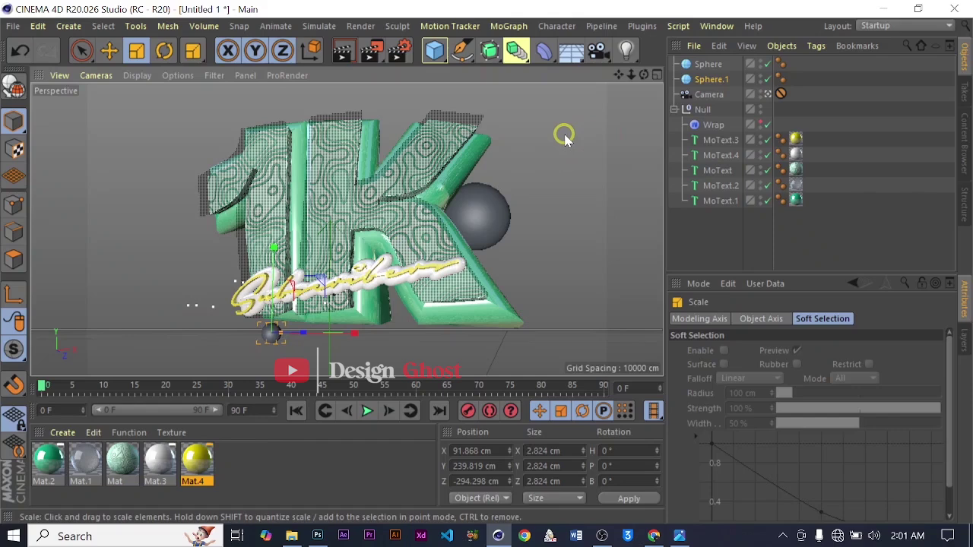
Move the small sphere to the outer side of the 1, at about X 75, Y 251 cm.
key(e)
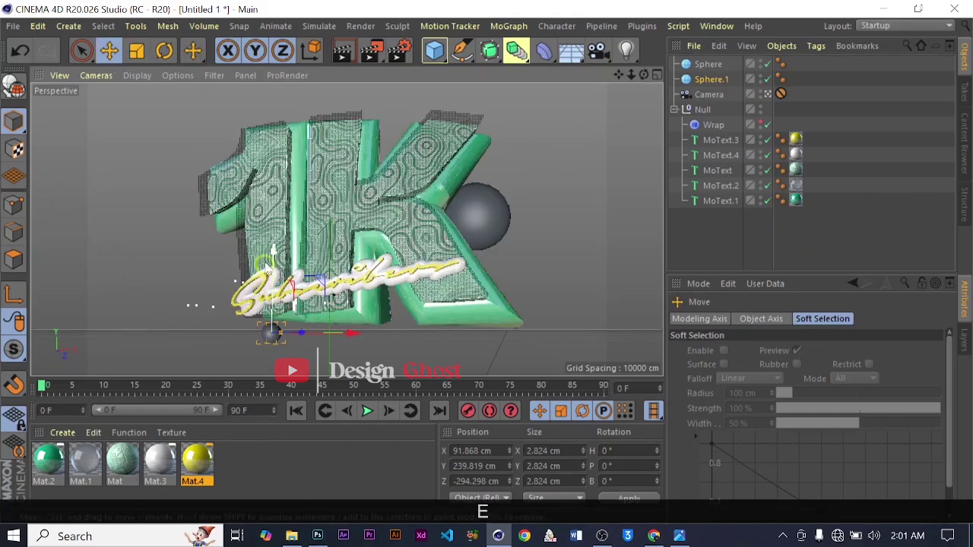
drag(272, 247, 261, 156)
drag(349, 232, 252, 253)
drag(180, 157, 178, 172)
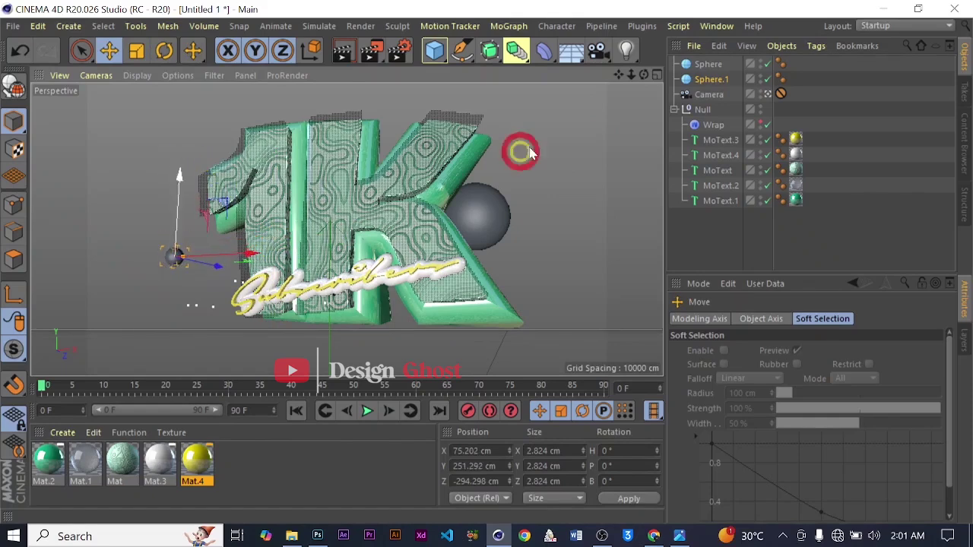
Add a torus and, outside the camera view, raise it around the title to about Y 346 cm.
click(438, 50)
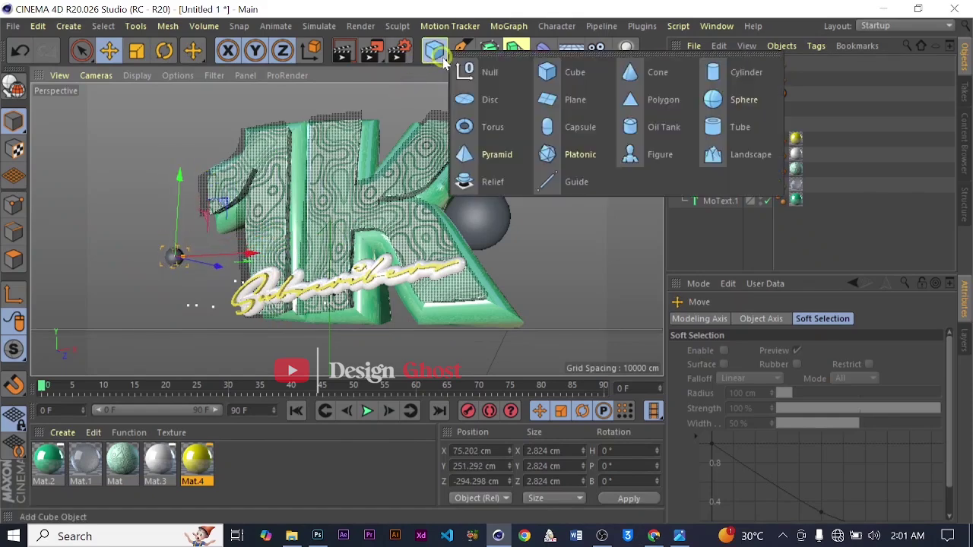
click(506, 130)
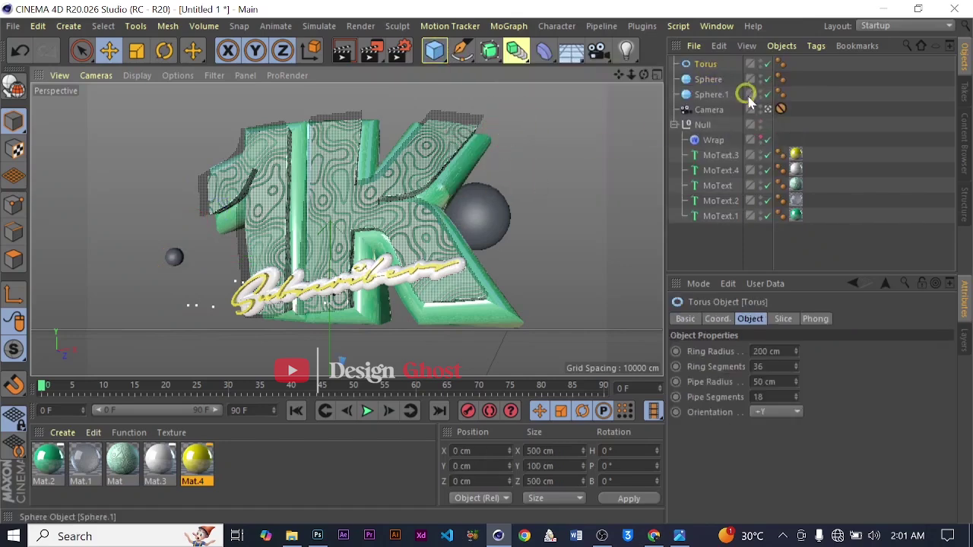
click(768, 109)
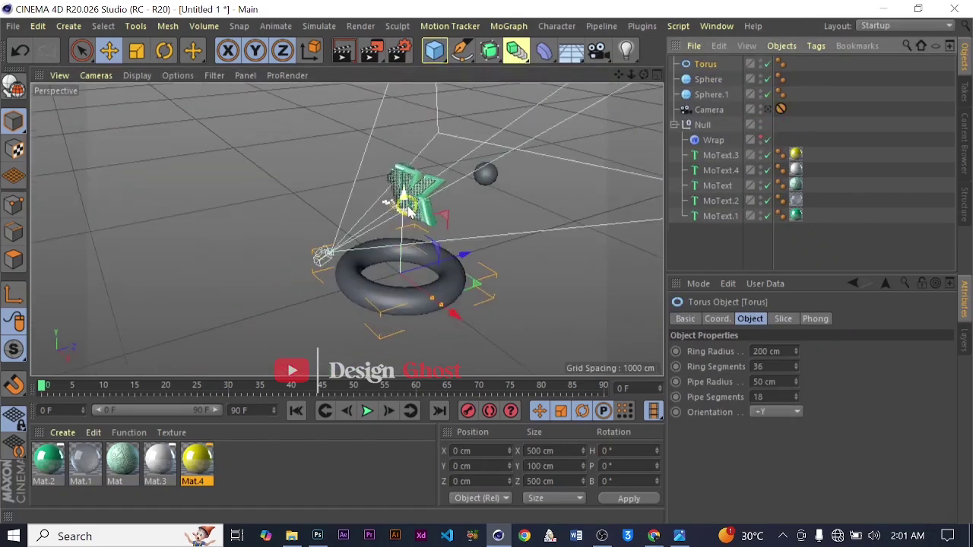
drag(403, 199, 398, 101)
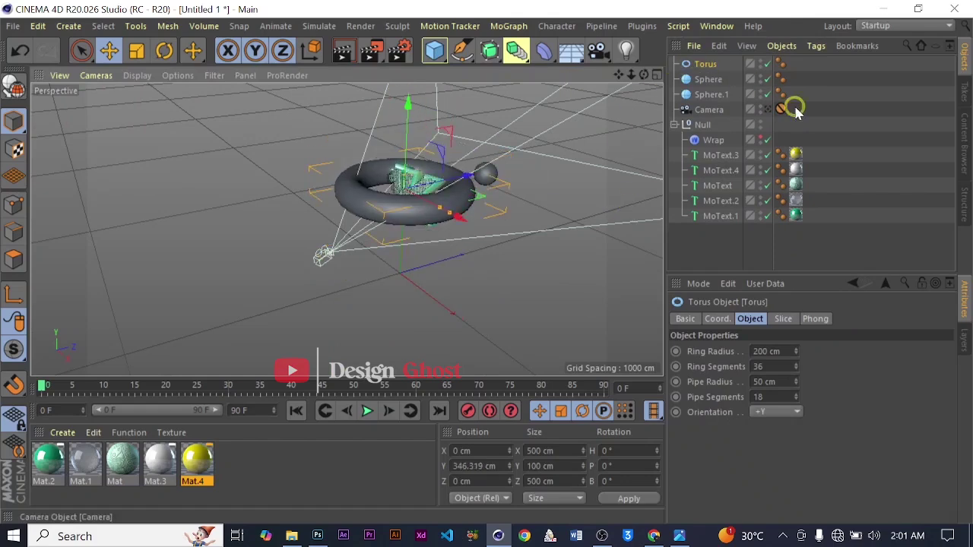
Set the torus's pipe radius to 21 cm and scale the whole ring down to about 178 cm wide in the camera view.
click(772, 109)
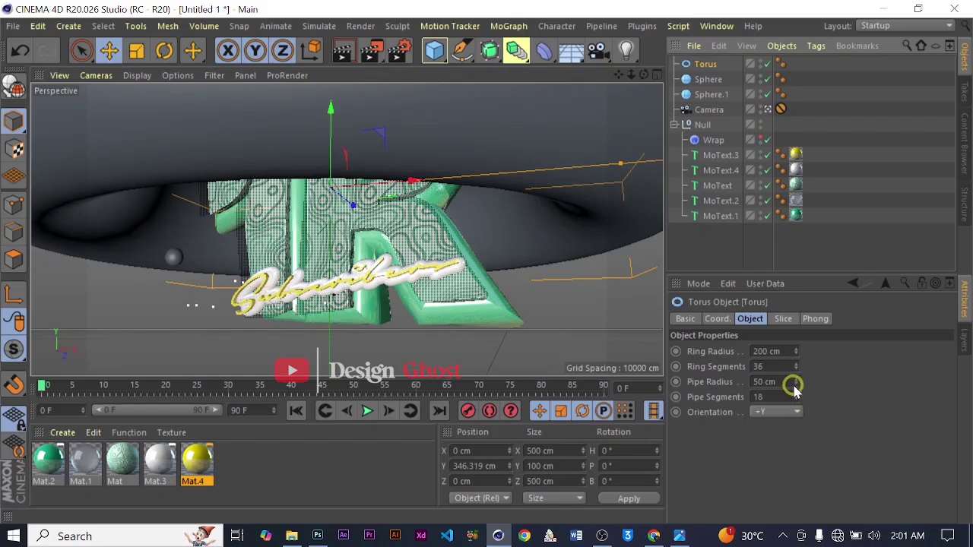
drag(795, 390, 795, 386)
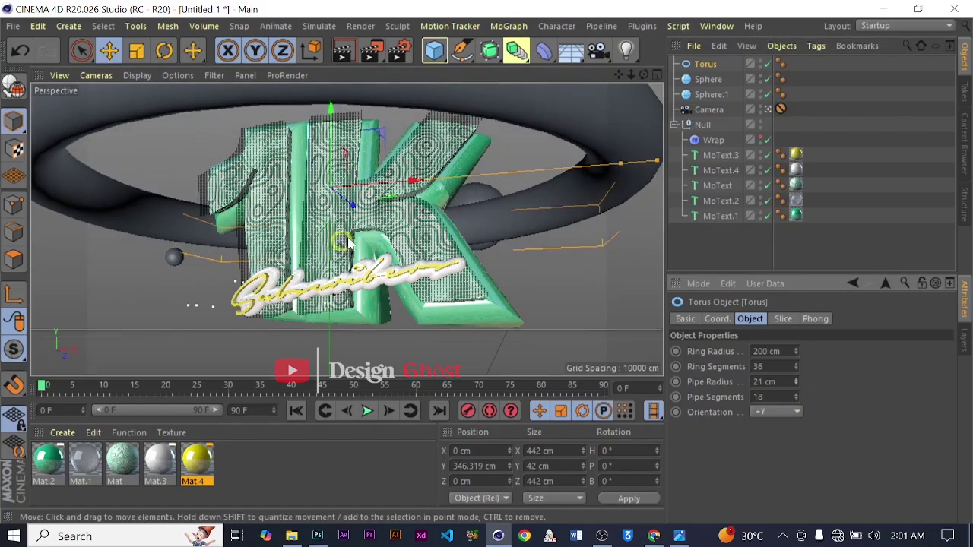
key(t)
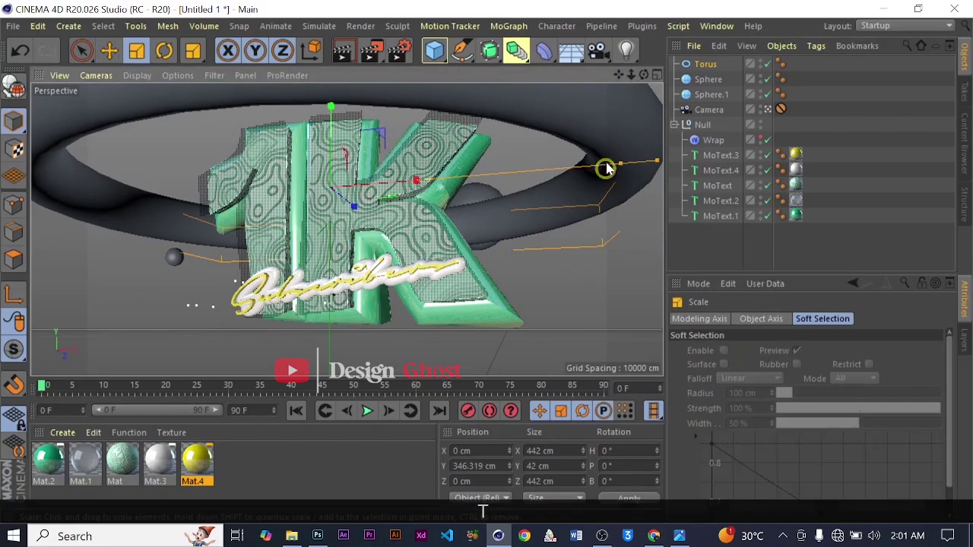
drag(524, 156, 388, 163)
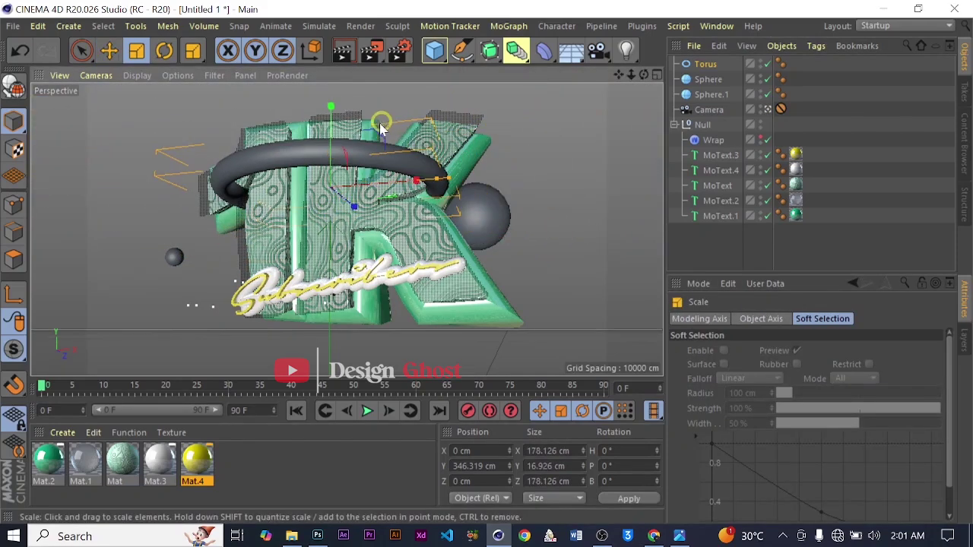
Thin the torus's pipe radius to about 1.46 cm and scale the whole ring down to about 92 cm wide.
click(708, 65)
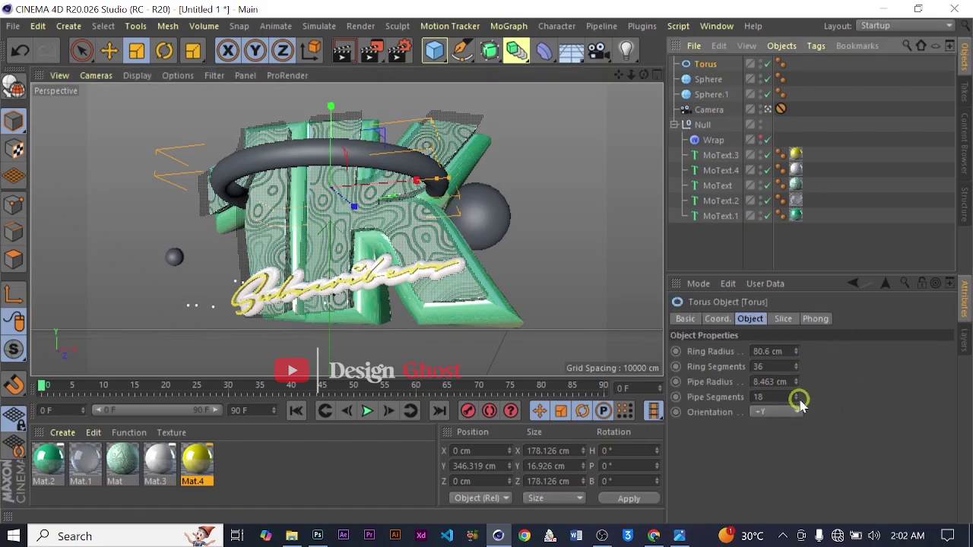
drag(796, 387, 796, 387)
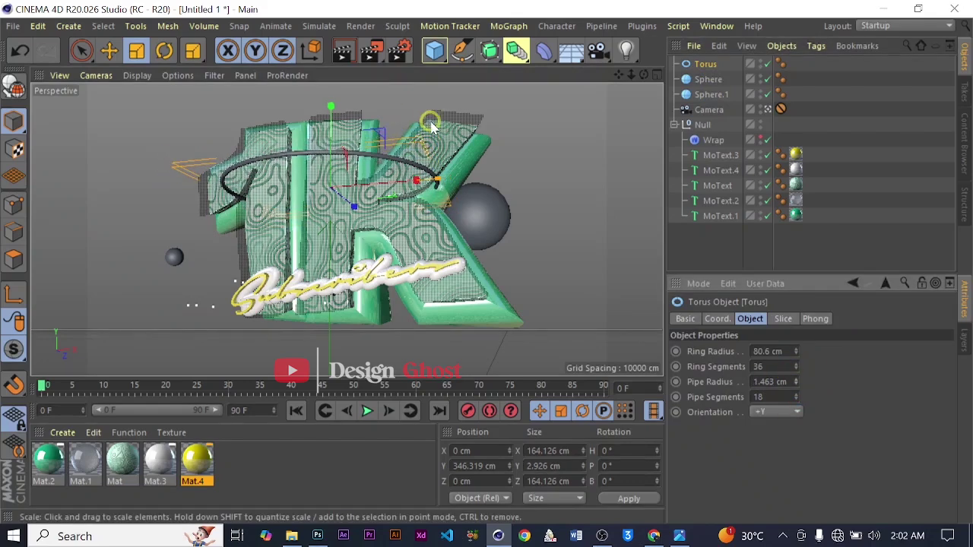
drag(430, 127, 210, 184)
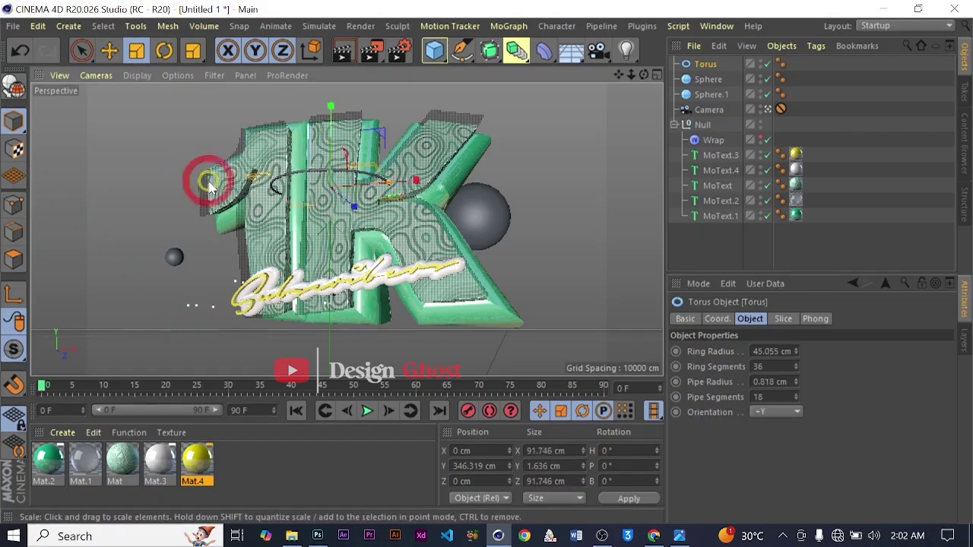
Move the ring to the outer side of the 1 at about X -131, Y 296 cm and shrink it to about 53 cm wide.
key(e)
drag(359, 185, 187, 171)
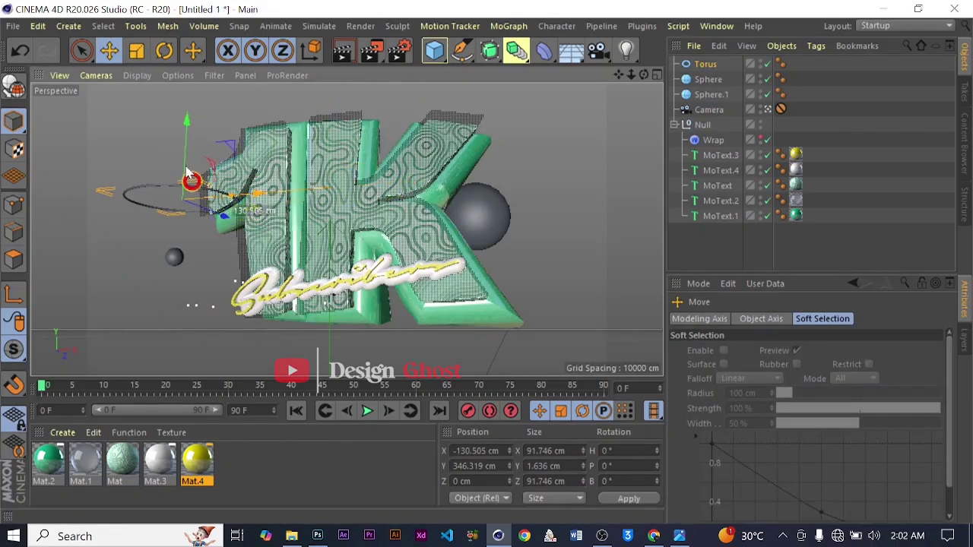
drag(187, 121, 183, 178)
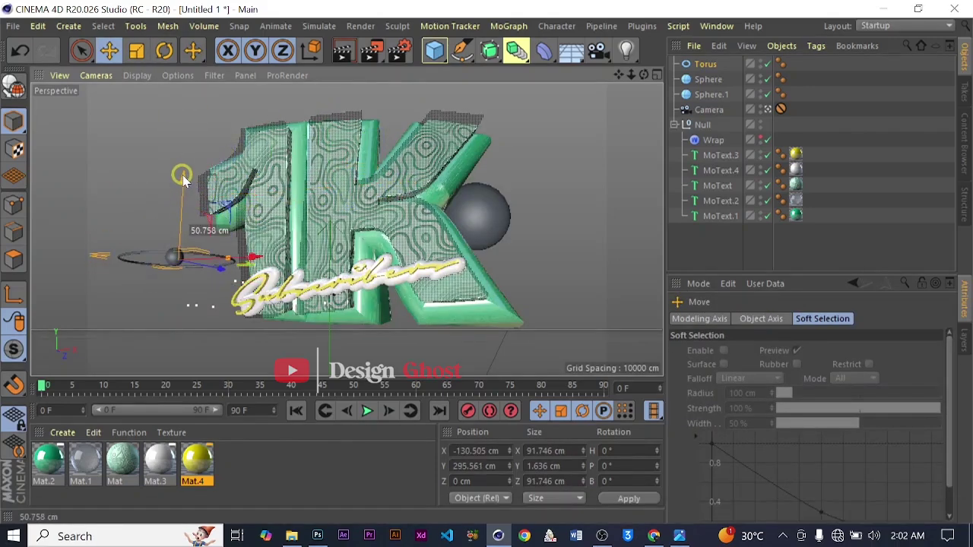
drag(202, 243, 272, 187)
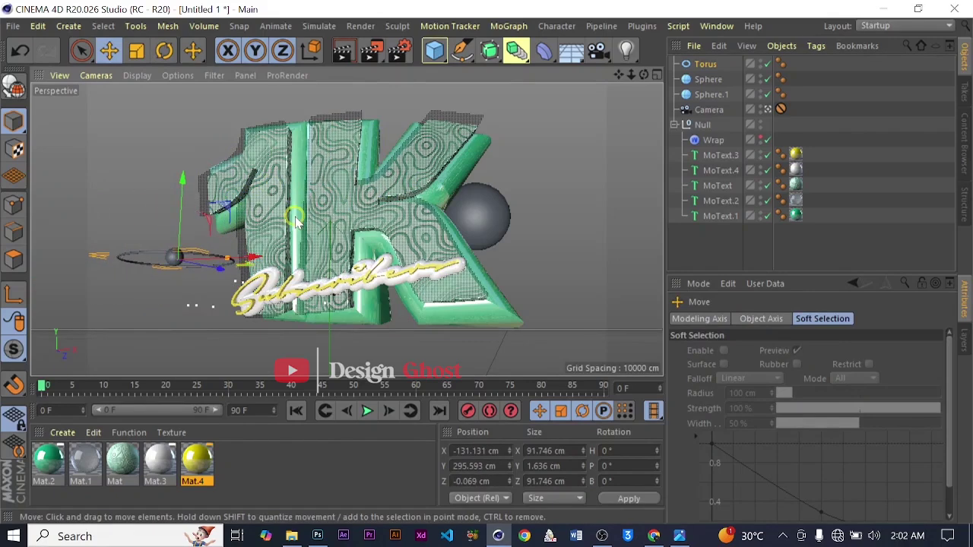
key(t)
drag(232, 228, 185, 250)
drag(125, 258, 71, 257)
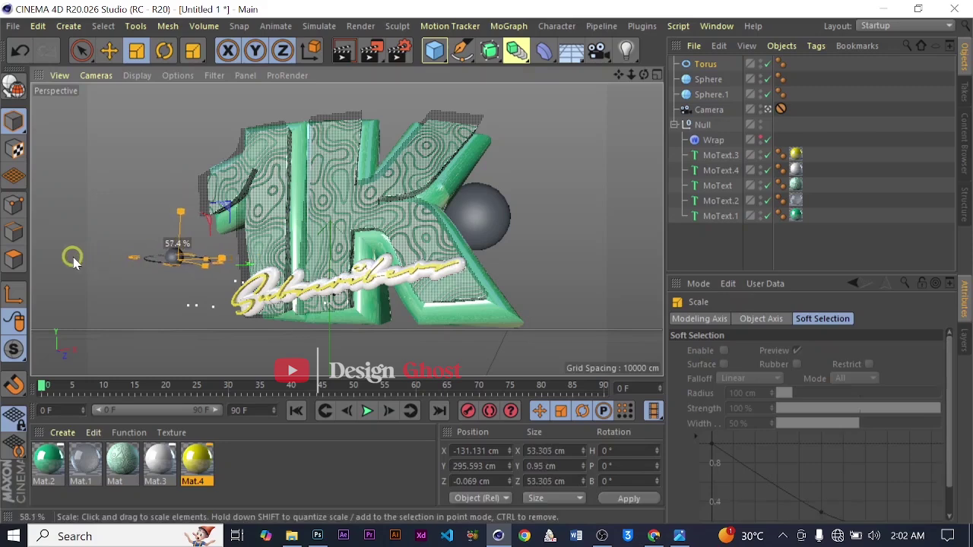
Outside the camera view, move the small sphere to about X 25, Y 382 cm, near the ring beside the 1.
click(767, 108)
scroll(450, 157, up, 5)
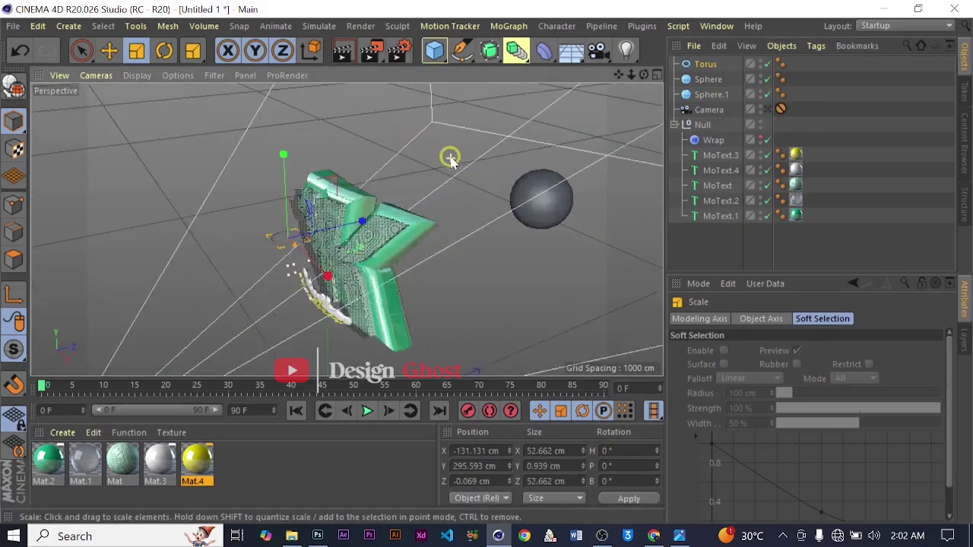
scroll(451, 158, up, 2)
drag(640, 76, 289, 195)
scroll(399, 246, down, 8)
click(770, 110)
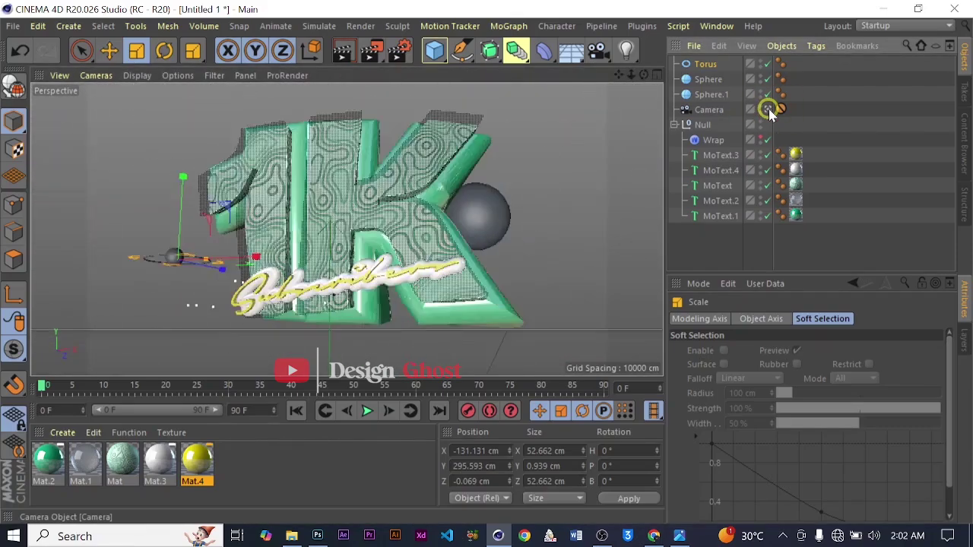
click(771, 109)
click(708, 79)
click(711, 95)
key(e)
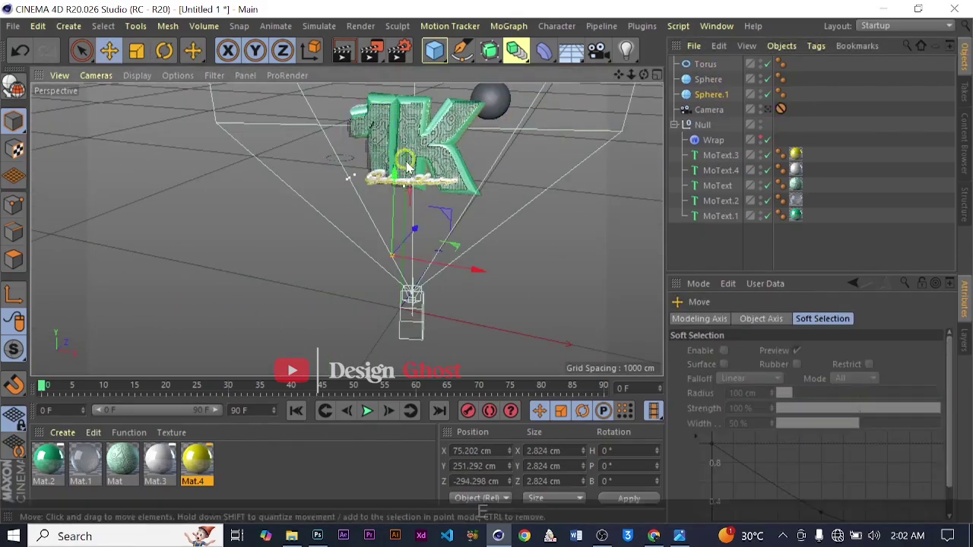
drag(396, 165, 394, 61)
scroll(428, 118, up, 3)
drag(460, 170, 372, 139)
click(770, 110)
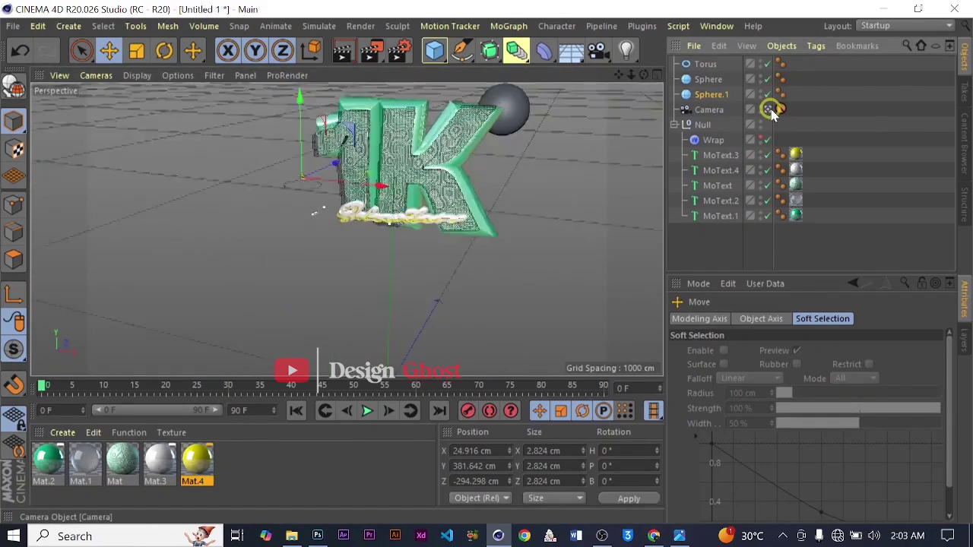
Lower the small sphere to about Y 289 cm and shift its depth to about Z -243 cm, checking it through the camera.
drag(312, 97, 341, 159)
click(769, 109)
click(769, 109)
click(766, 107)
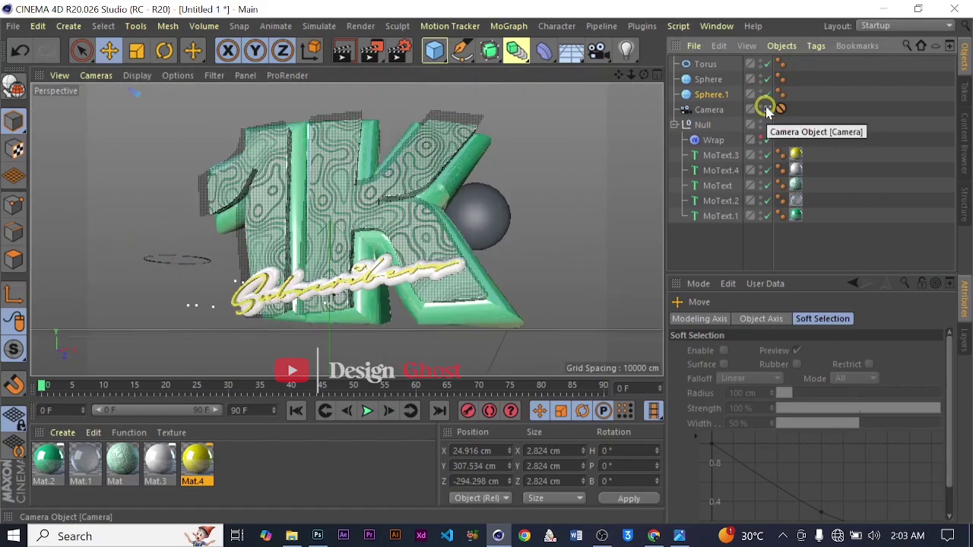
click(766, 108)
drag(326, 252, 349, 233)
drag(339, 167, 339, 185)
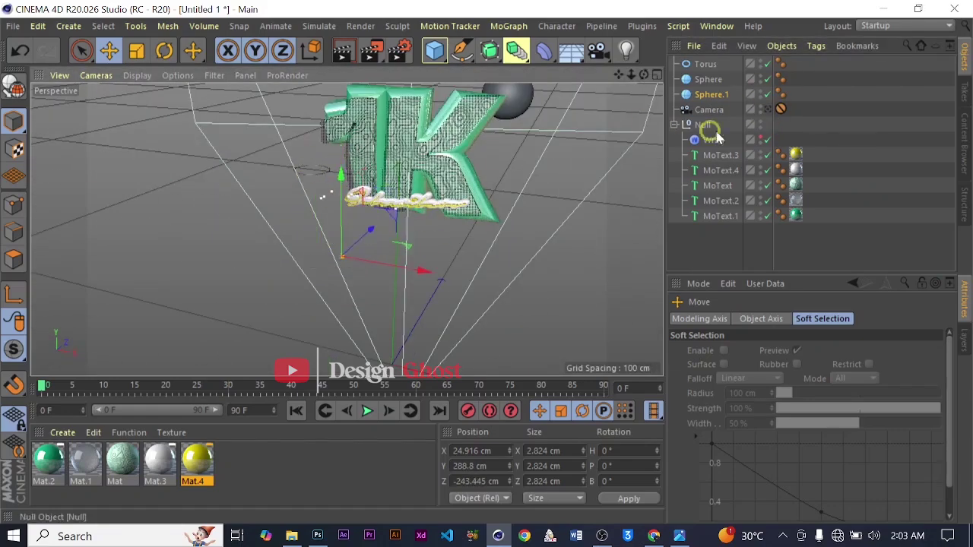
Reposition the small sphere in the camera view so it sits at the ring beside the 1.
click(766, 109)
drag(143, 112, 633, 259)
key(t)
key(e)
drag(138, 155, 241, 245)
Outside the camera view, move the torus down towards the small sphere, to about X -74, Y 219, Z -35 cm.
click(702, 64)
drag(183, 176, 179, 167)
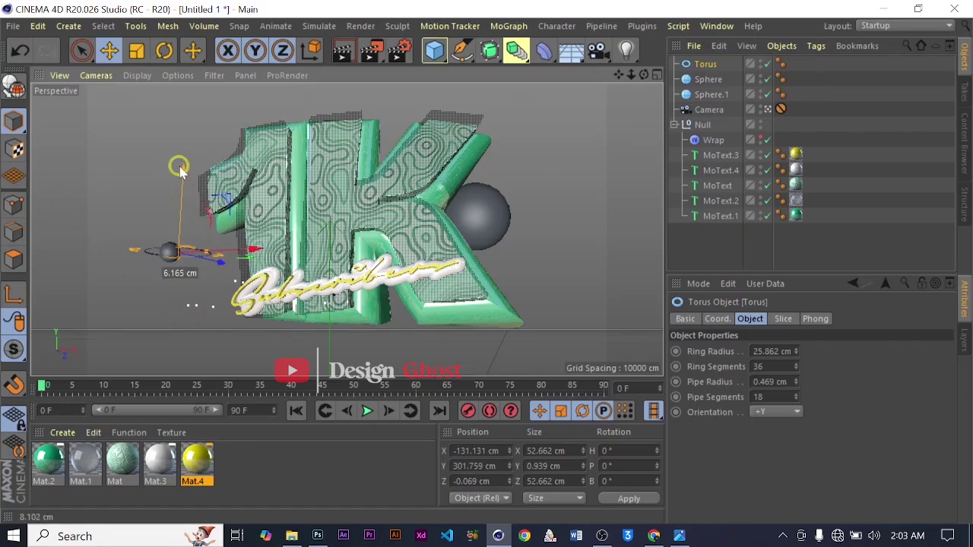
click(767, 108)
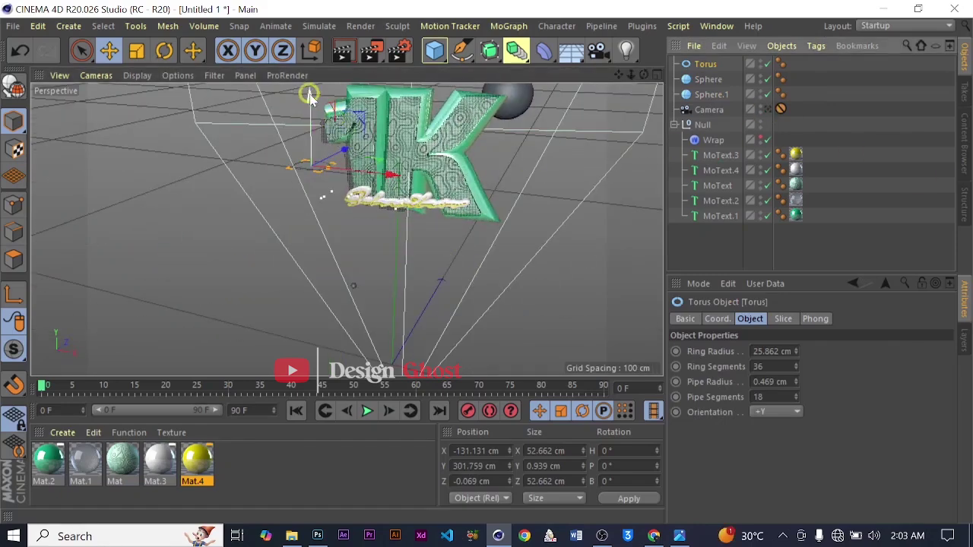
drag(310, 96, 314, 225)
drag(388, 307, 430, 308)
drag(360, 278, 341, 176)
scroll(376, 256, up, 3)
alt+drag(368, 286, 356, 199)
drag(342, 310, 343, 192)
drag(374, 268, 338, 280)
scroll(302, 292, up, 5)
alt+drag(425, 284, 334, 288)
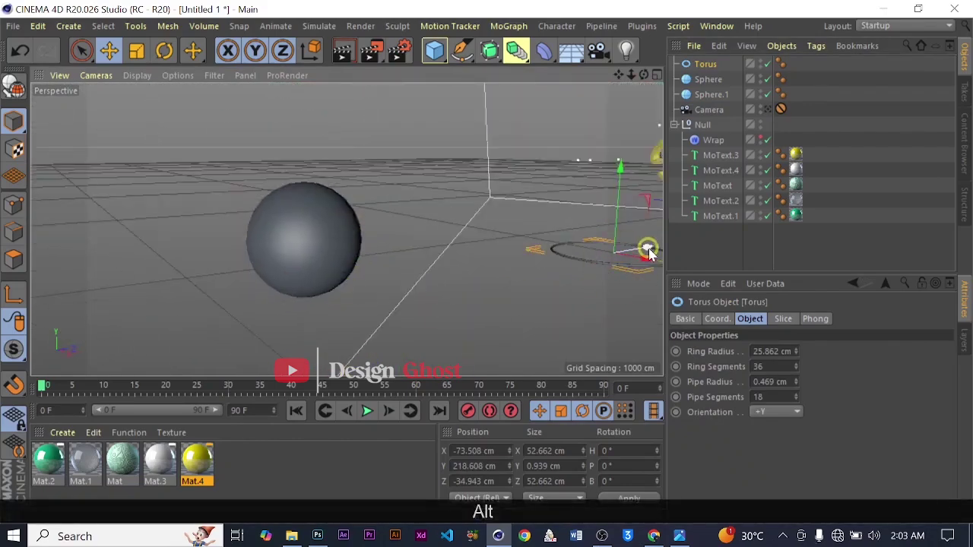
Bring the ring around the small sphere at about X 34, Y 238, Z -187 cm and scale it to about 37 cm wide.
drag(646, 250, 319, 232)
alt+drag(380, 308, 351, 283)
scroll(76, 287, down, 2)
key(ctrl+z)
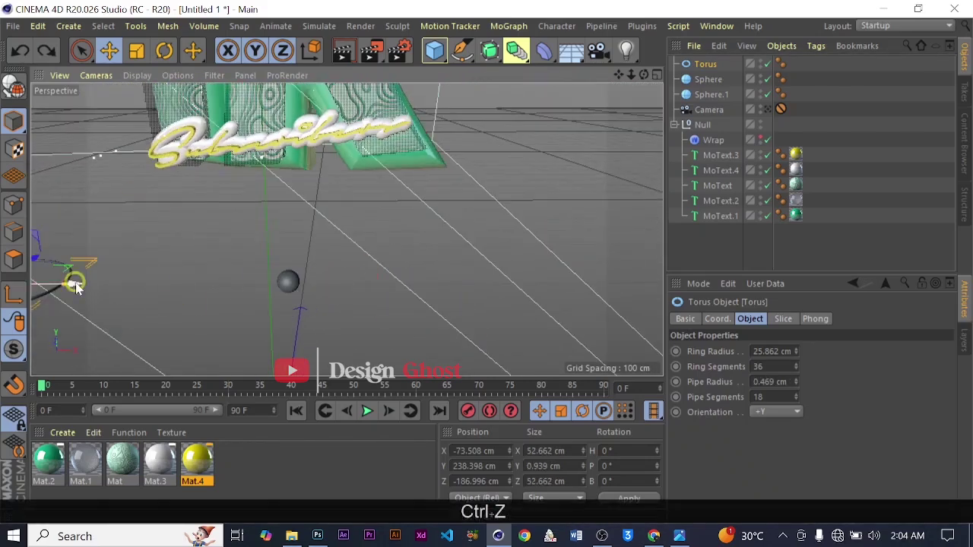
drag(74, 283, 342, 275)
key(e)
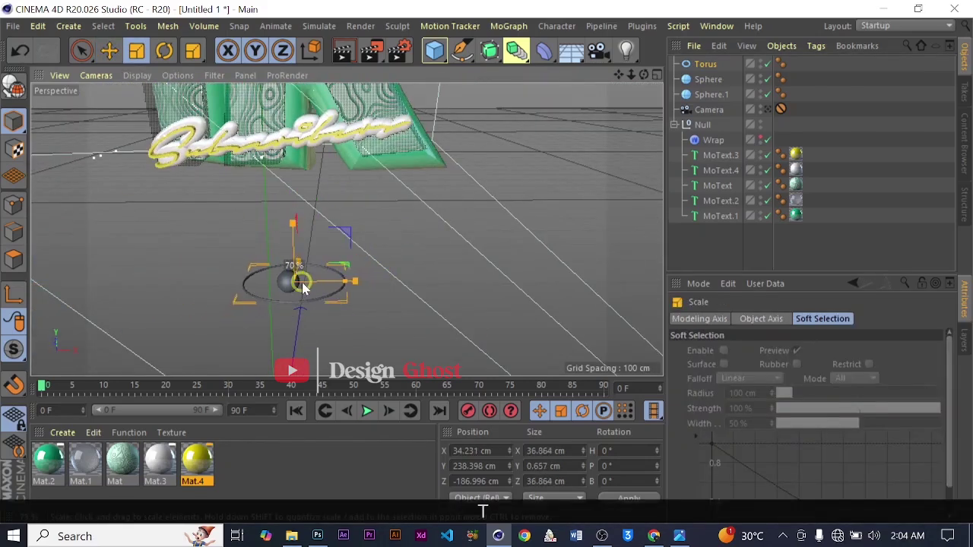
Shift the ring closer to the small sphere's depth and height, to about X 27, Y 248, Z -226 cm.
drag(292, 208, 292, 200)
alt+drag(341, 254, 270, 285)
drag(408, 189, 353, 248)
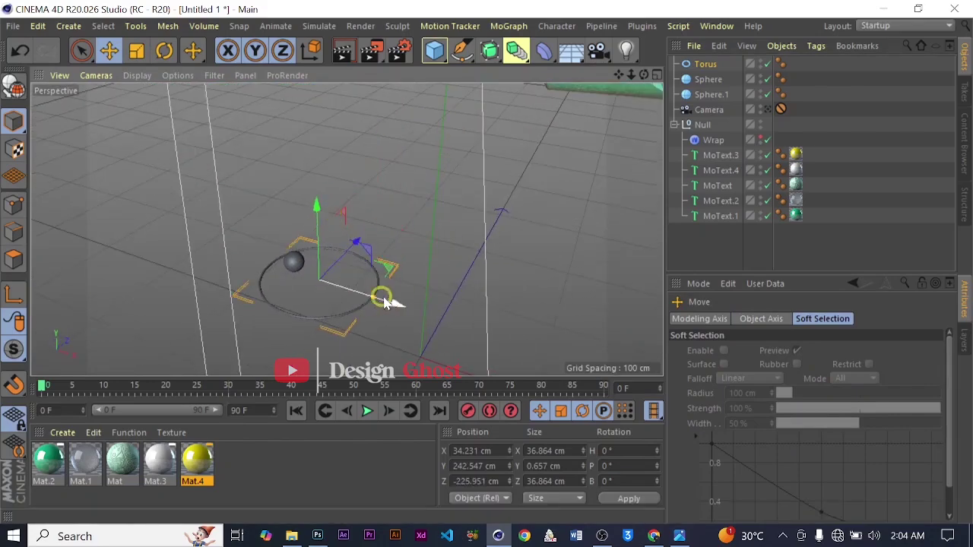
alt+drag(297, 186, 507, 195)
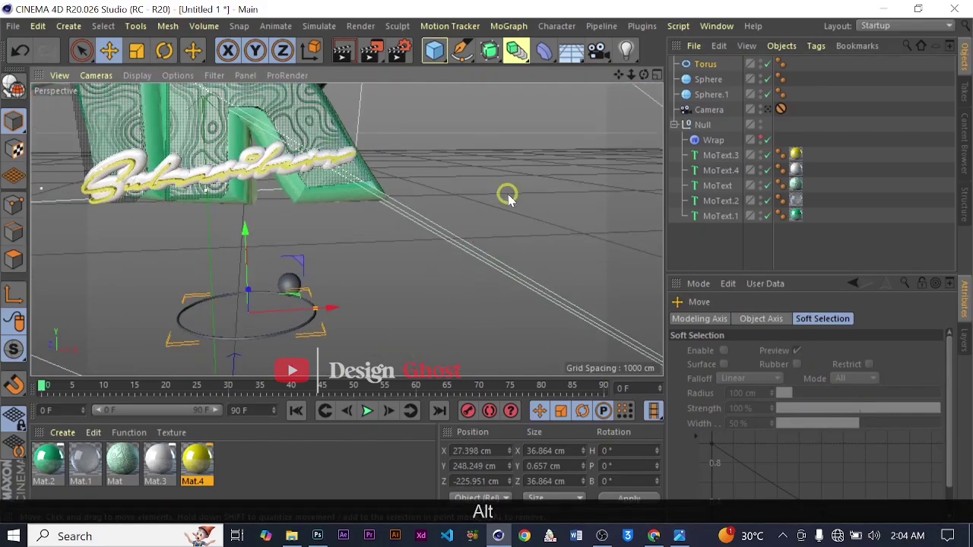
Align the ring with the small sphere using the Right and Perspective views, placing it at about X 41, Y 260, Z -244 cm.
click(657, 74)
click(339, 231)
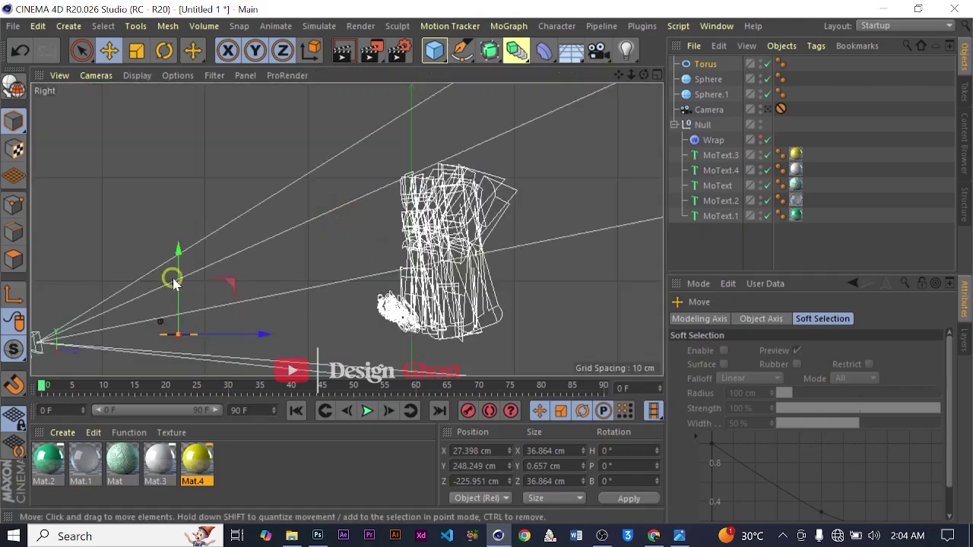
drag(174, 281, 175, 265)
drag(259, 320, 244, 320)
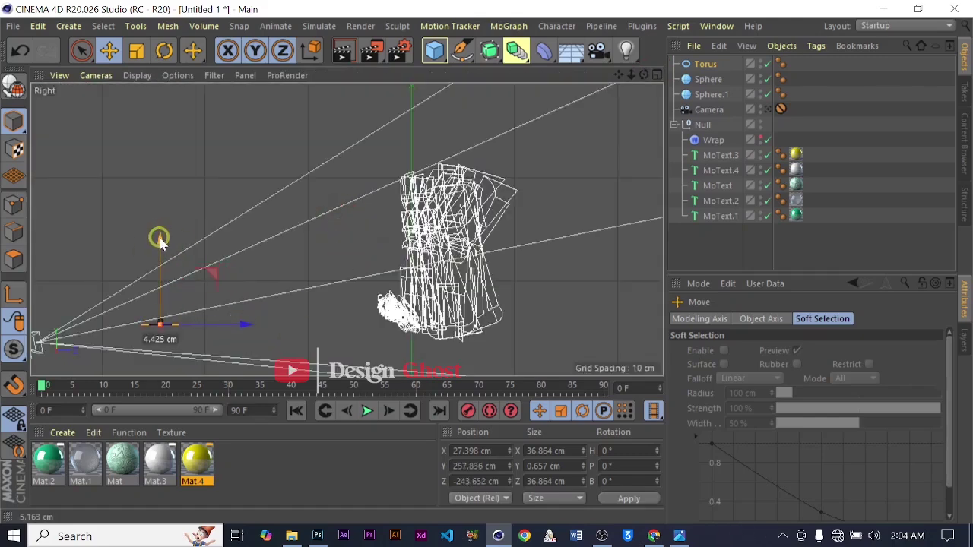
drag(159, 242, 157, 235)
click(657, 75)
click(340, 75)
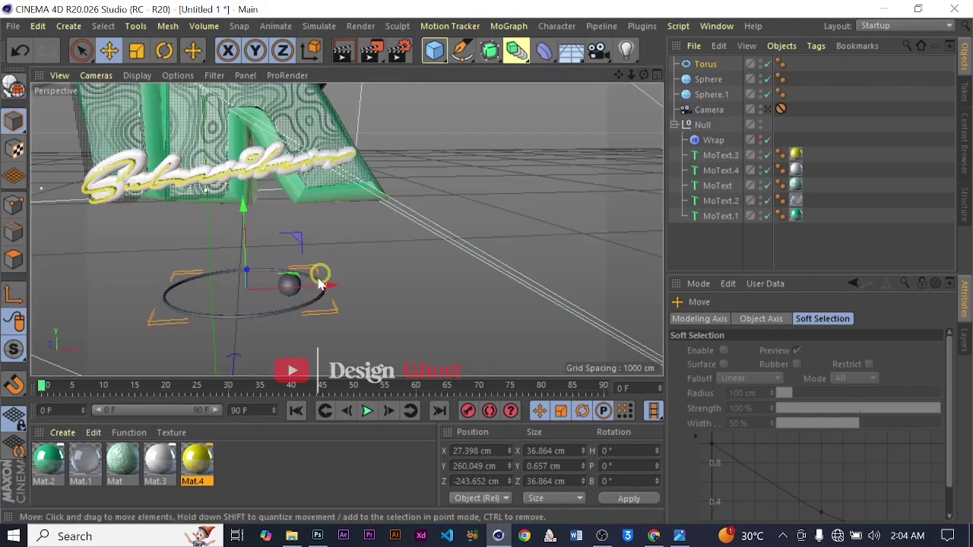
drag(319, 284, 373, 281)
In the camera view, scale the ring down to about 16.5 cm wide and nudge it to about Y 259.9, Z -247.7 cm.
click(768, 109)
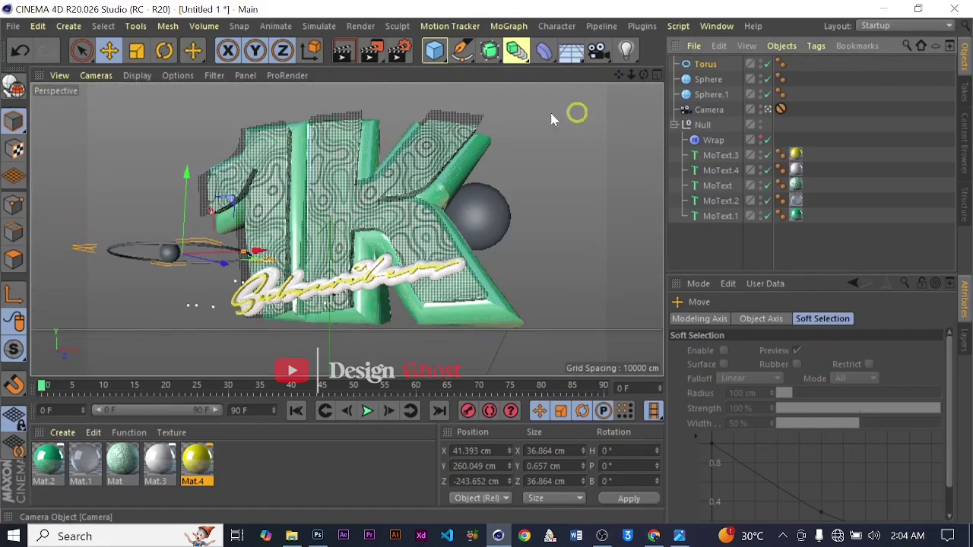
key(t)
drag(322, 167, 93, 249)
drag(291, 215, 191, 224)
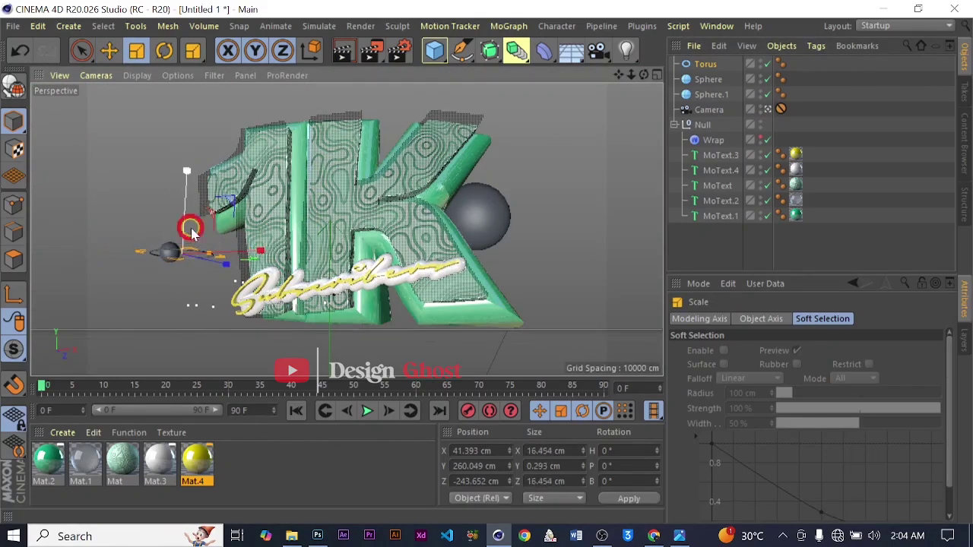
key(e)
drag(224, 264, 215, 272)
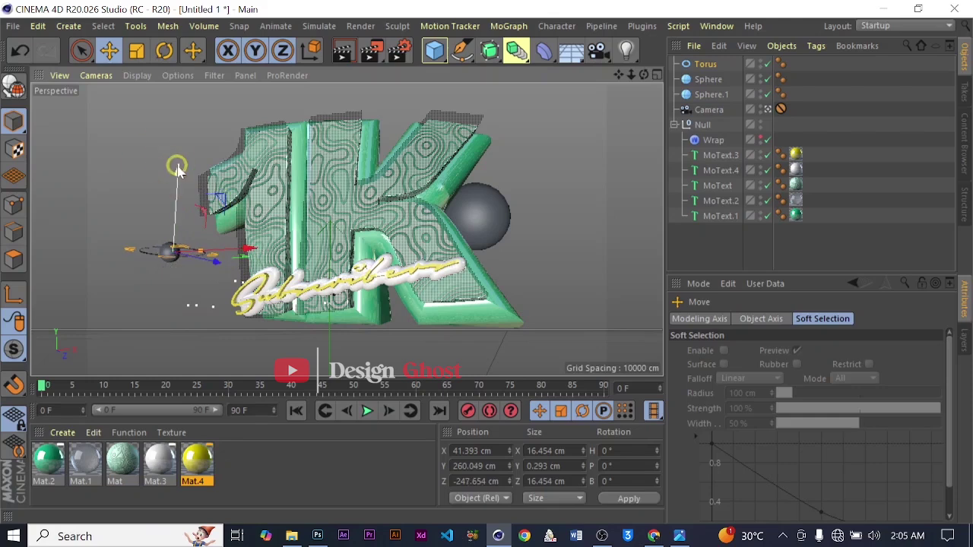
drag(177, 169, 177, 171)
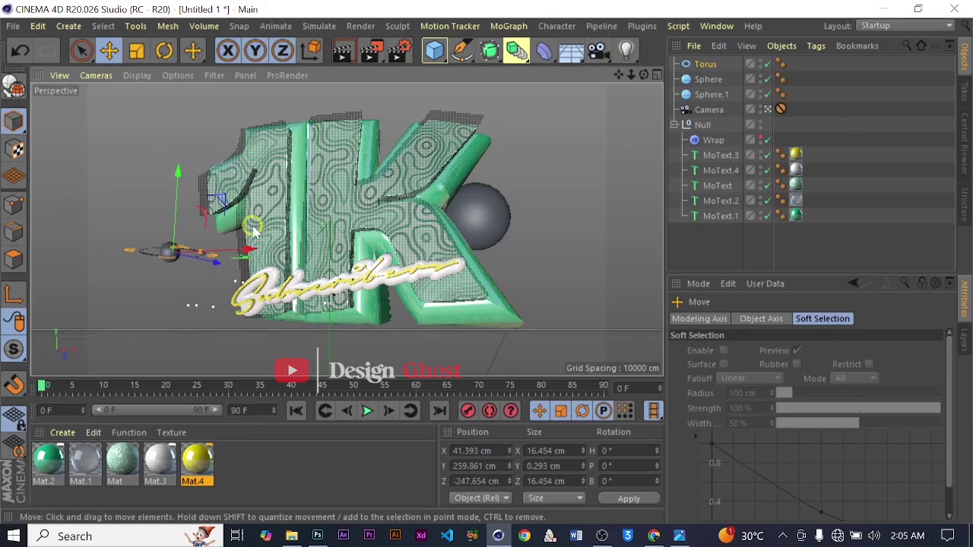
Duplicate the ring with the copy tilted to about H -18°, P 17°, B 30° around the small sphere, and select the camera.
ctrl+drag(703, 65, 703, 73)
click(164, 50)
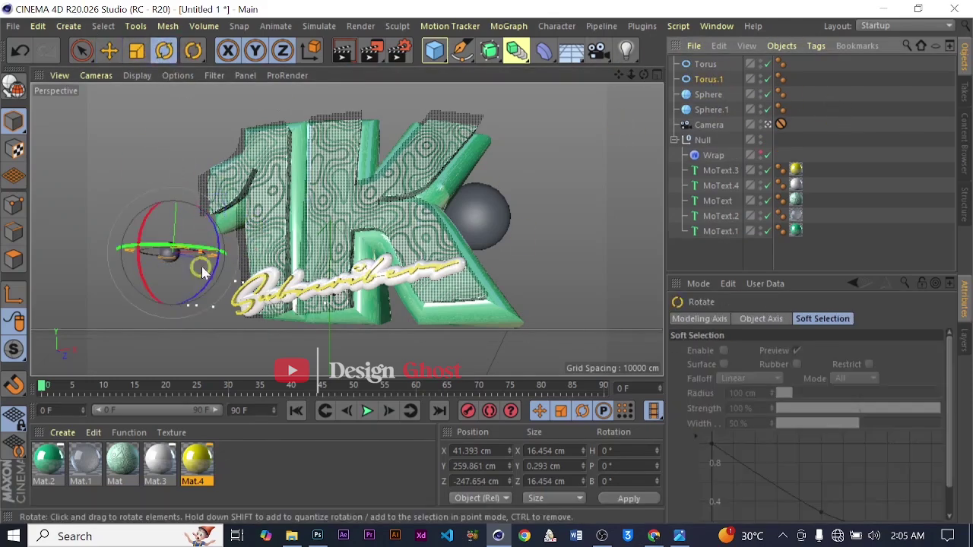
drag(201, 272, 180, 276)
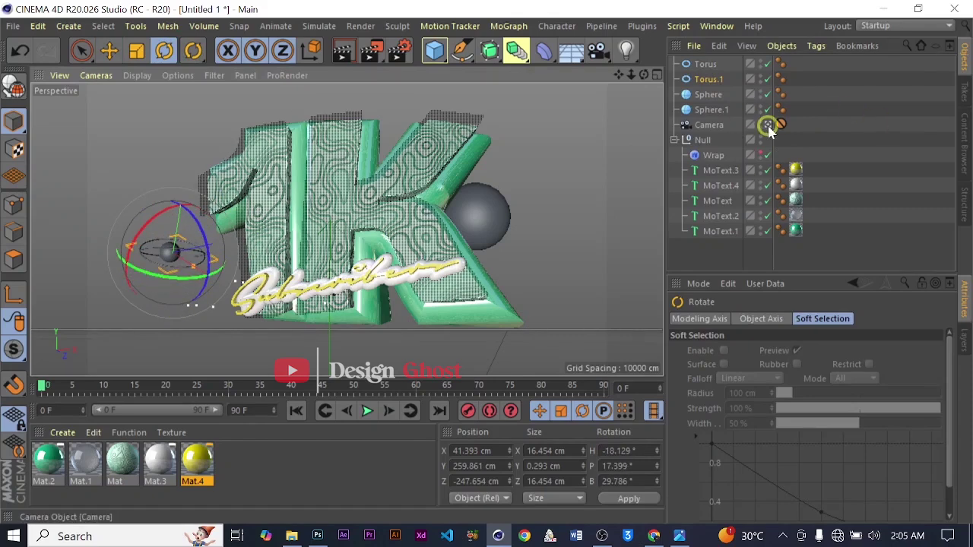
click(708, 125)
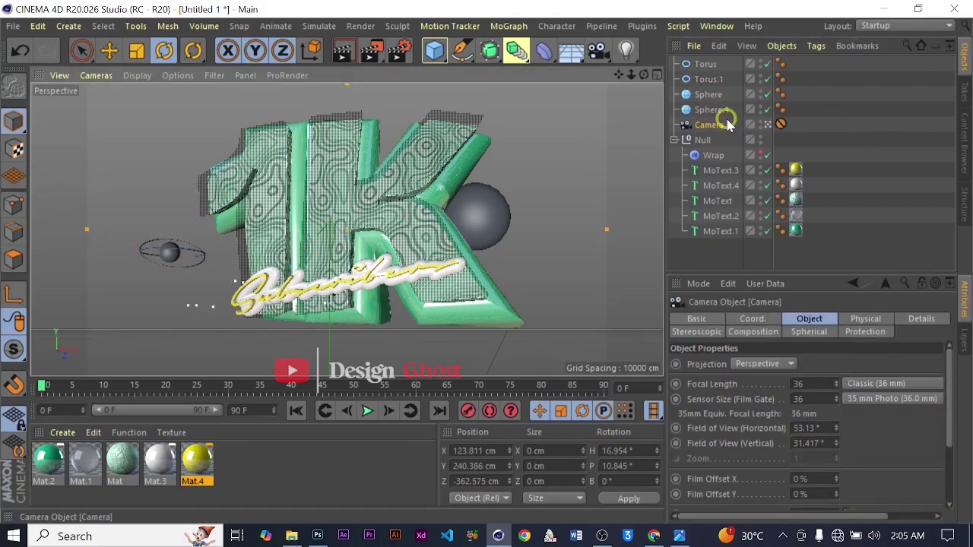